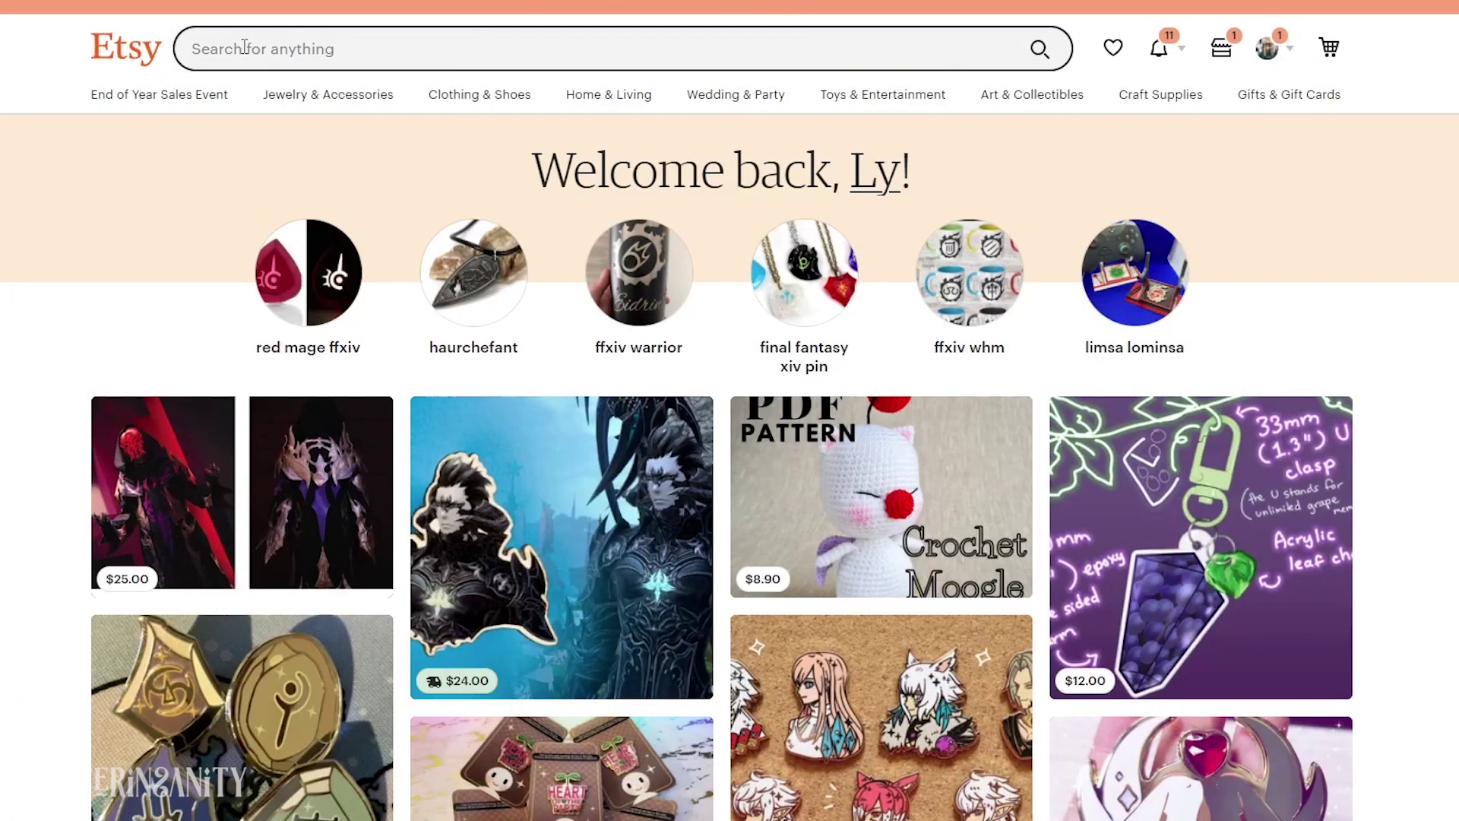
Search Etsy for "streamdeck icons".
click(244, 47)
text(s)
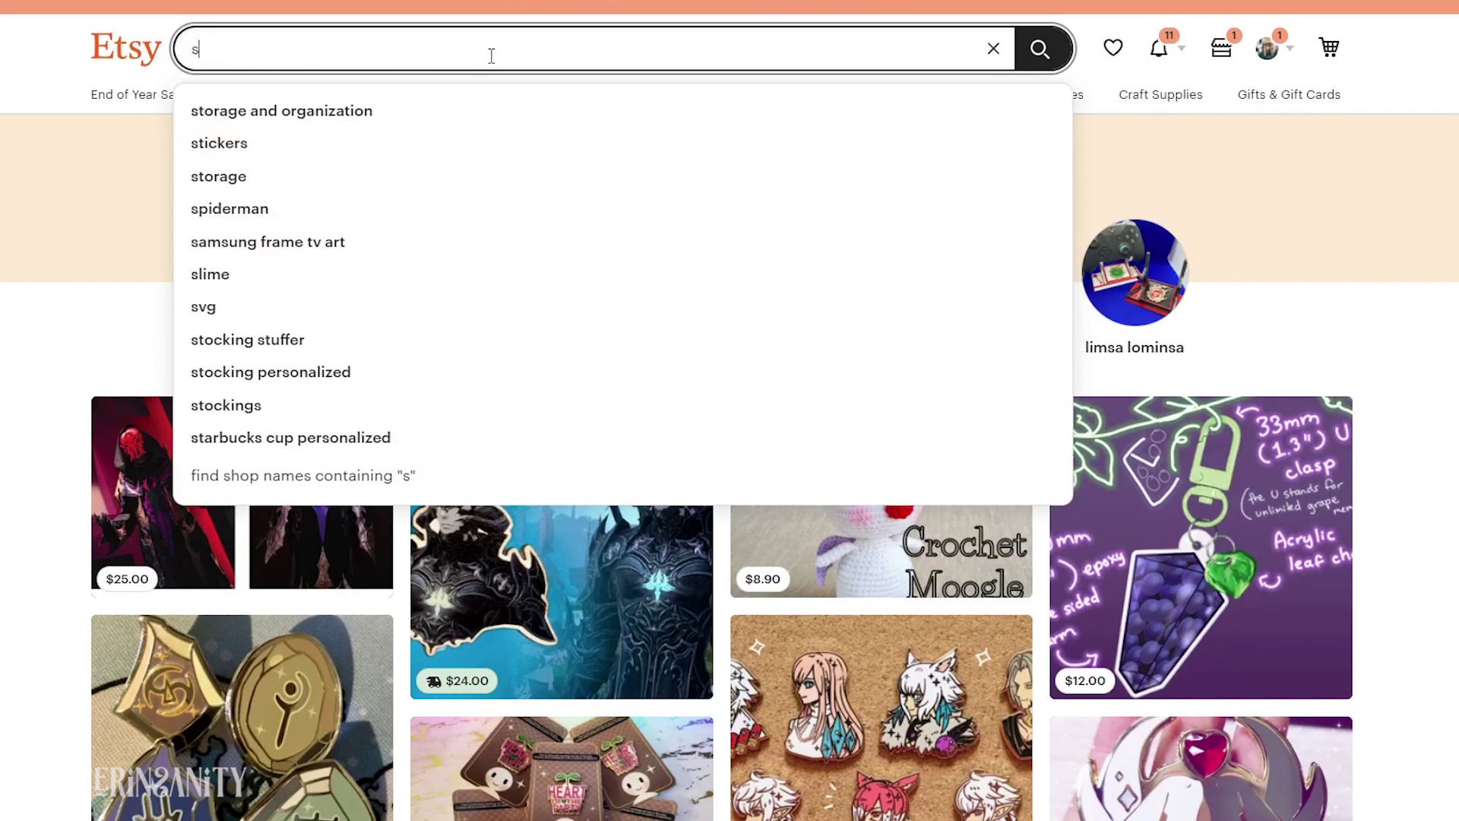
text(treamdeck icons)
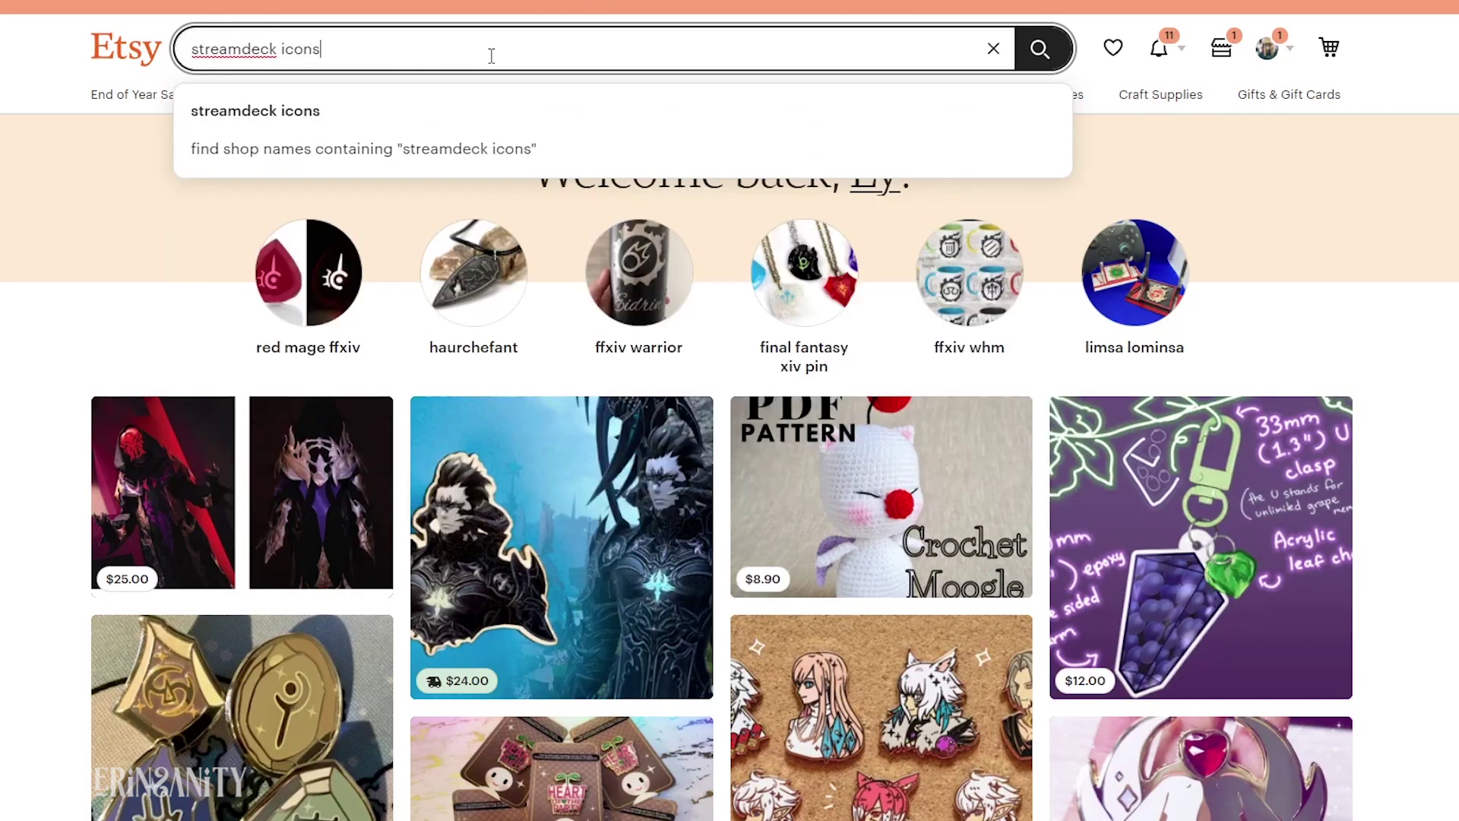
key(Return)
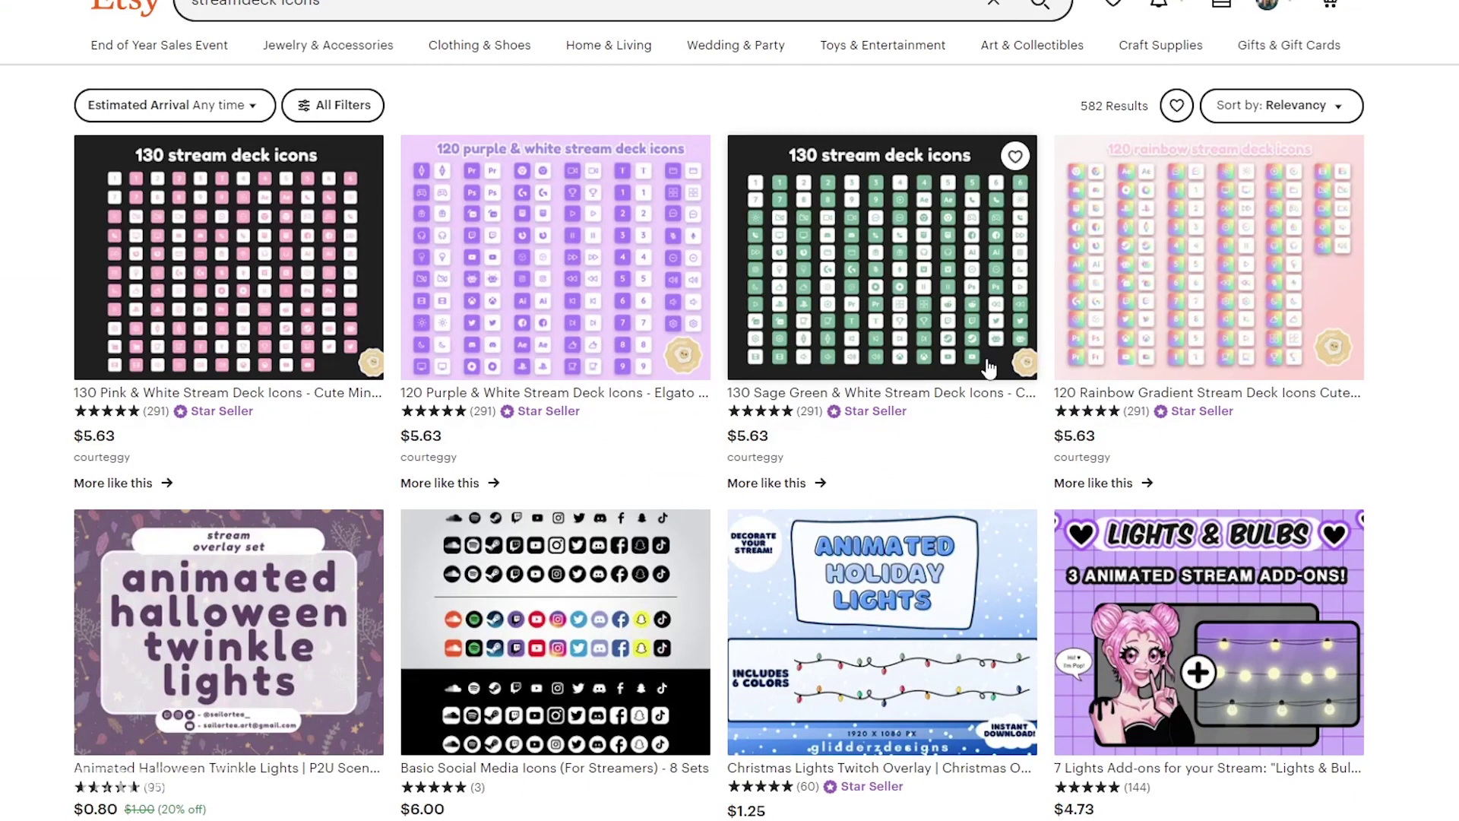
Examine the Stream Deck icon listings in the search results, looking at their designs, color themes and prices.
scroll(991, 372, down, 1)
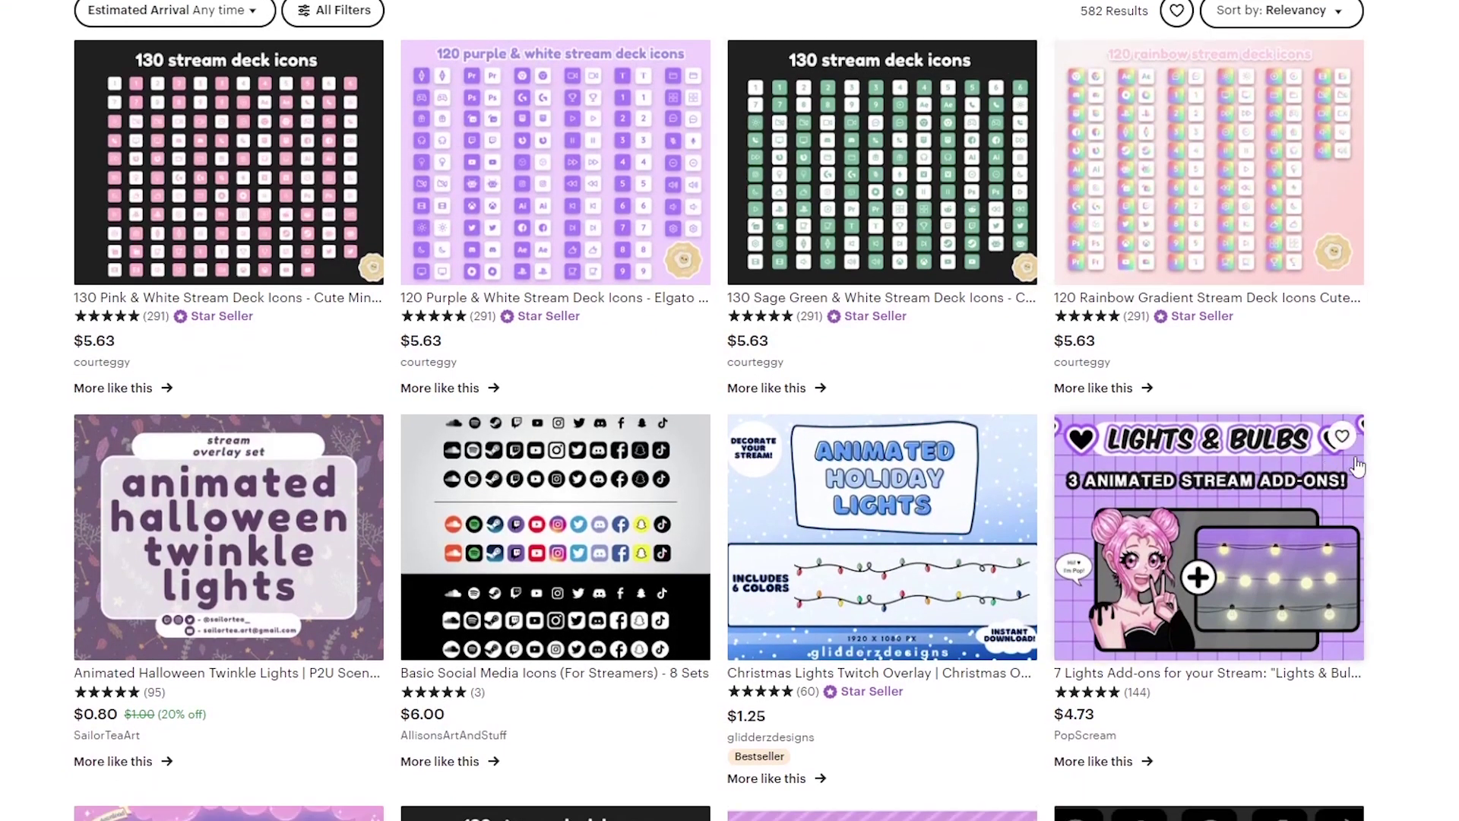
scroll(1394, 471, down, 1)
scroll(1395, 472, down, 2)
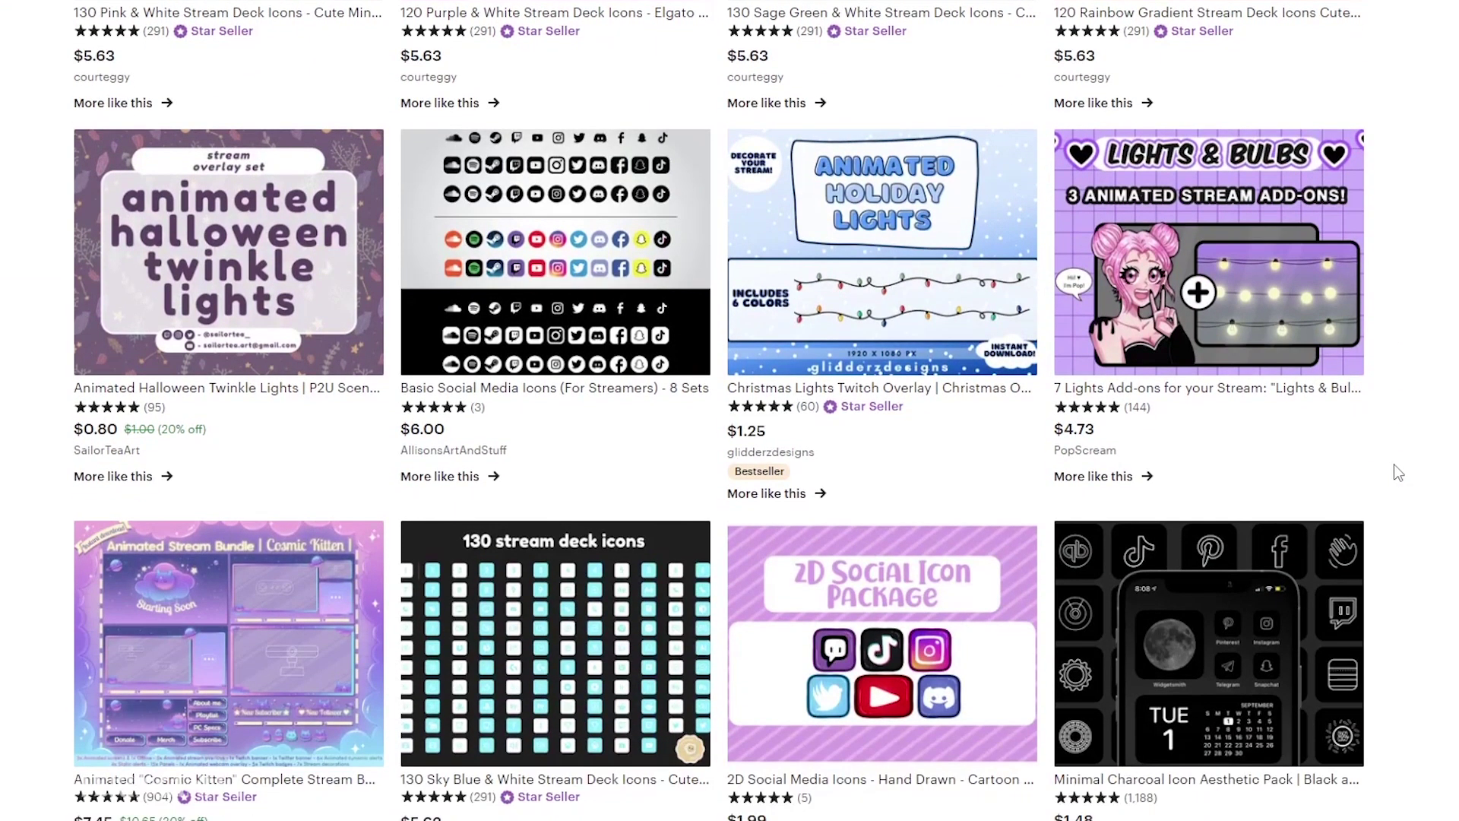
scroll(1394, 467, down, 3)
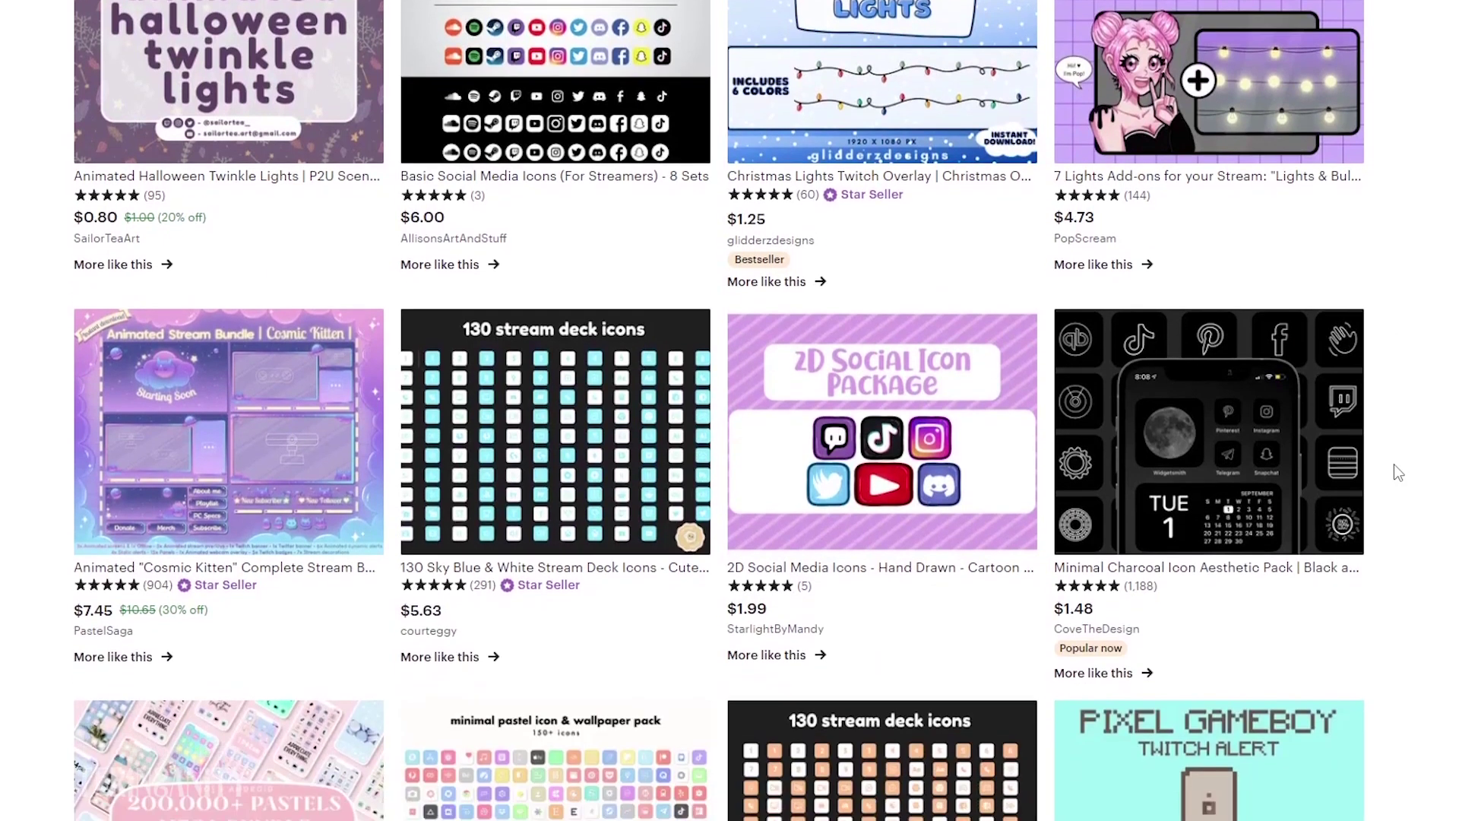
scroll(1393, 465, down, 1)
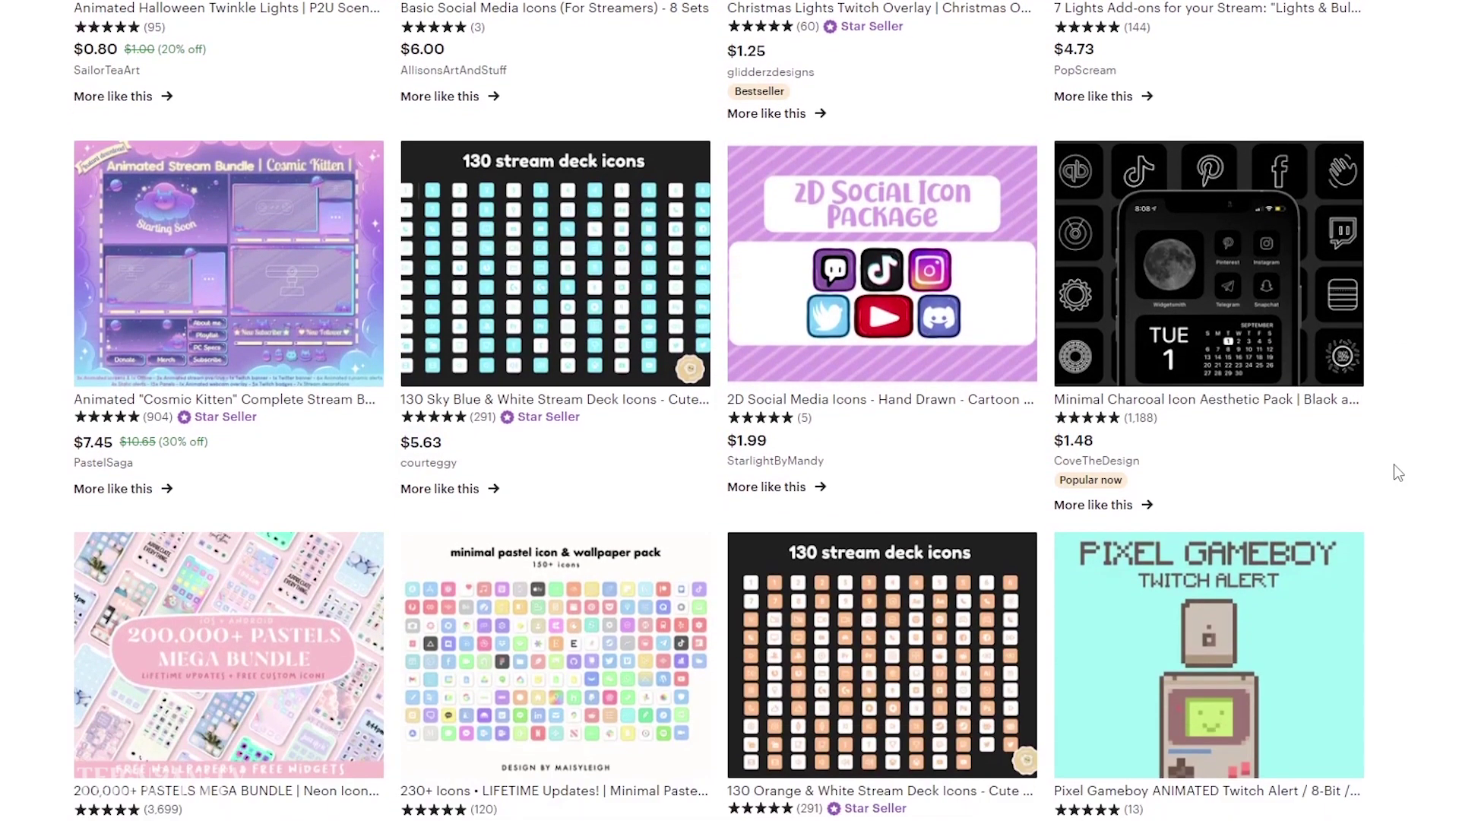
scroll(719, 410, down, 2)
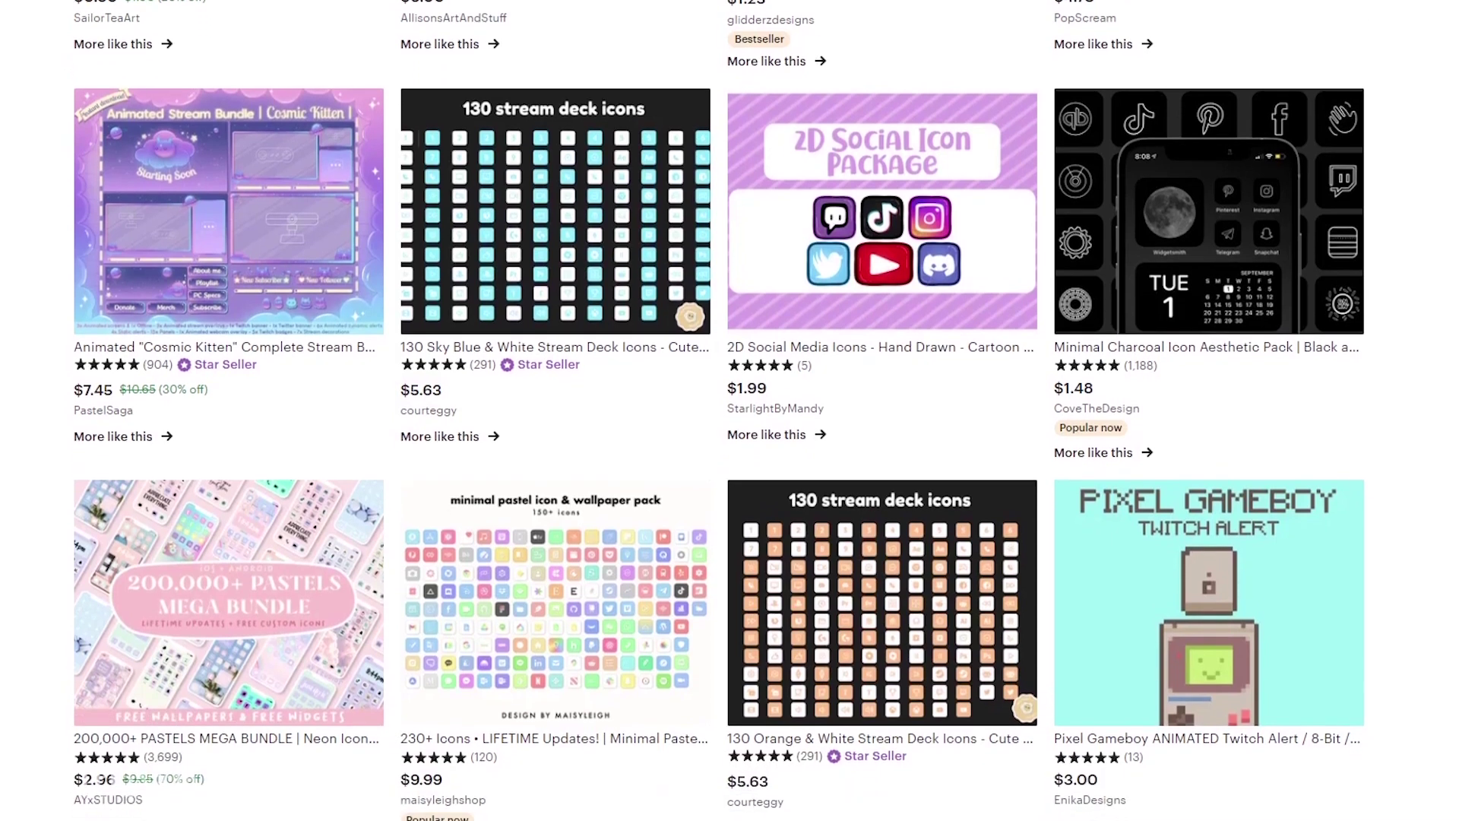
scroll(718, 410, down, 2)
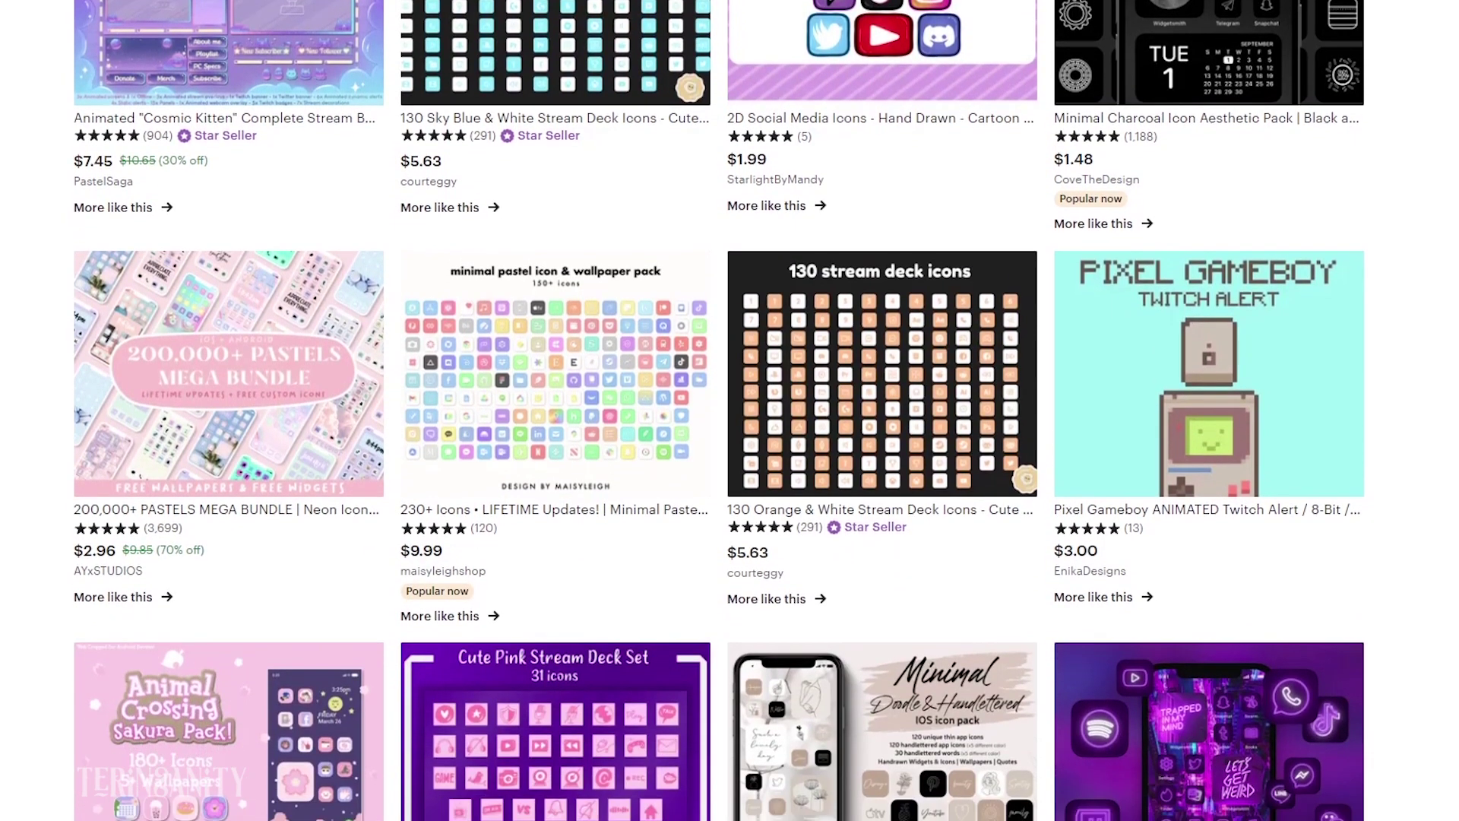
scroll(719, 411, down, 1)
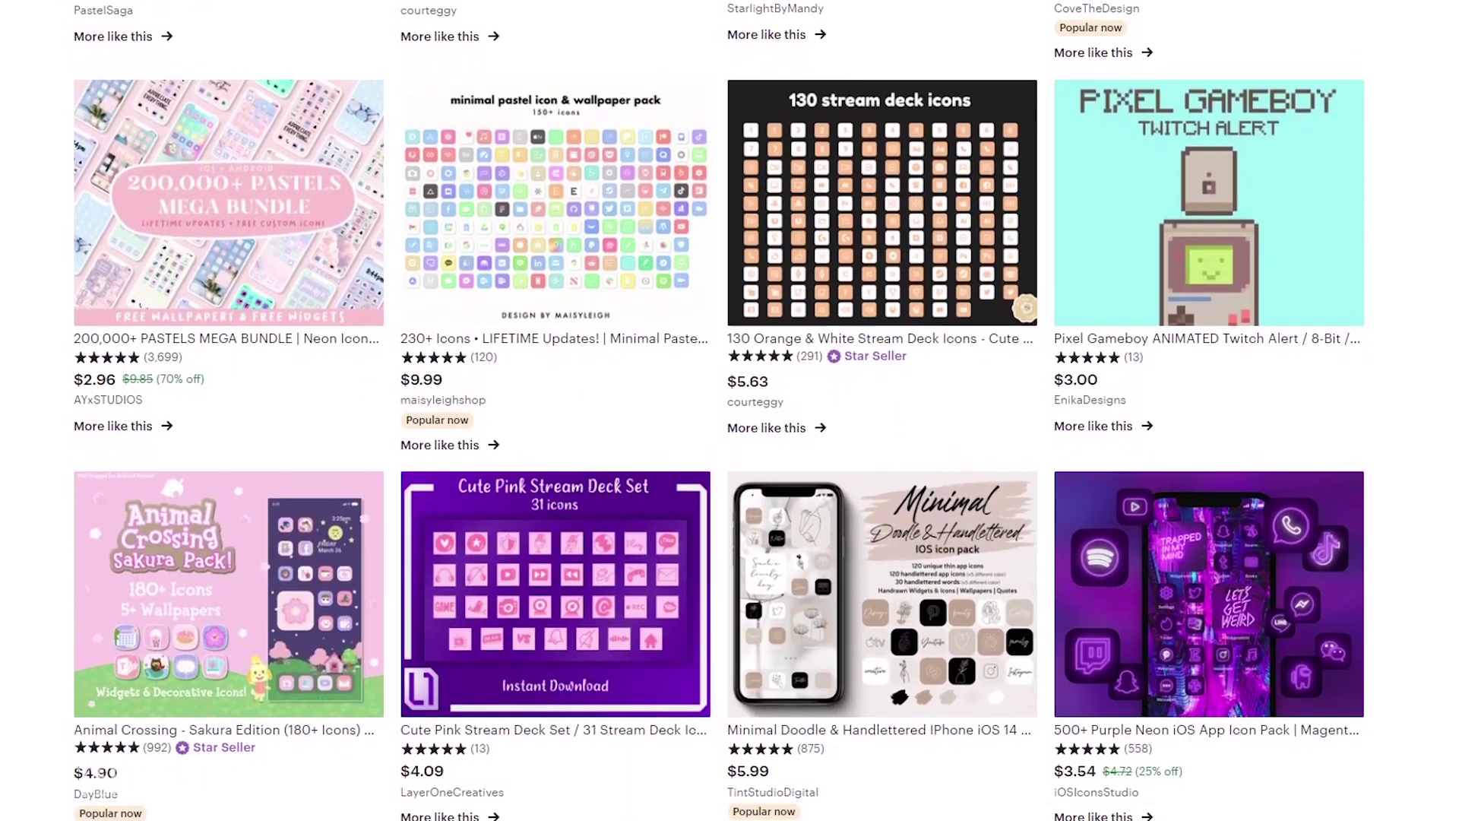
scroll(719, 411, down, 3)
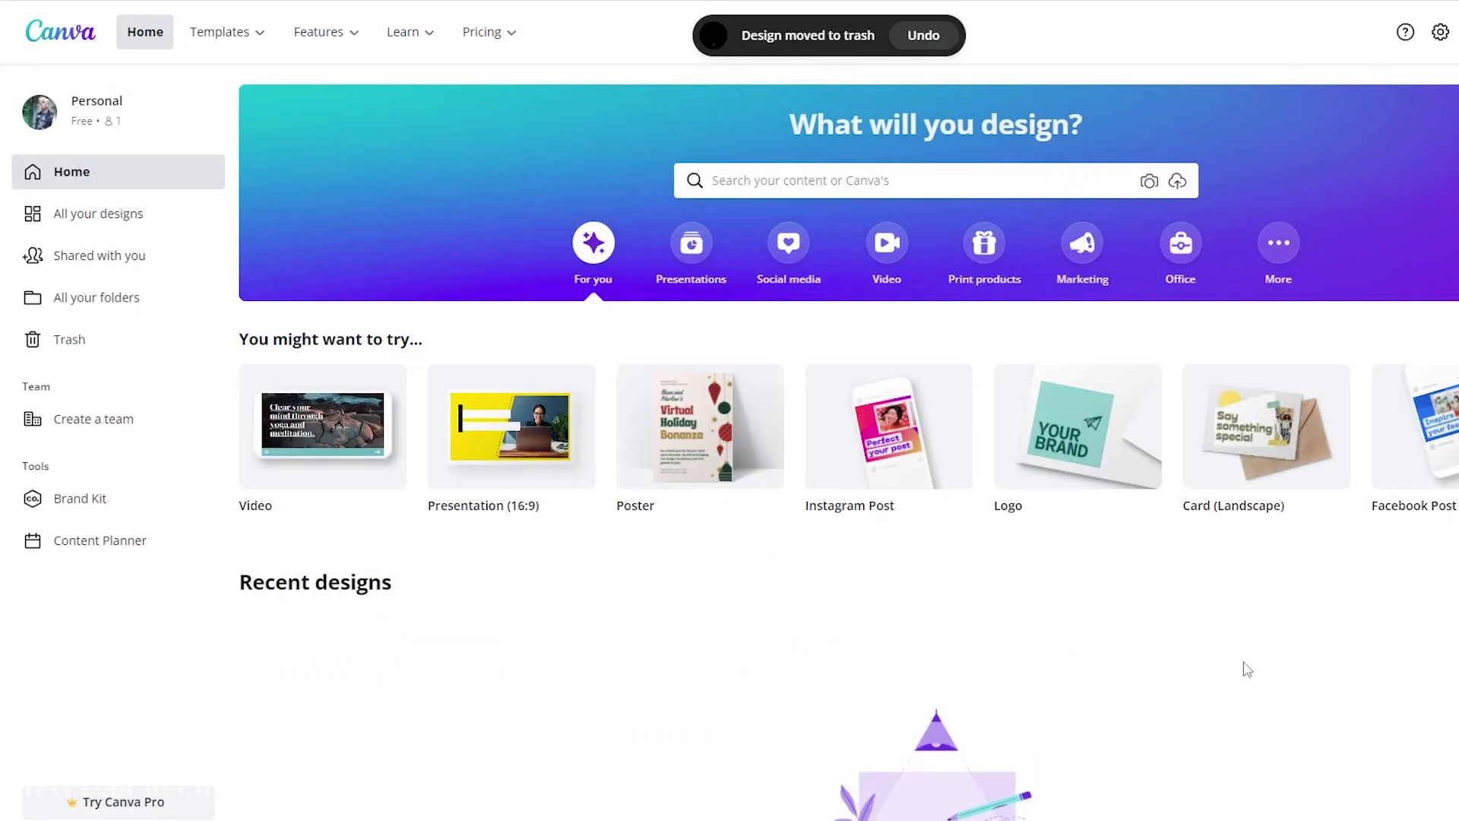
Switch to Canva and create a blank 500 × 500 px Logo design.
mouse_move(835, 439)
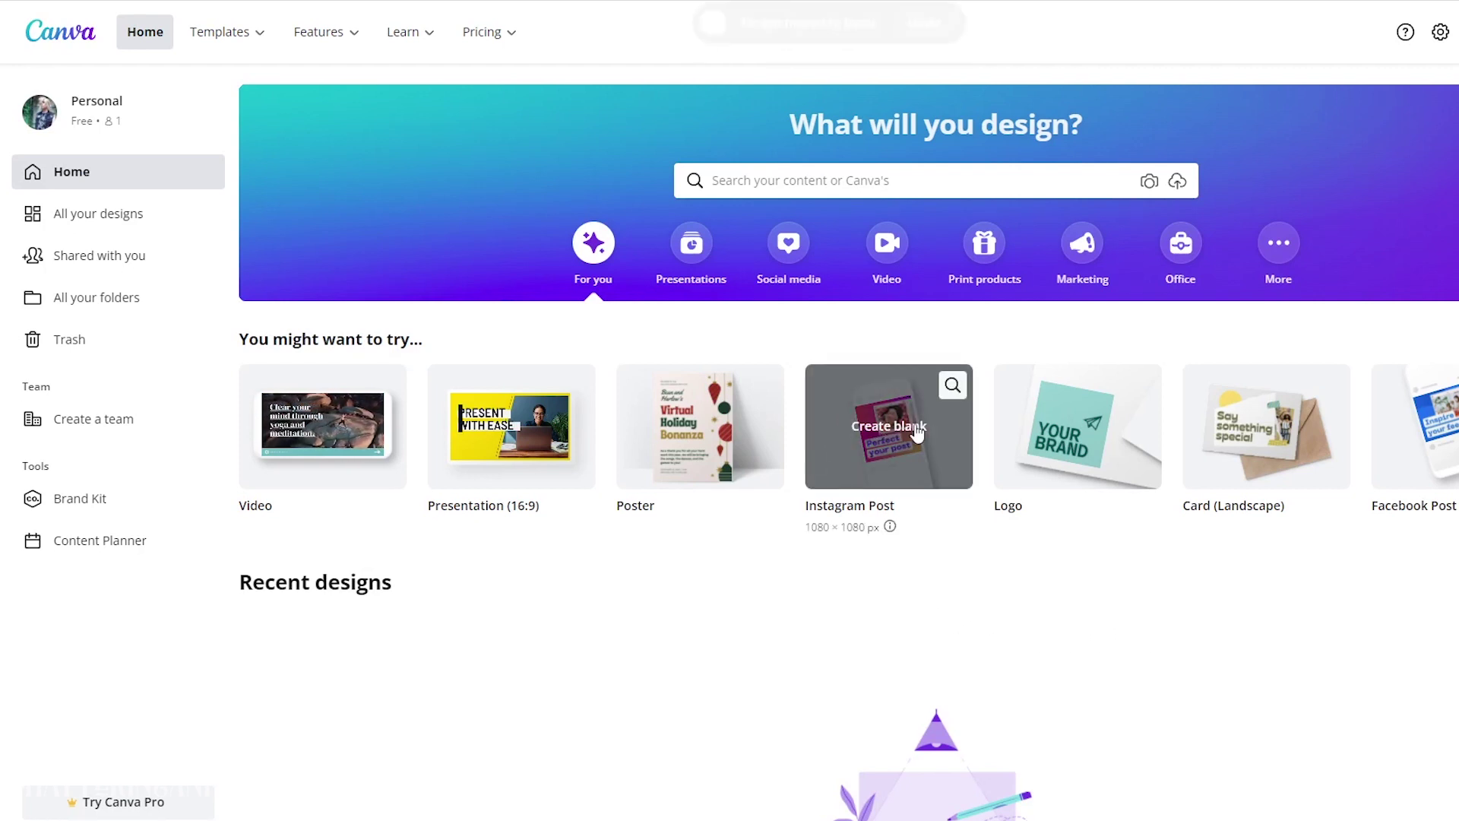
mouse_move(1029, 433)
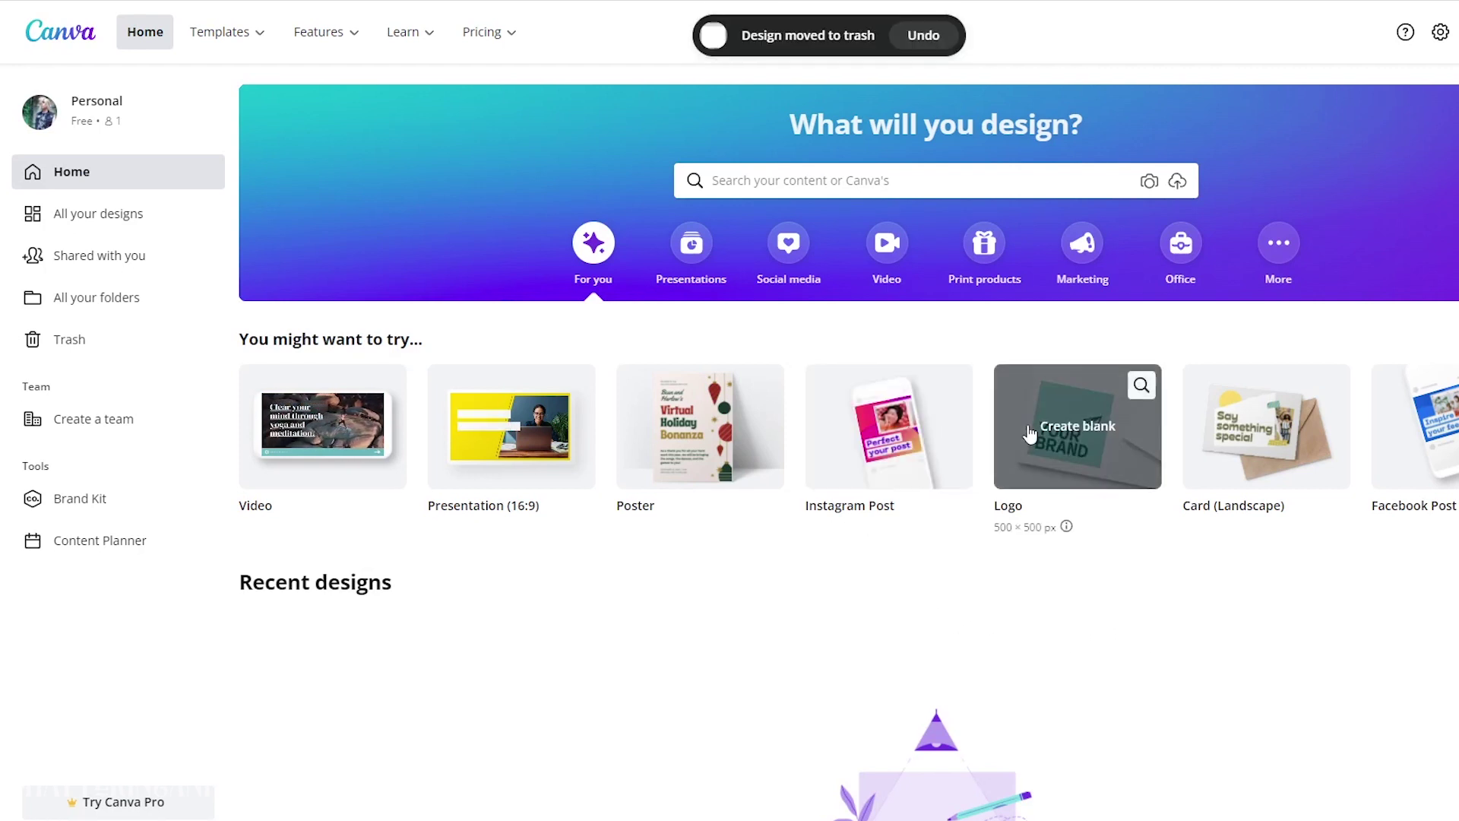
click(1073, 443)
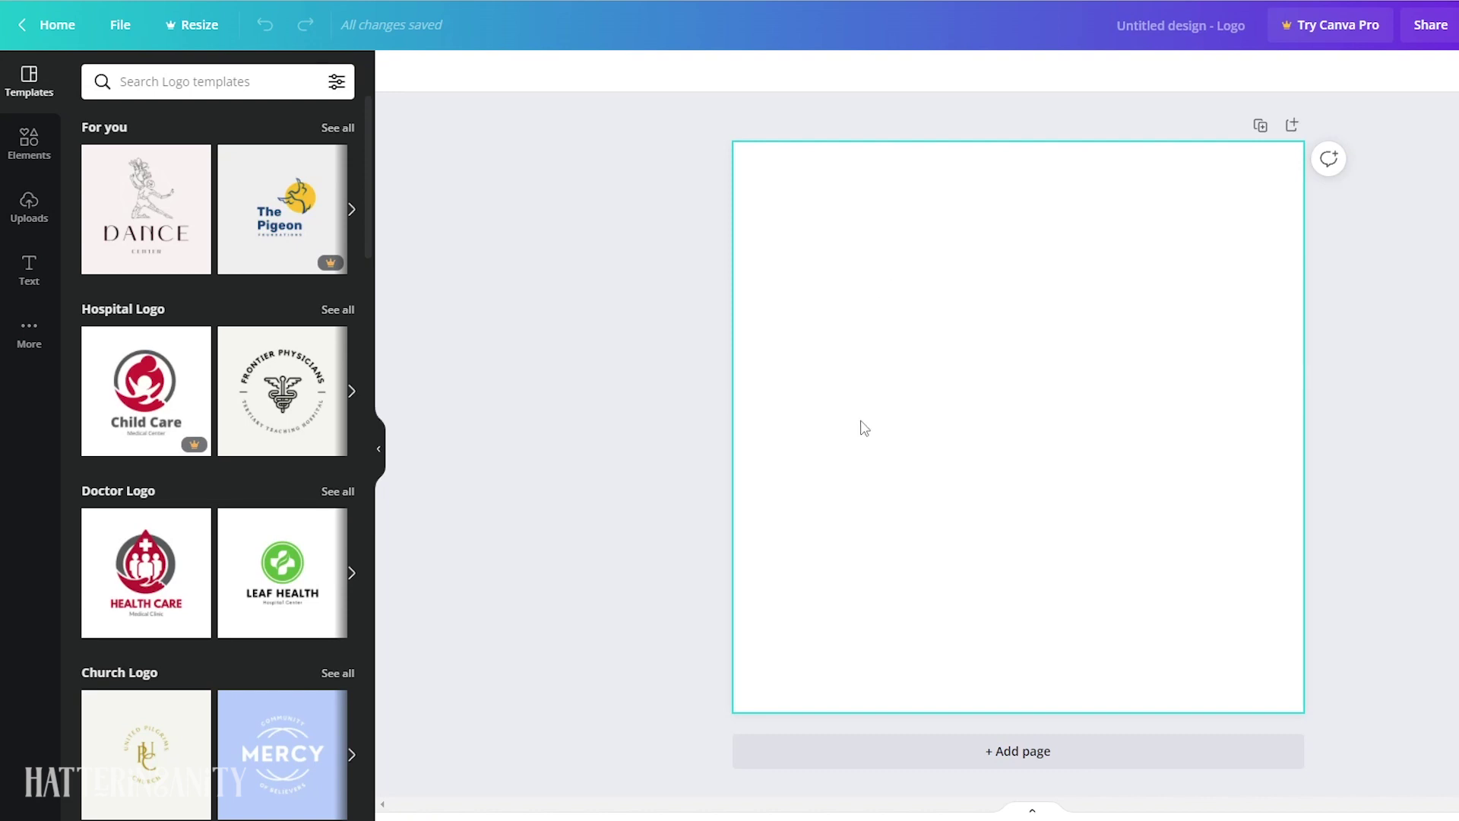
Set the blank page's background to a custom light purple of about #C9AEFF.
click(27, 159)
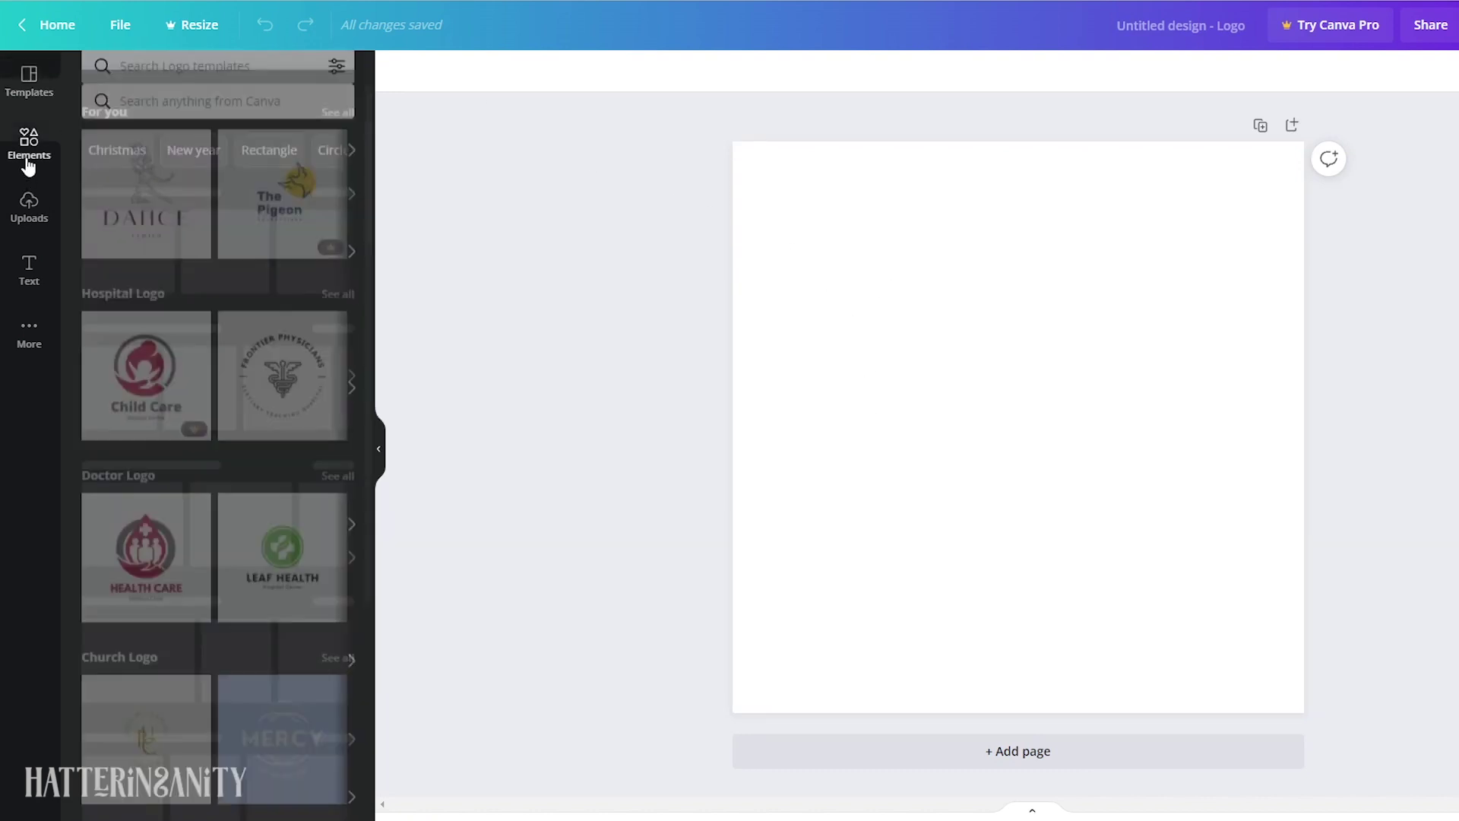
click(1090, 334)
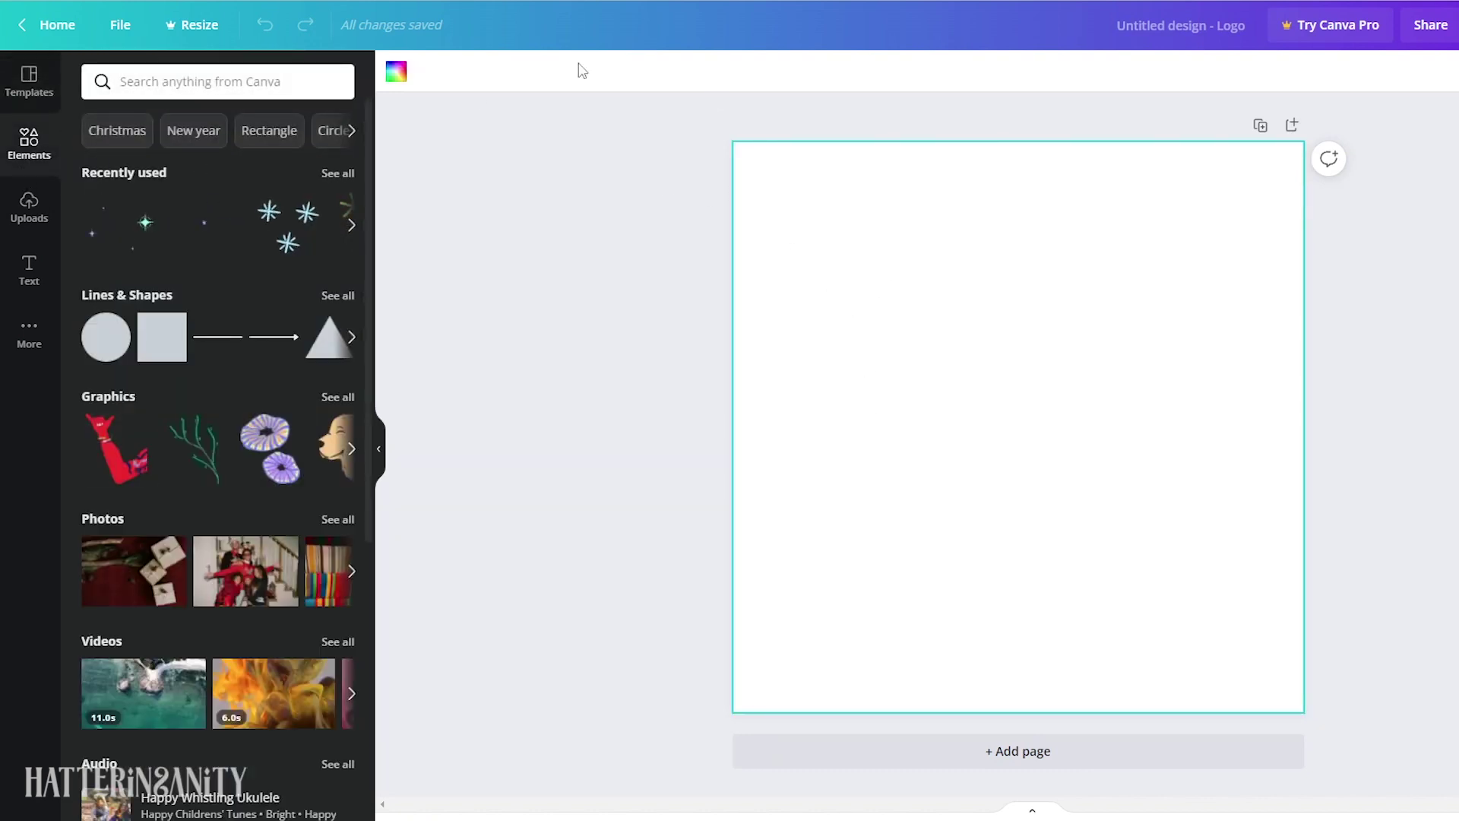
click(396, 73)
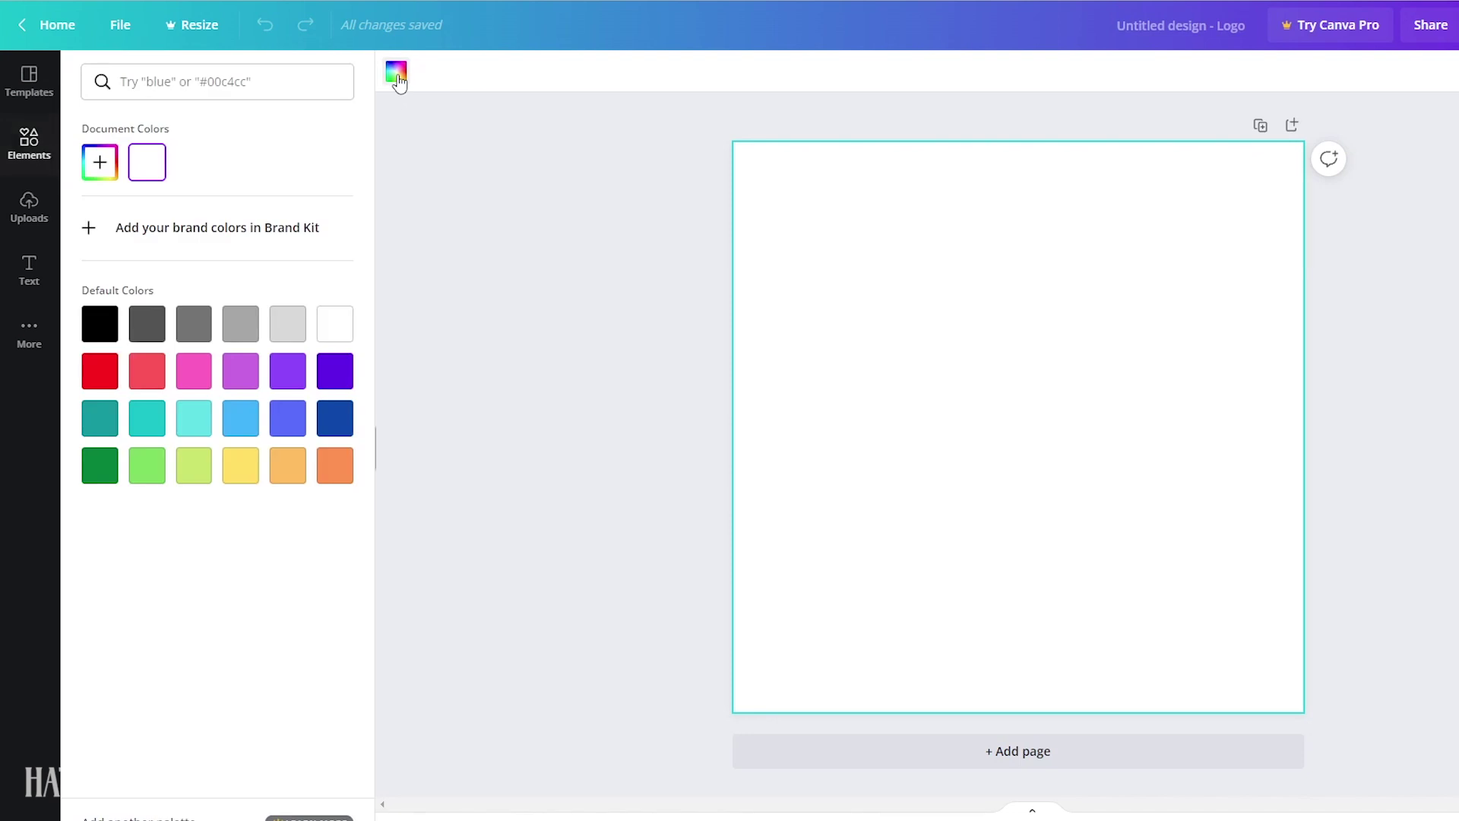
click(240, 380)
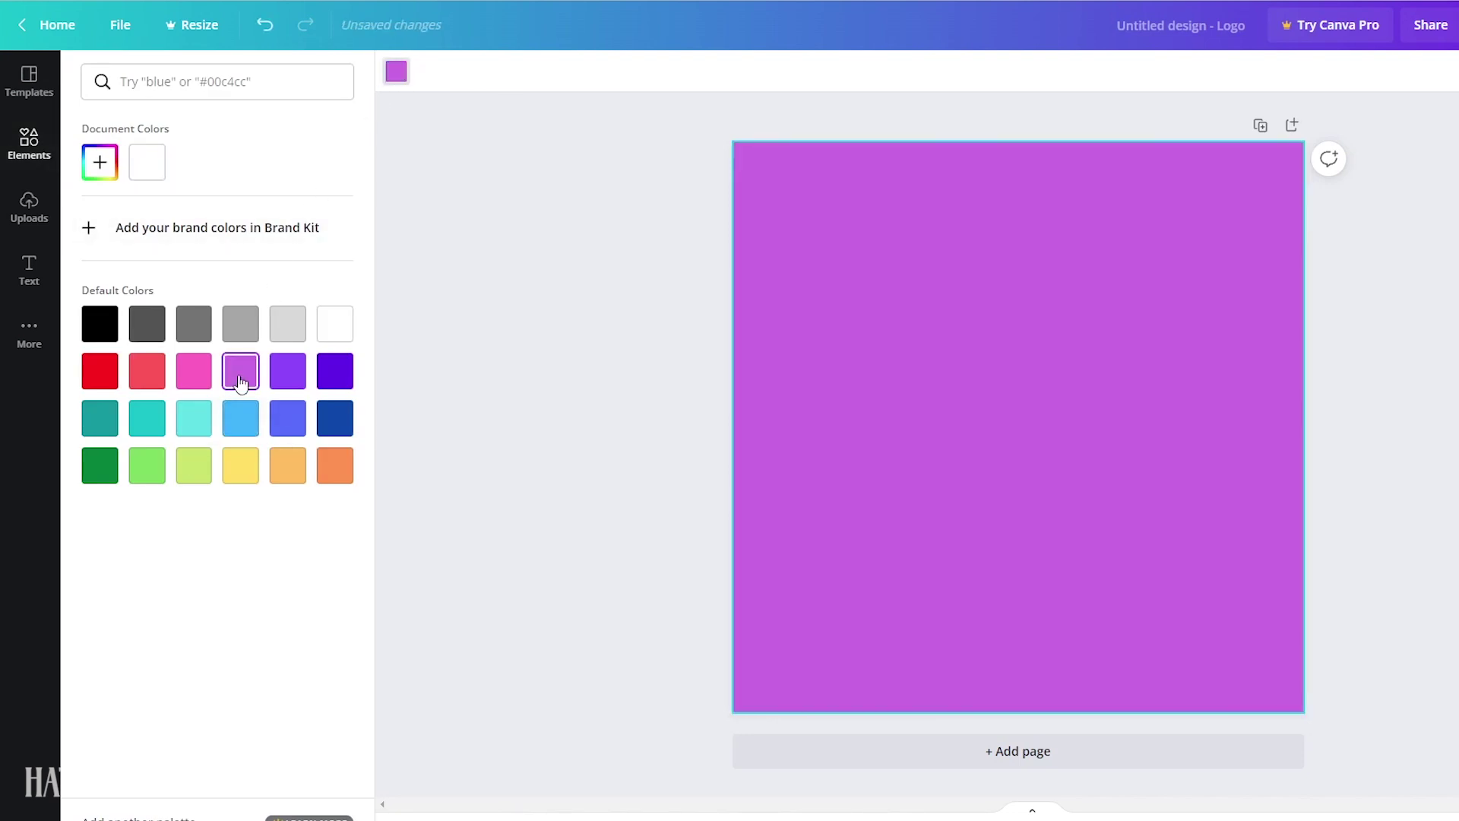
click(296, 382)
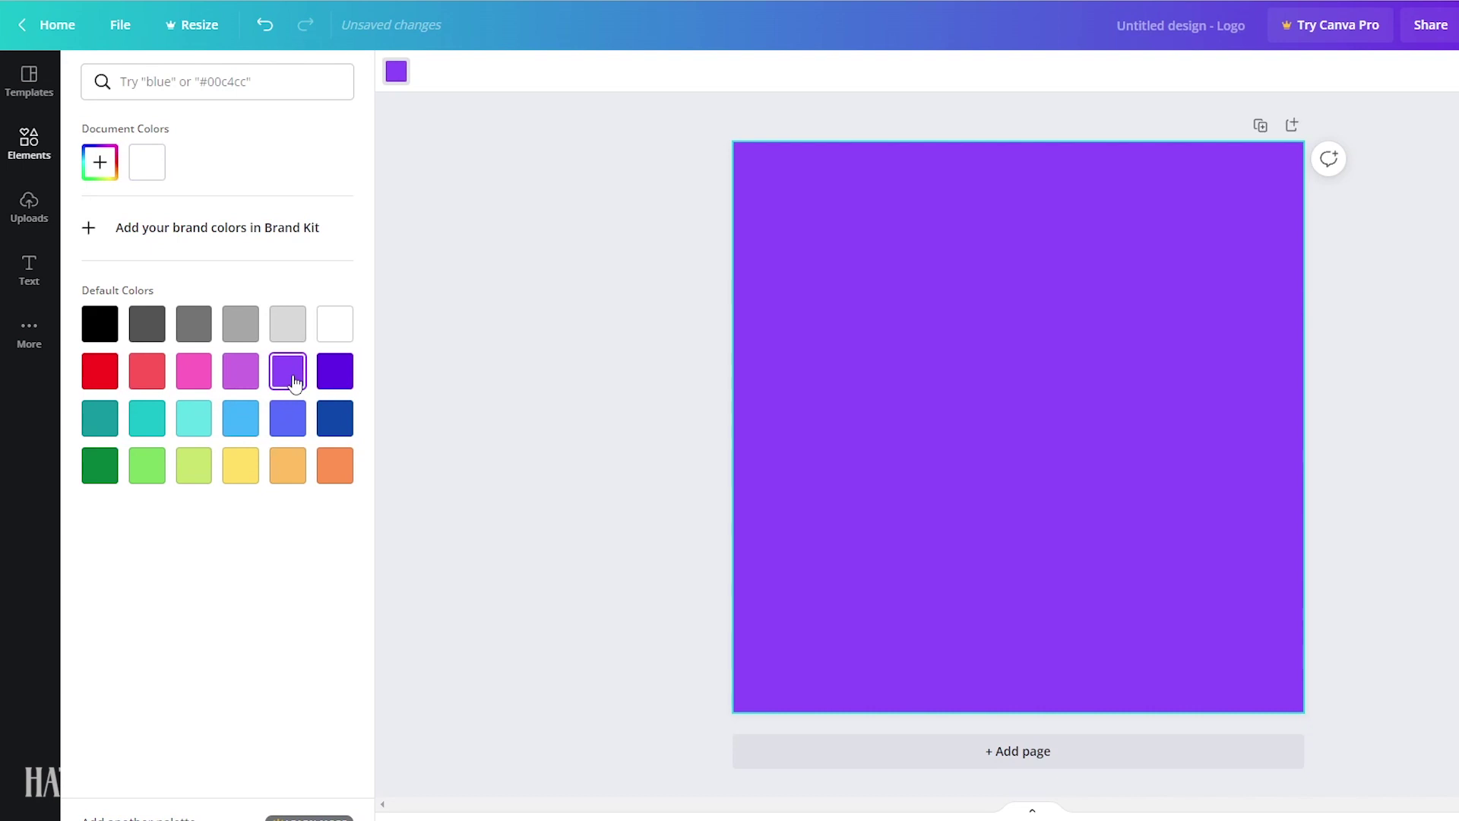
click(99, 164)
drag(242, 198, 157, 207)
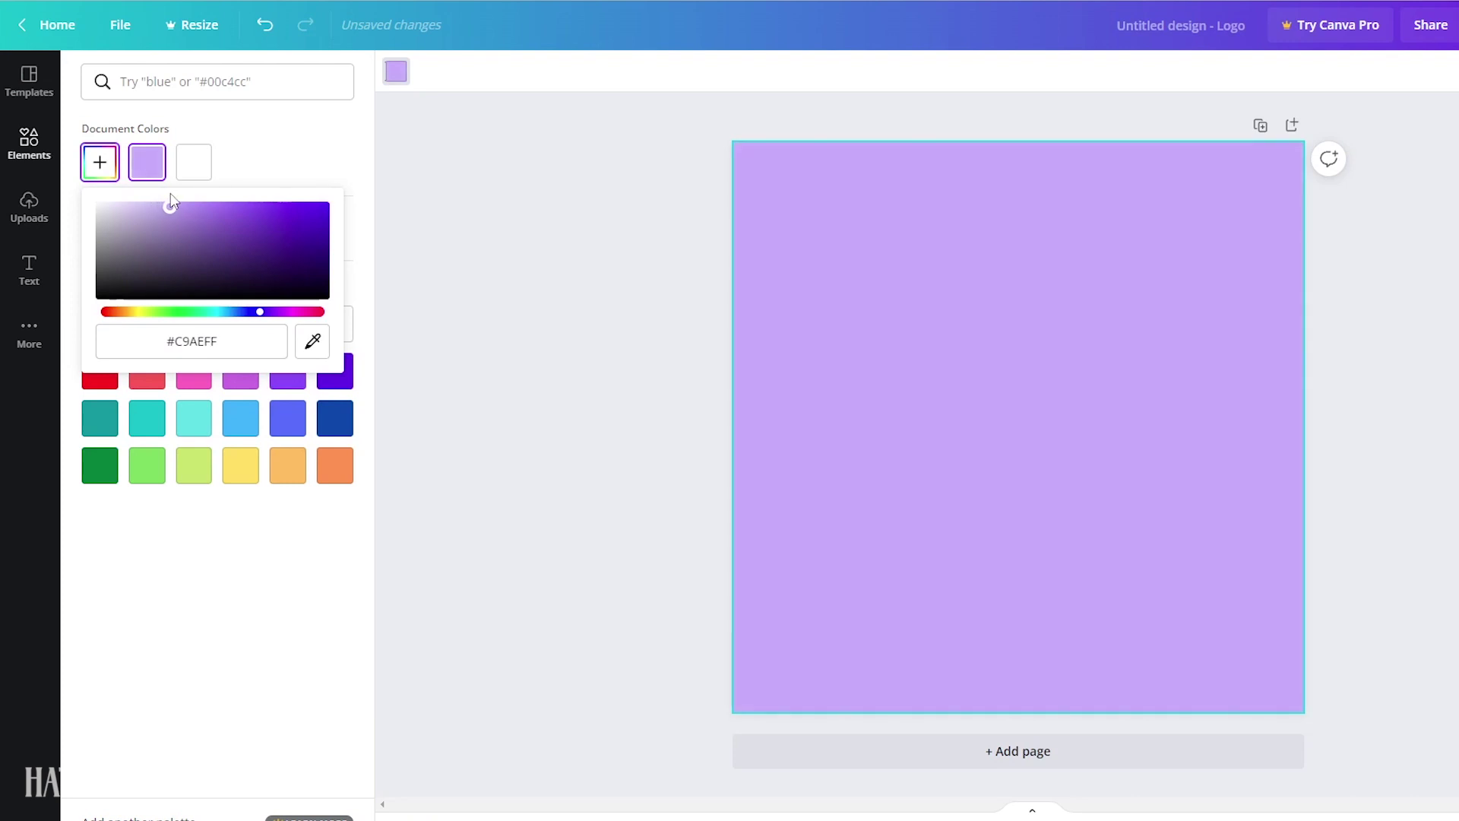
click(275, 164)
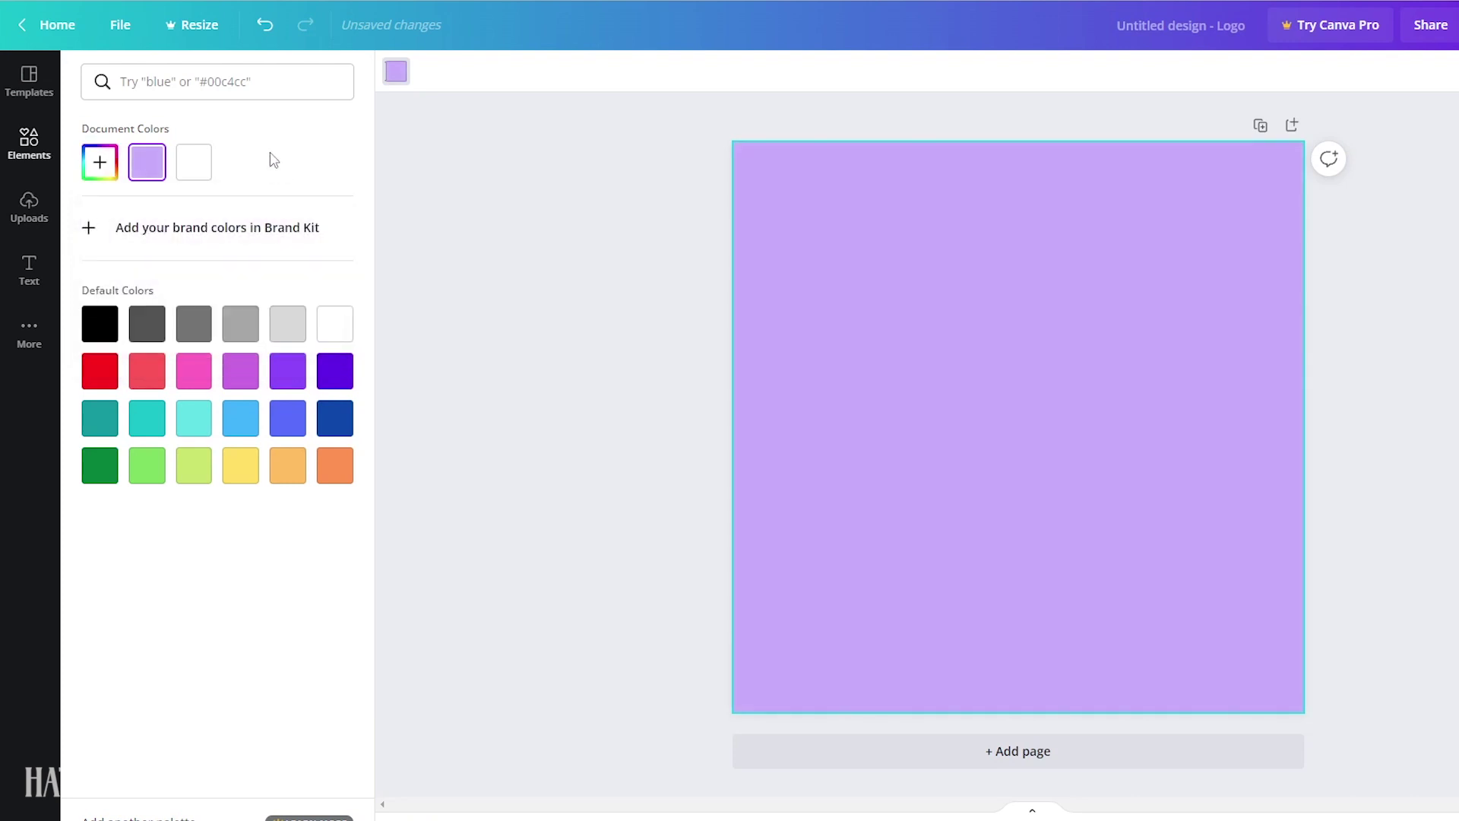
Try the recently used animated sparkle graphic centered on the purple page, and delete it again.
click(30, 145)
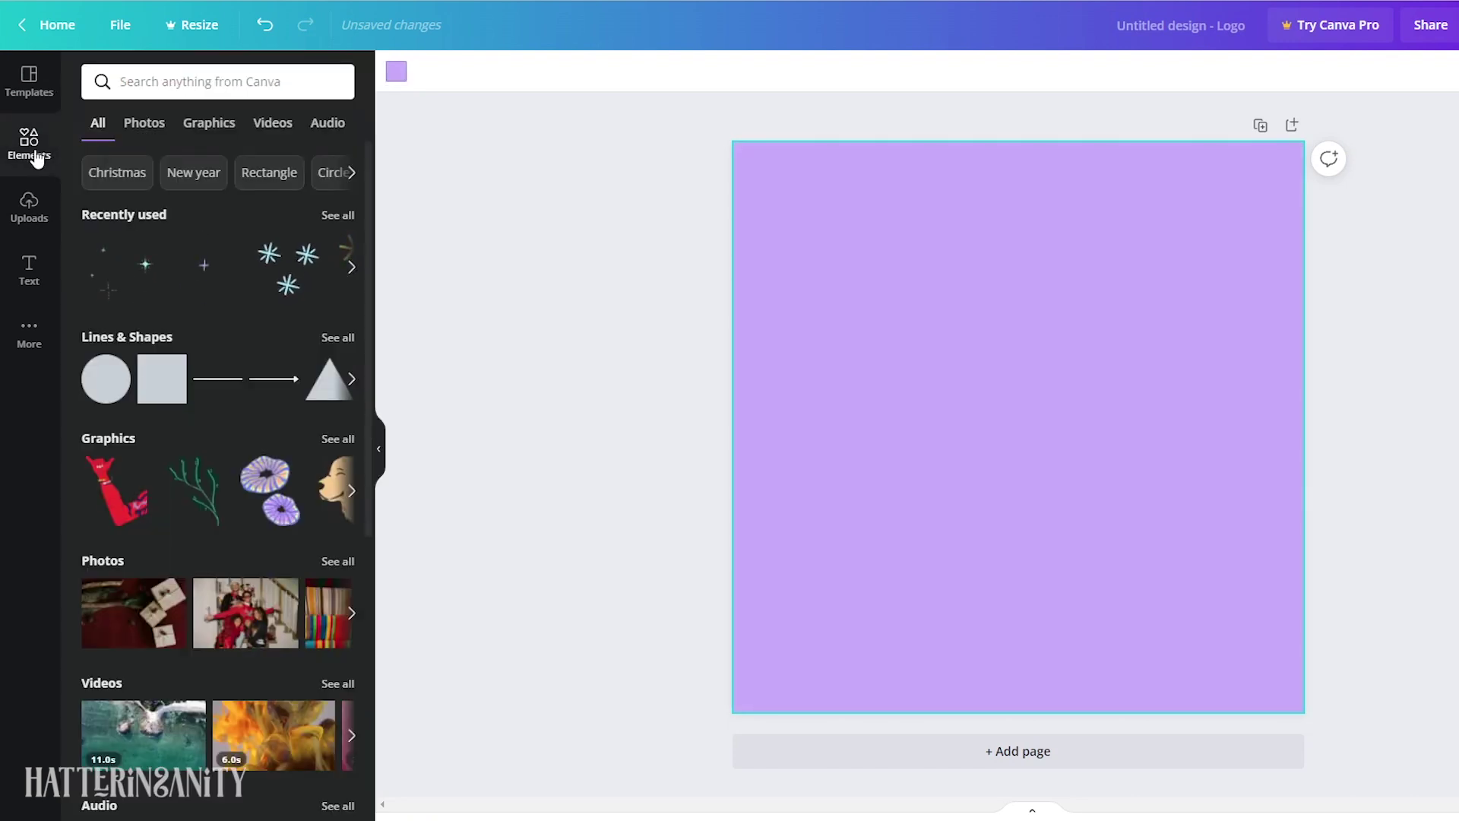
click(150, 295)
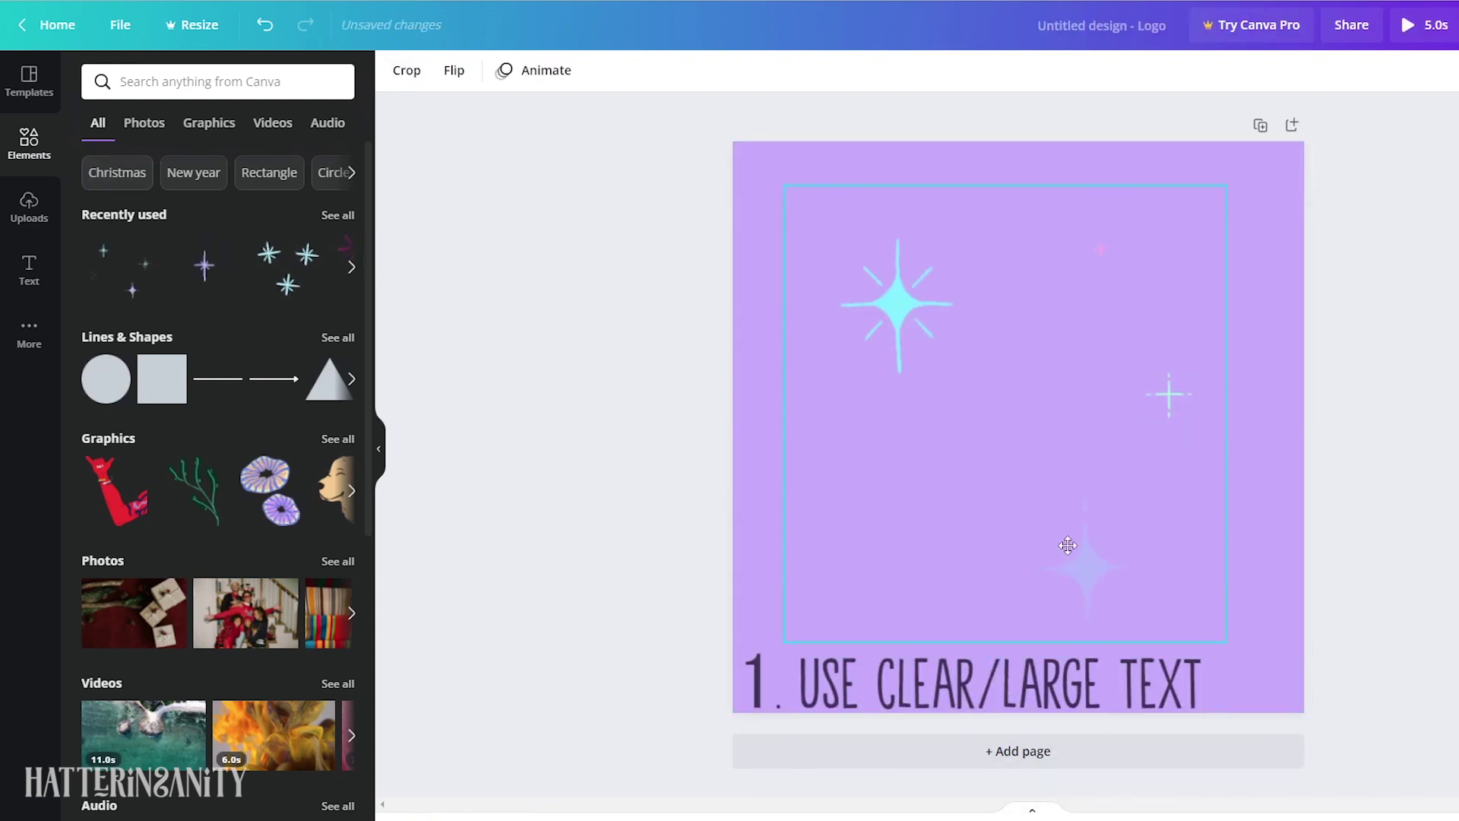
drag(1087, 544, 1081, 558)
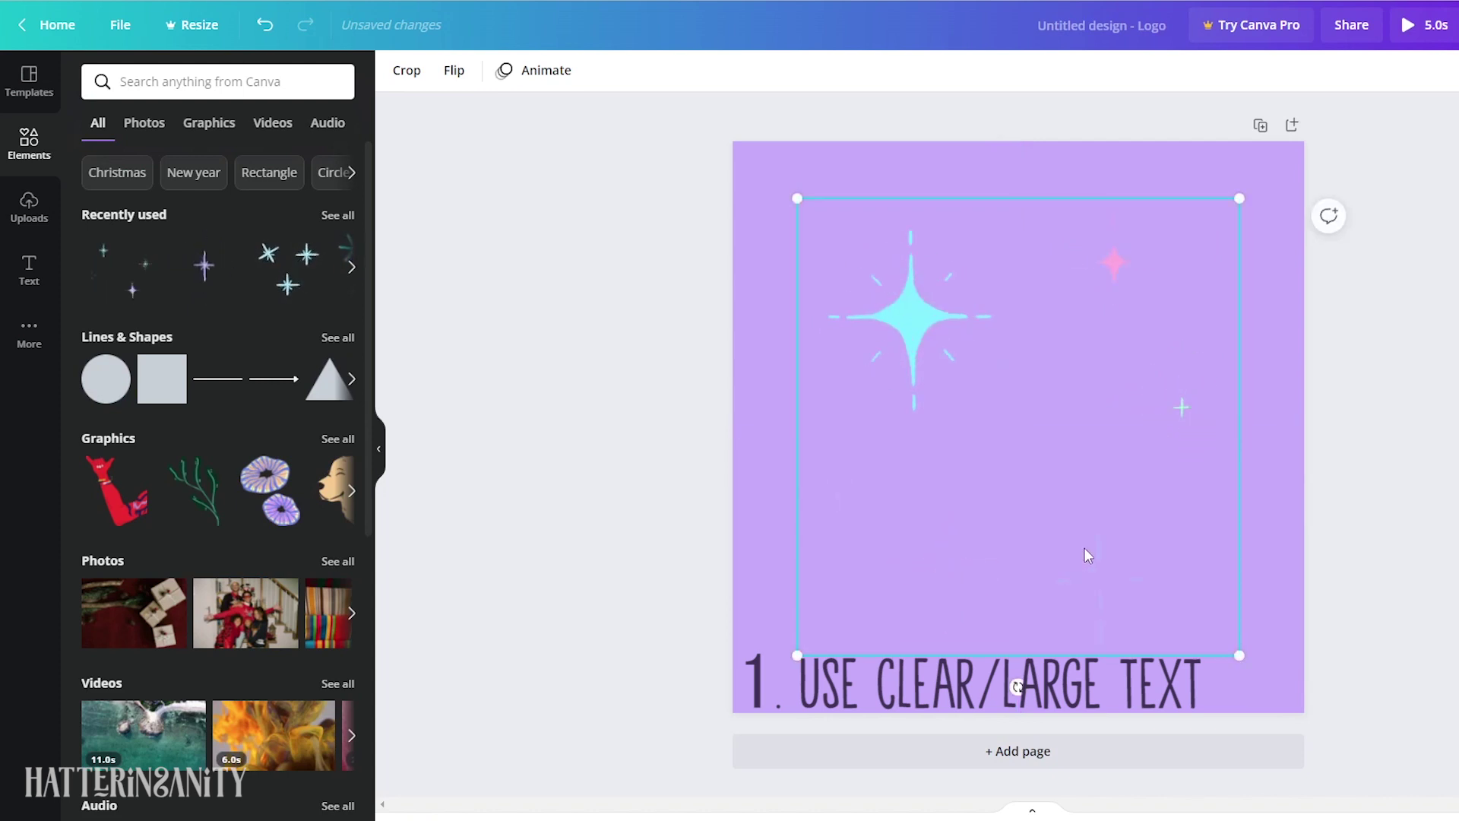
click(350, 267)
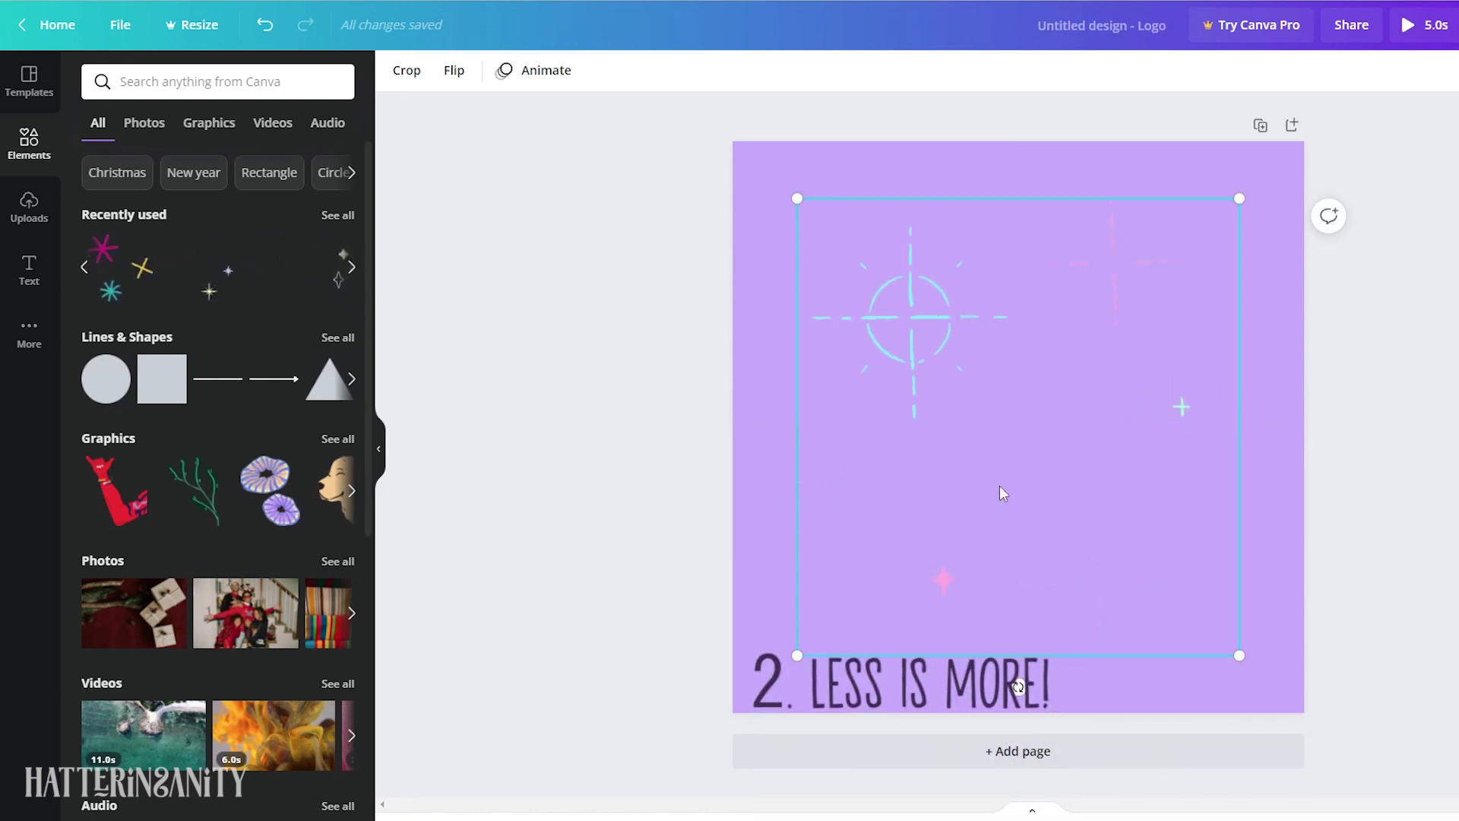
key(Delete)
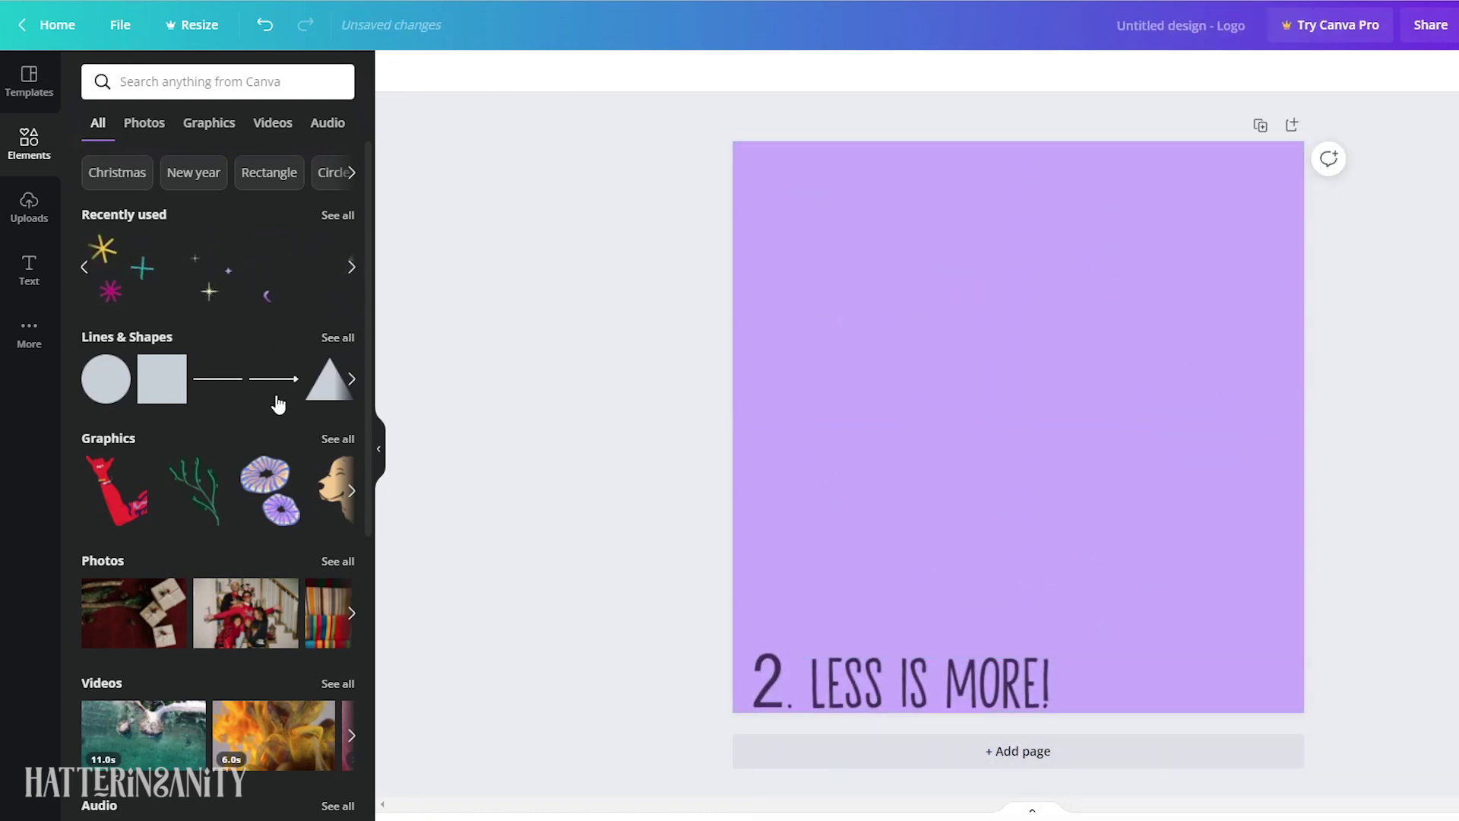
Try a rounded-square frame enlarged and centered on the page, and delete it again.
scroll(279, 404, down, 1)
scroll(262, 353, down, 1)
scroll(262, 354, down, 5)
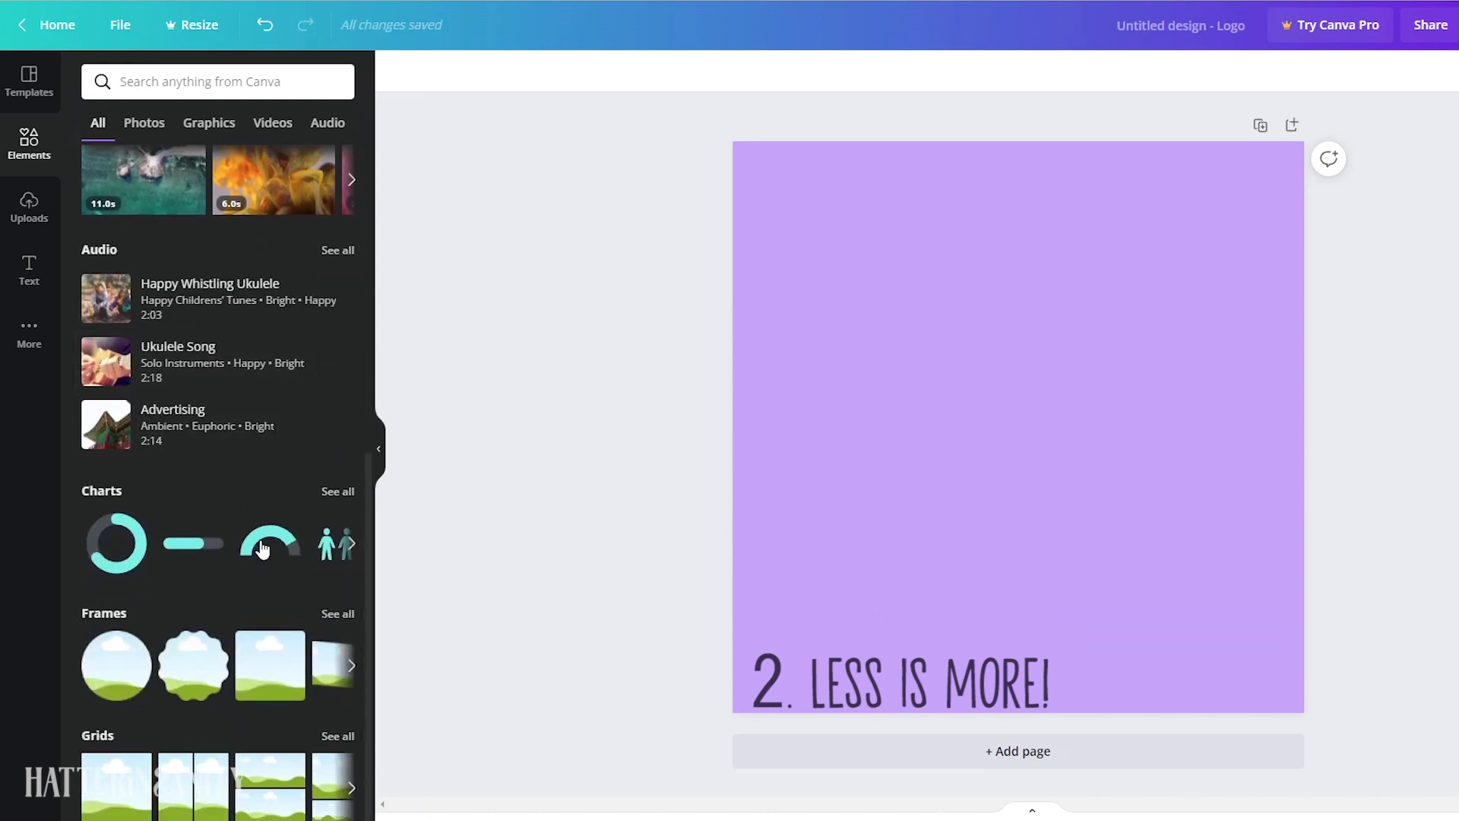
click(351, 667)
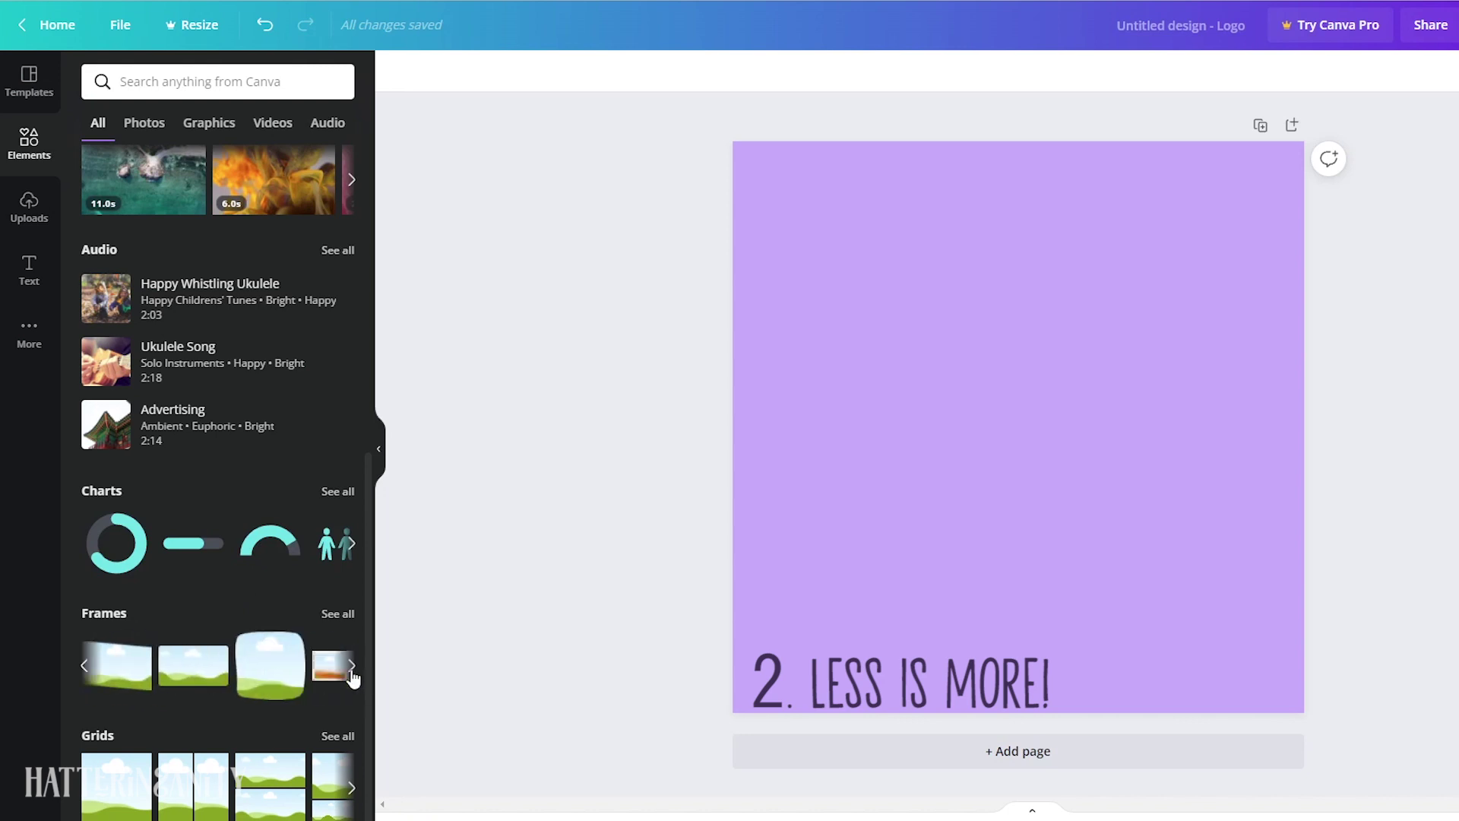
click(270, 663)
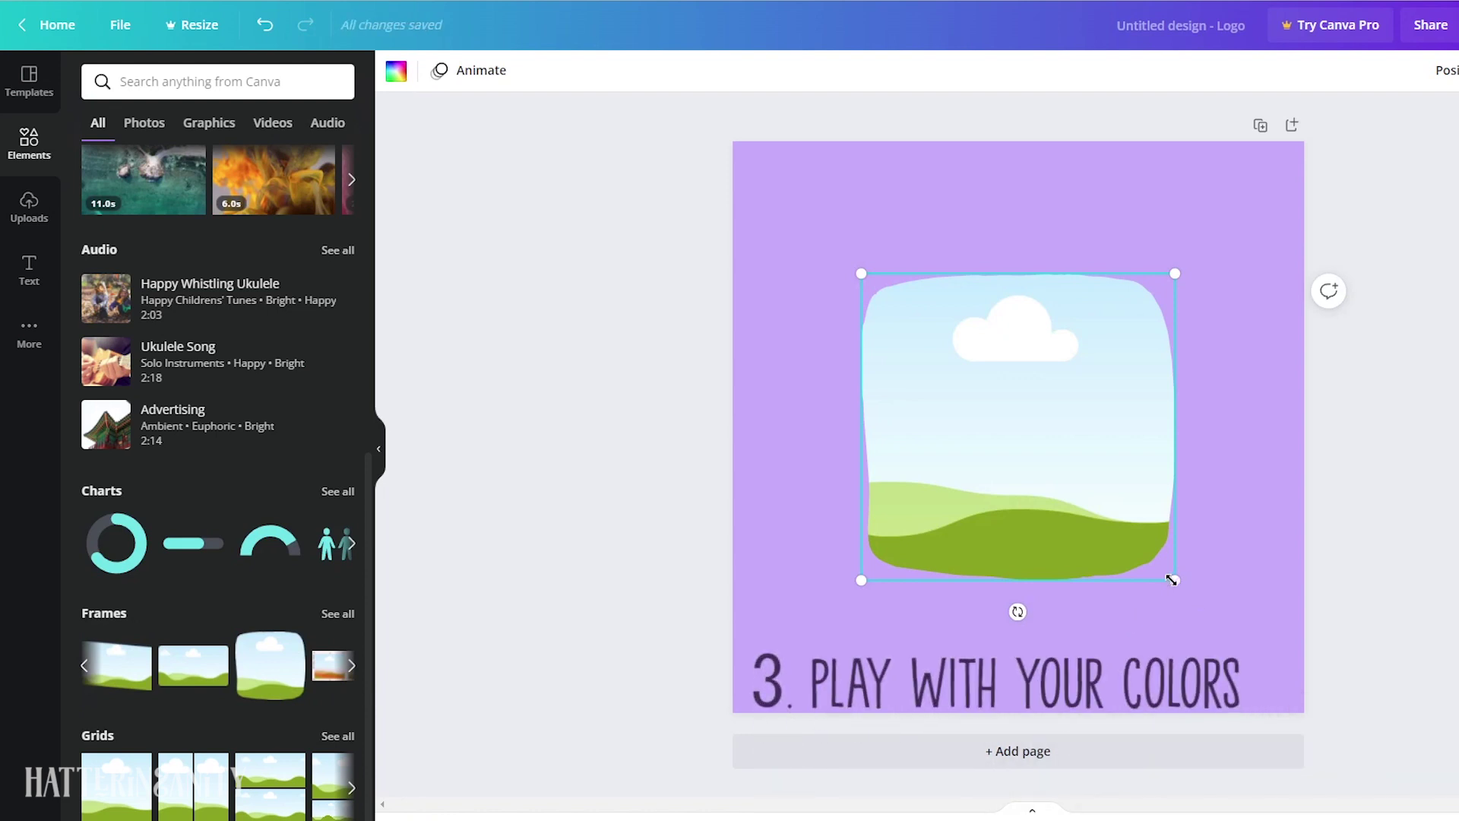
drag(1172, 580, 1302, 693)
drag(1113, 497, 1067, 473)
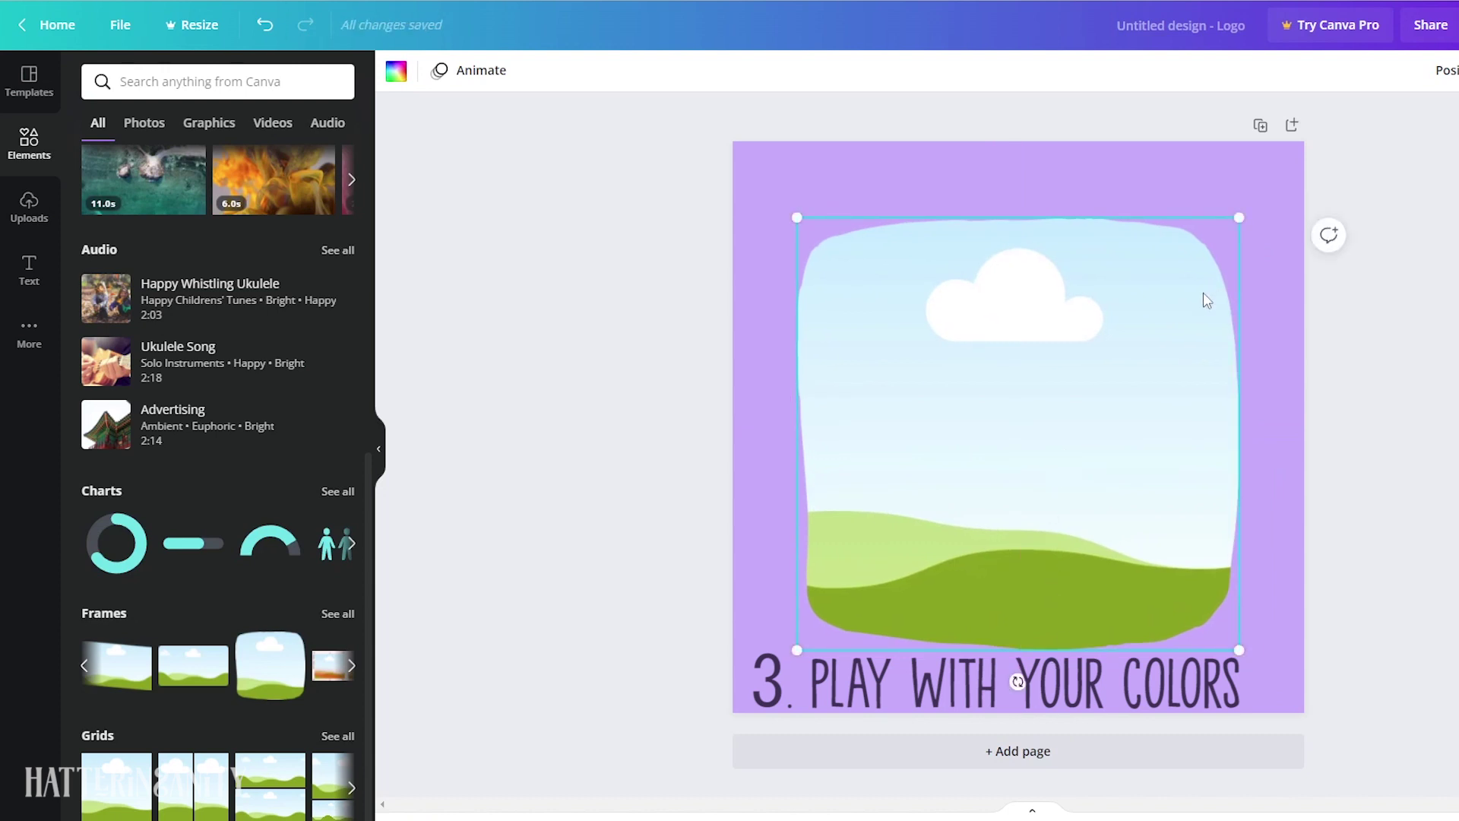
key(Delete)
View all recently used elements and search the element library for "sticker".
scroll(203, 367, up, 7)
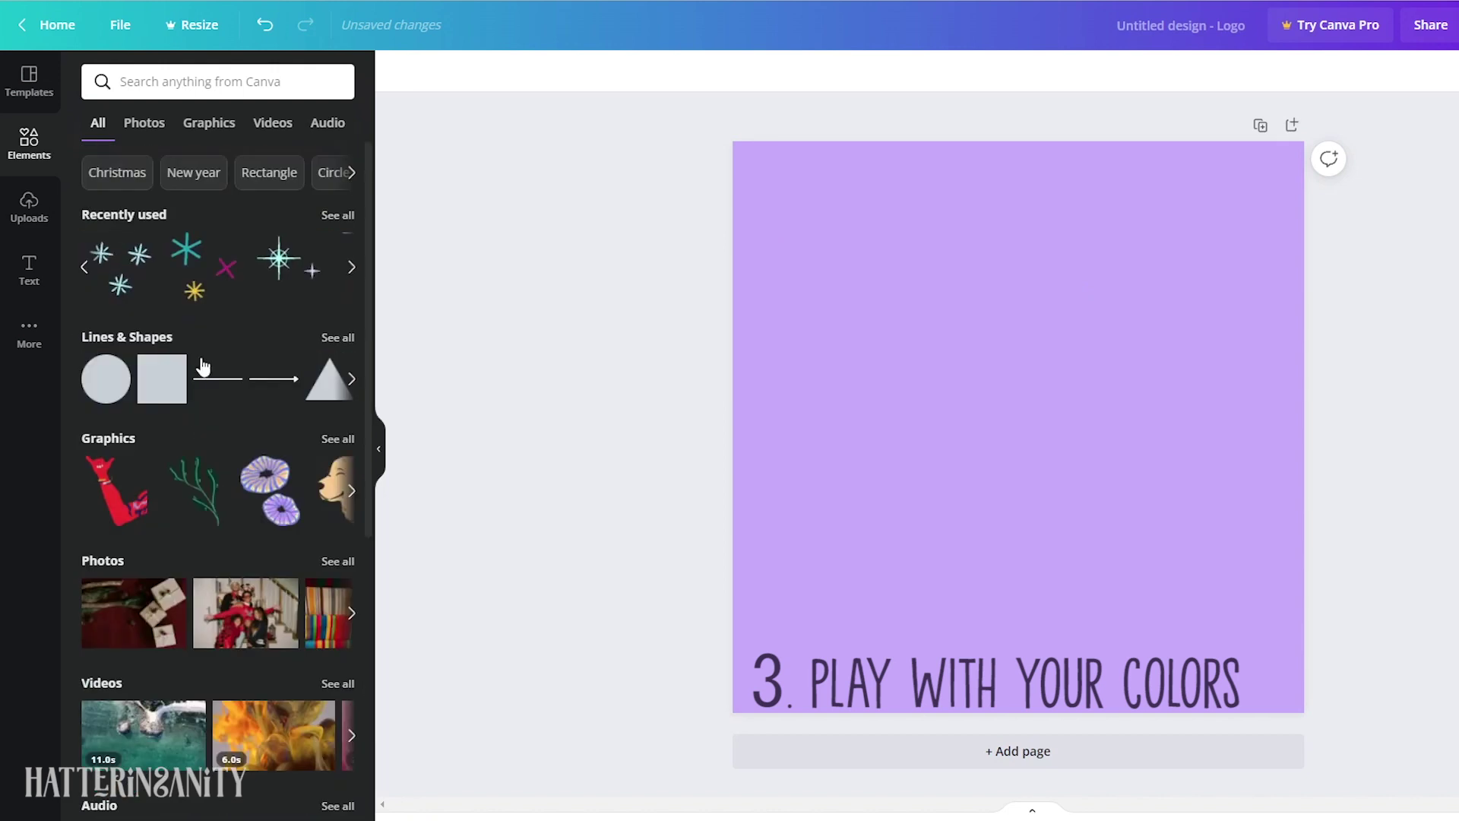
click(351, 270)
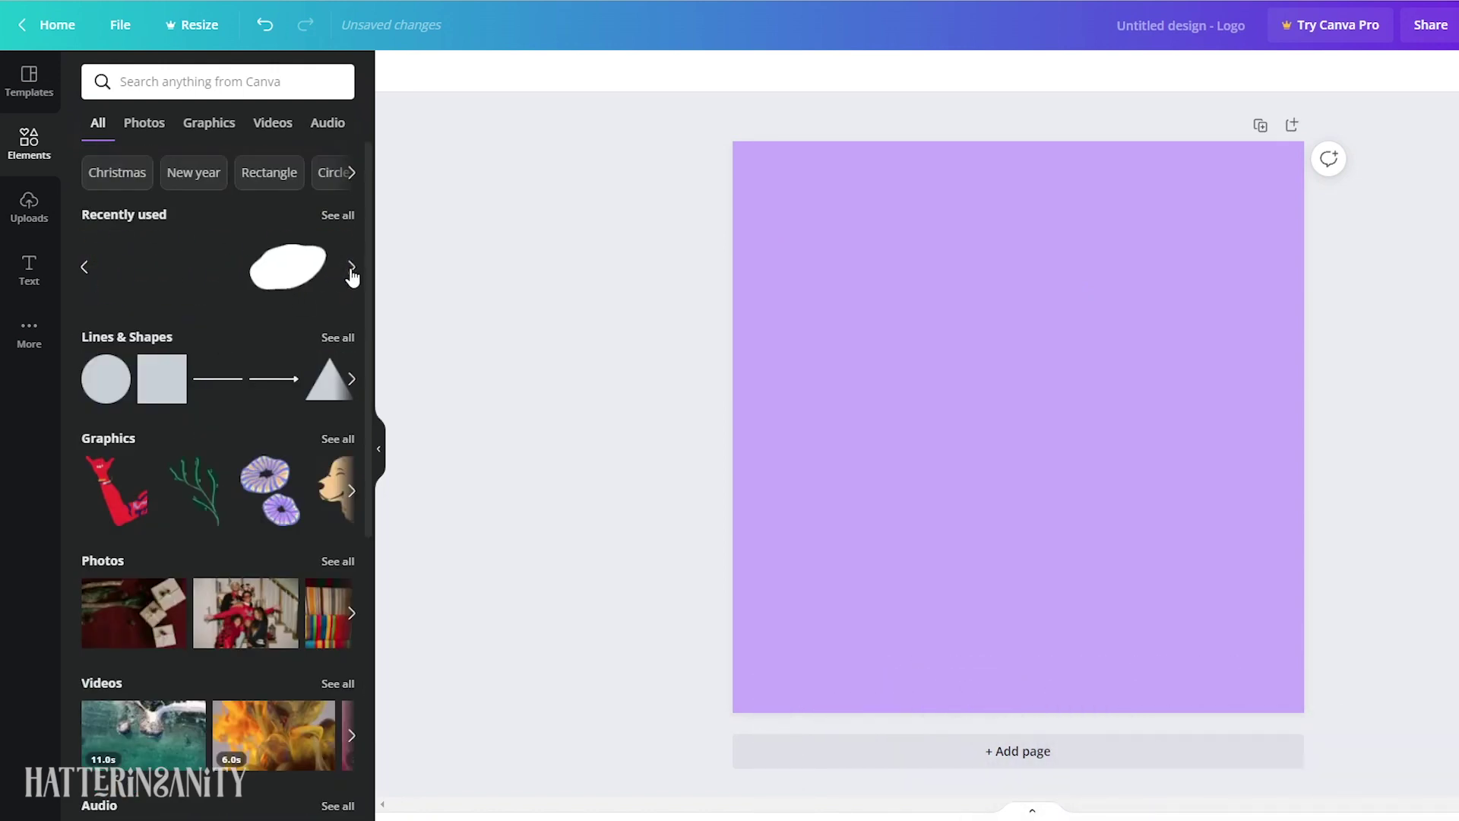
click(339, 216)
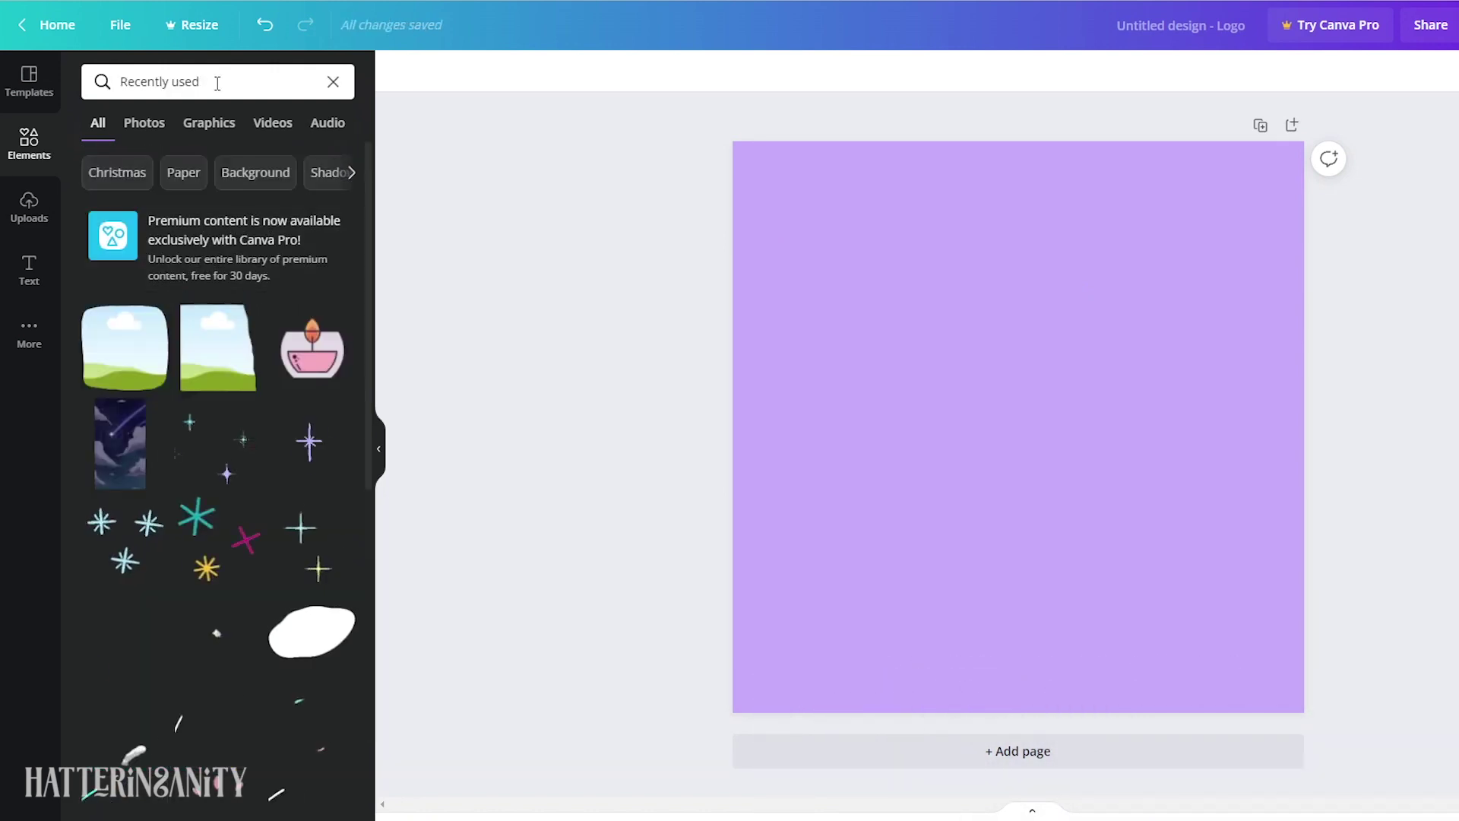
click(218, 82)
text(sticker)
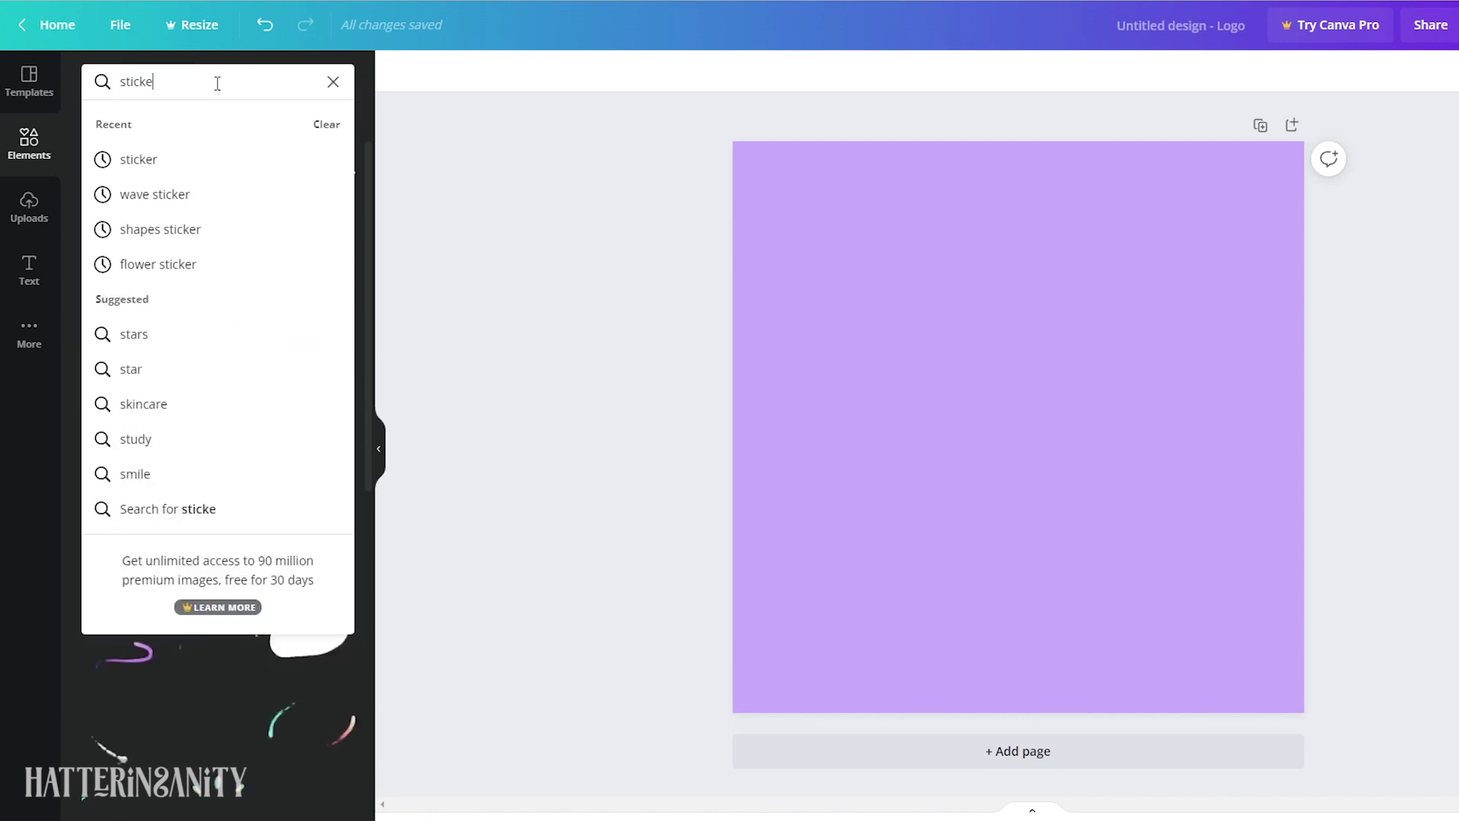
key(Return)
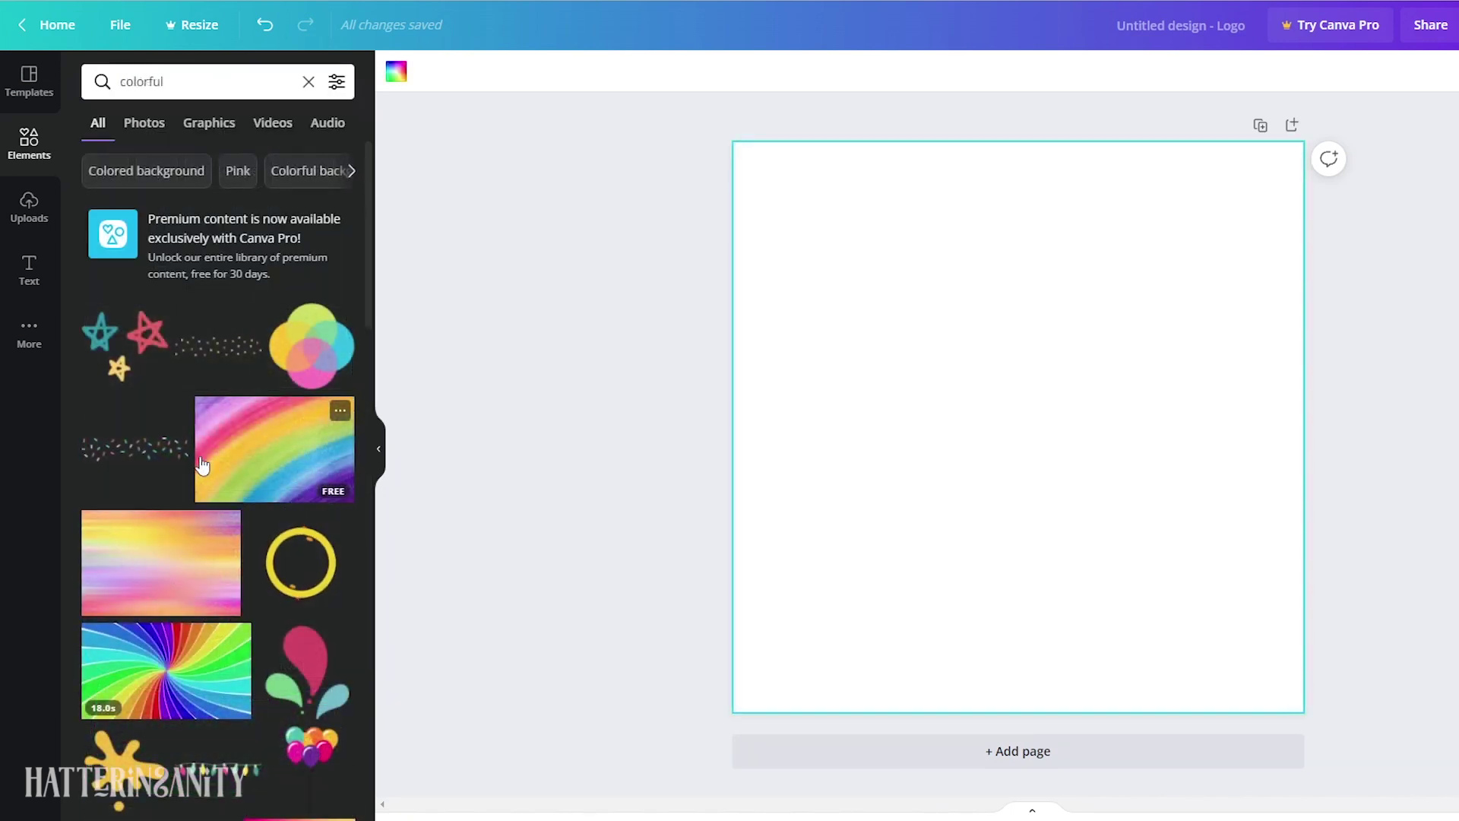
Add the pastel yellow, pink and aqua gradient image from the "colorful" results and enlarge it to cover the whole page, centered.
scroll(202, 465, down, 5)
scroll(202, 465, down, 3)
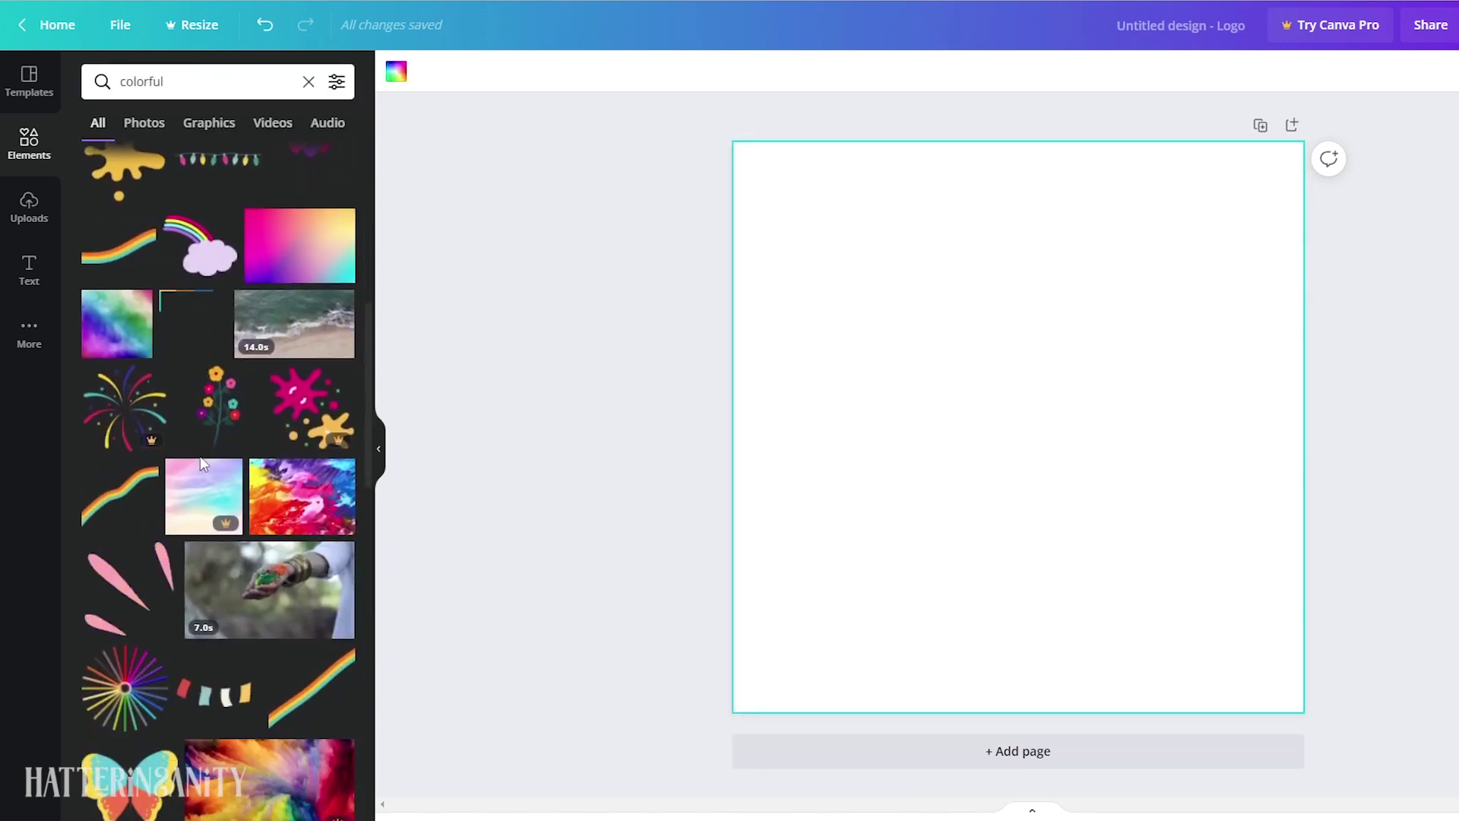
scroll(202, 465, down, 5)
scroll(201, 463, down, 2)
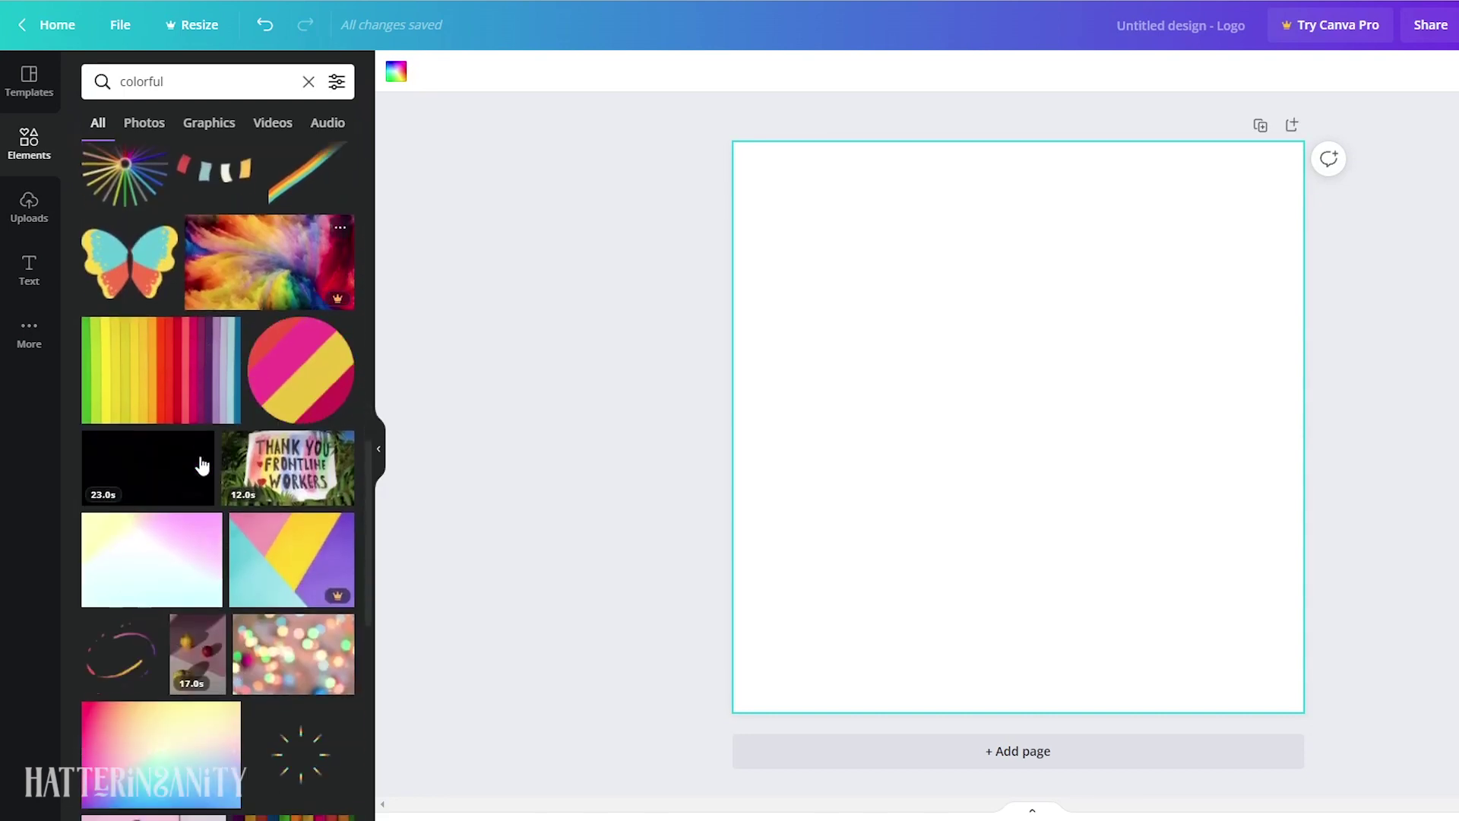
click(151, 543)
drag(1246, 581, 1433, 794)
drag(1361, 684, 1247, 527)
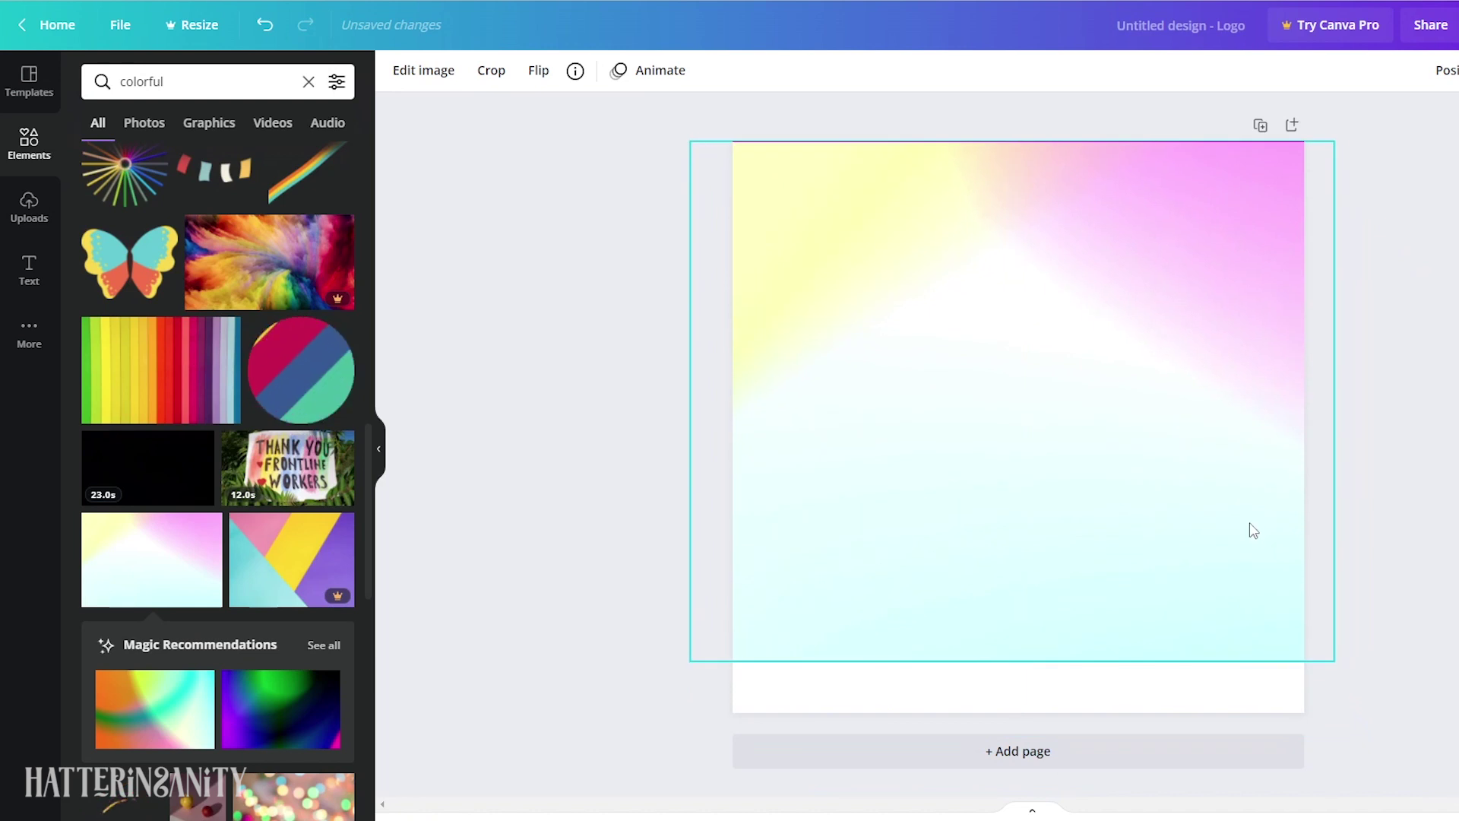
drag(1339, 664, 1368, 711)
drag(1145, 594, 1046, 595)
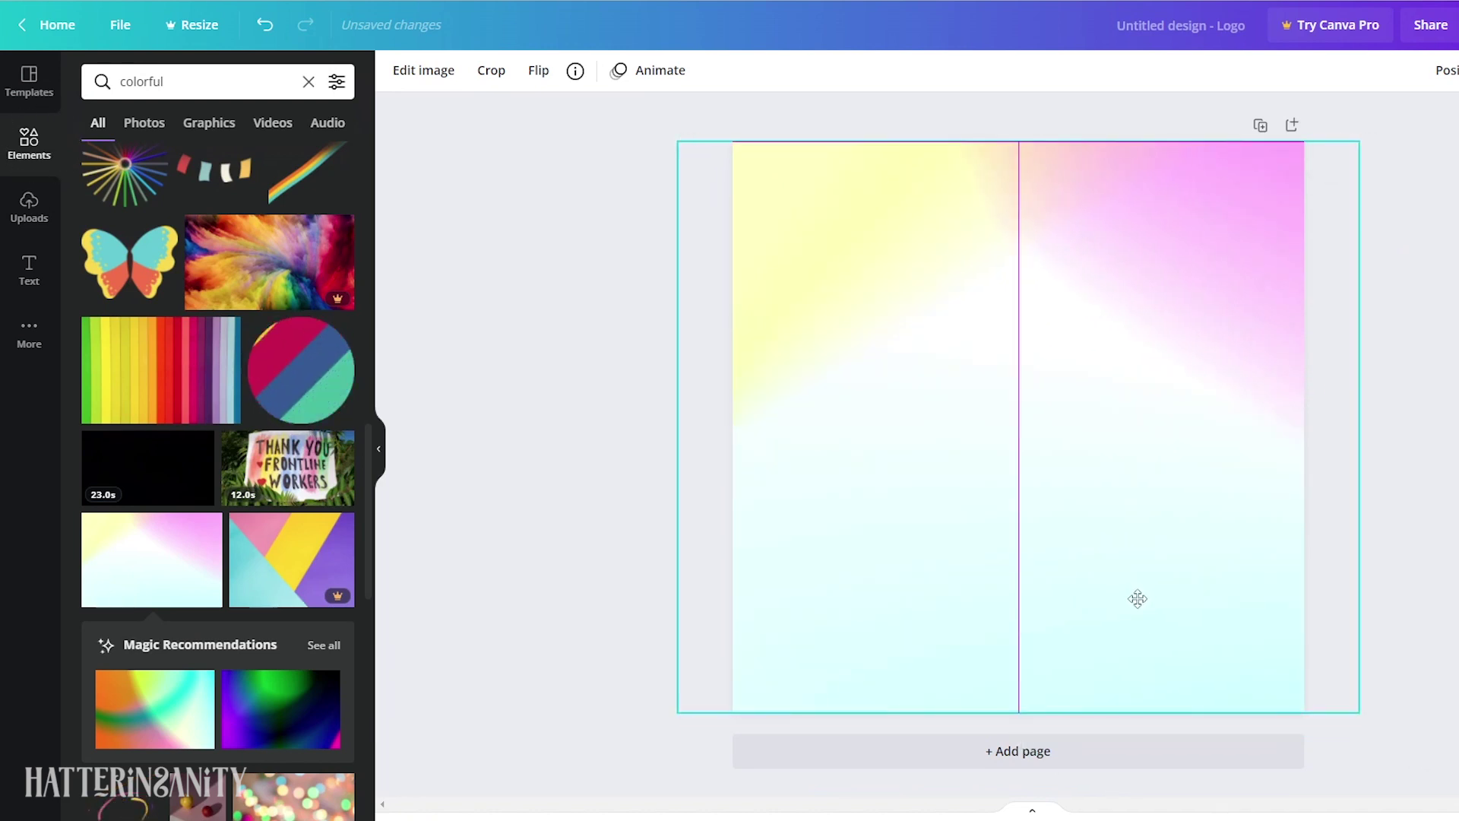
click(1417, 627)
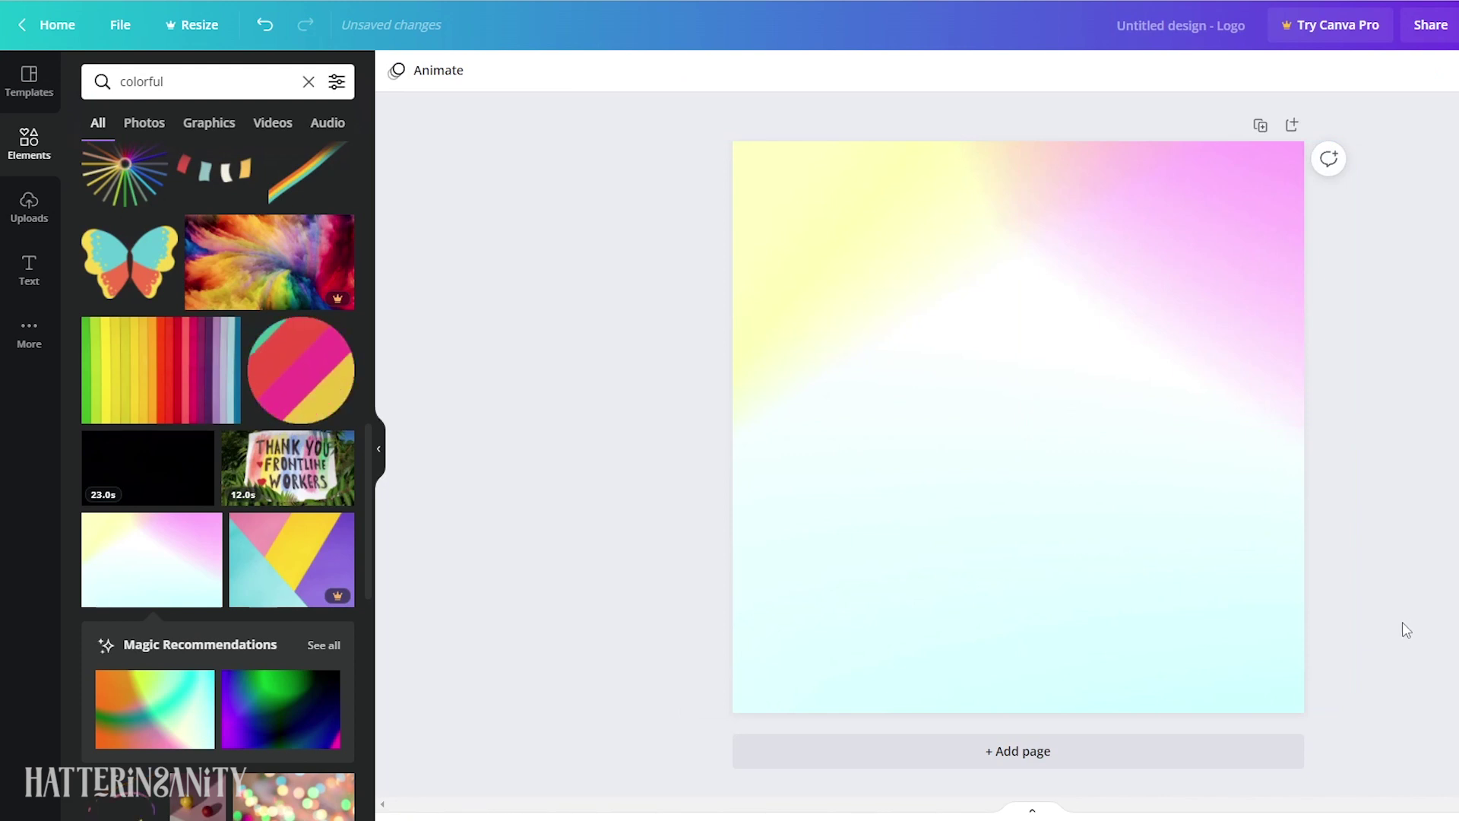
Search elements for "gamer", add the round blue game controller graphic, and place it centered in the page's upper half at about 250 × 250.
click(308, 82)
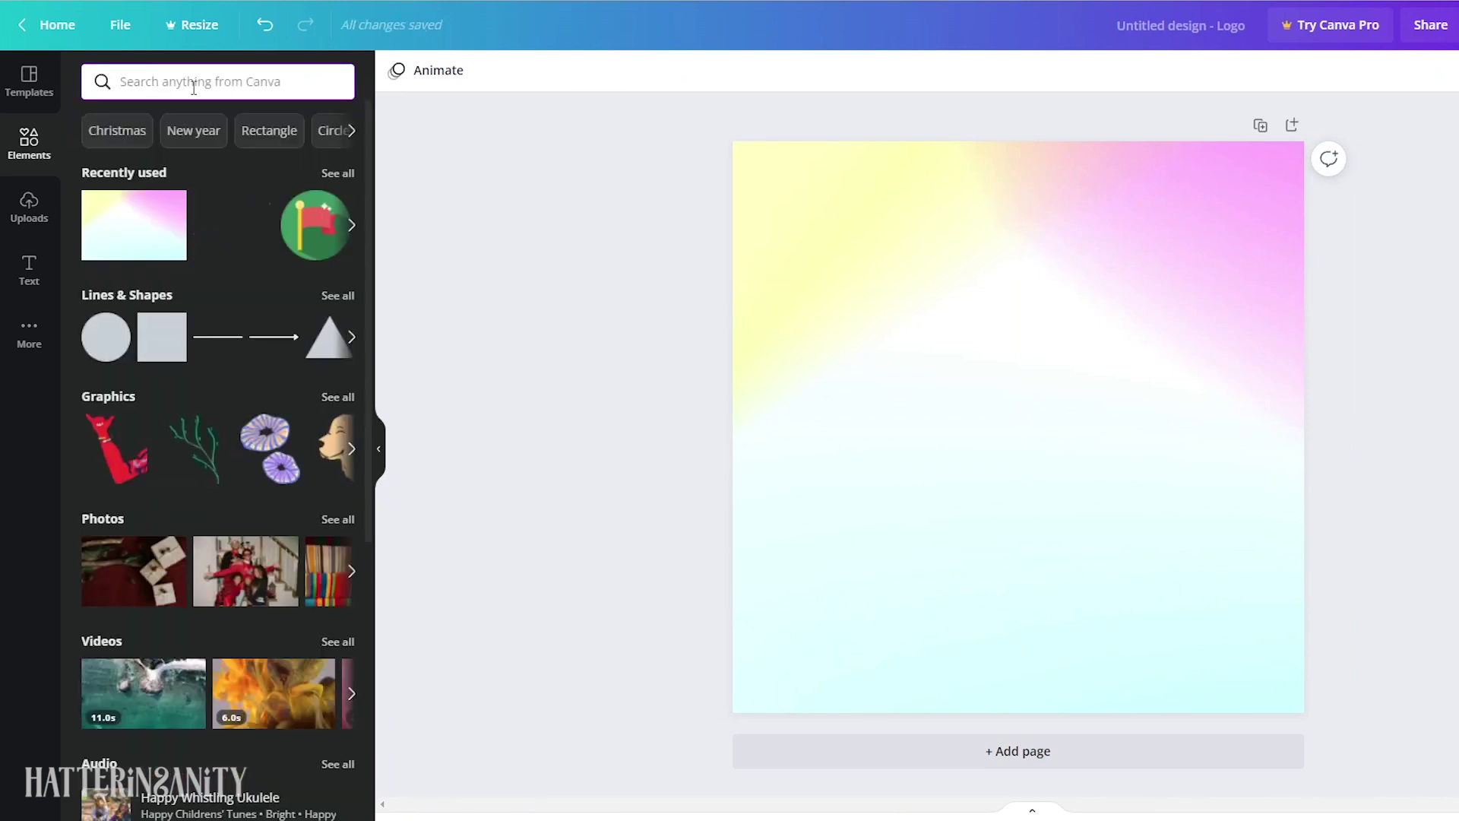
text(gamer)
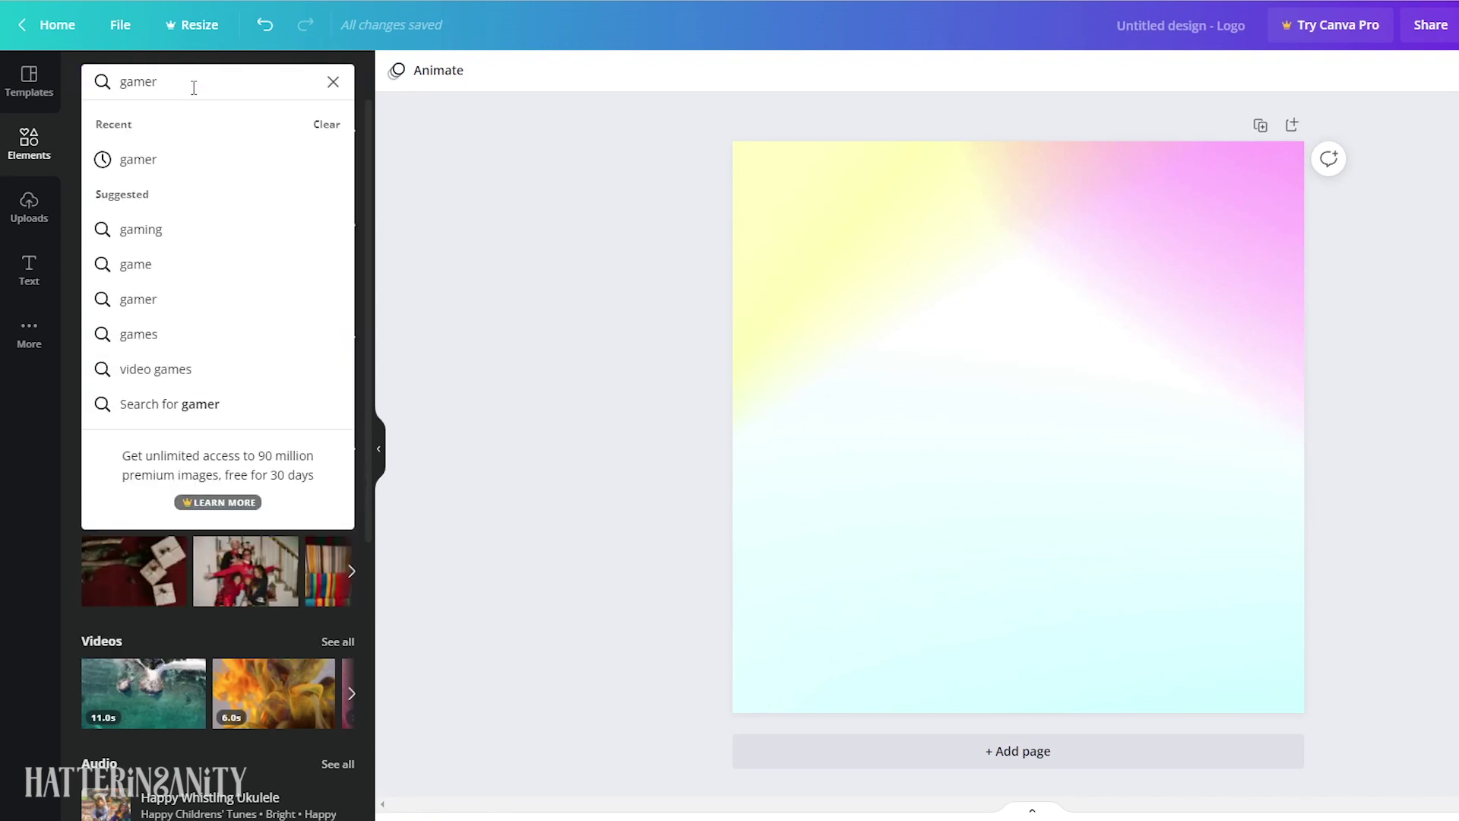
key(Return)
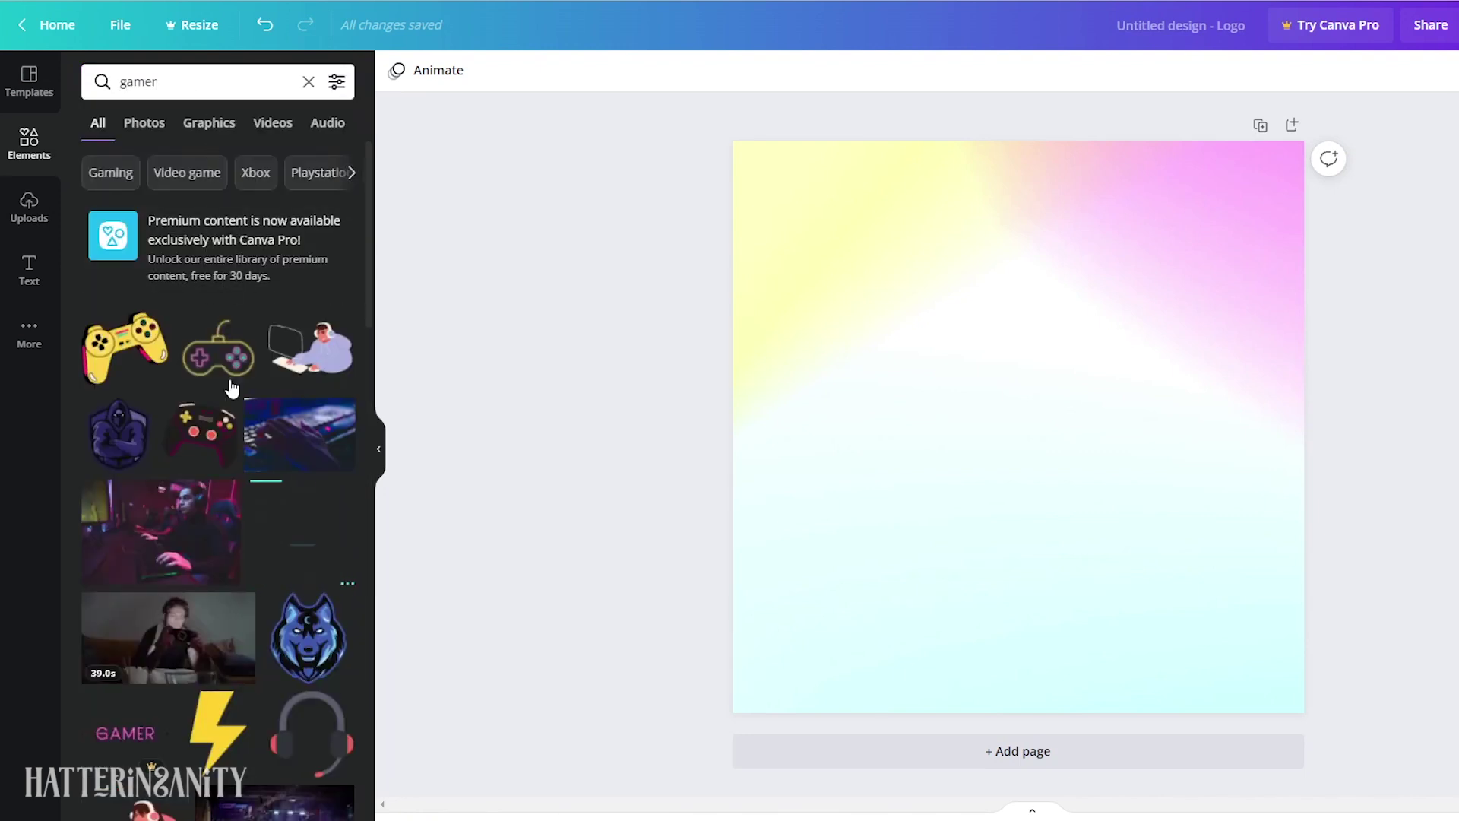
scroll(234, 494, down, 7)
scroll(234, 501, down, 6)
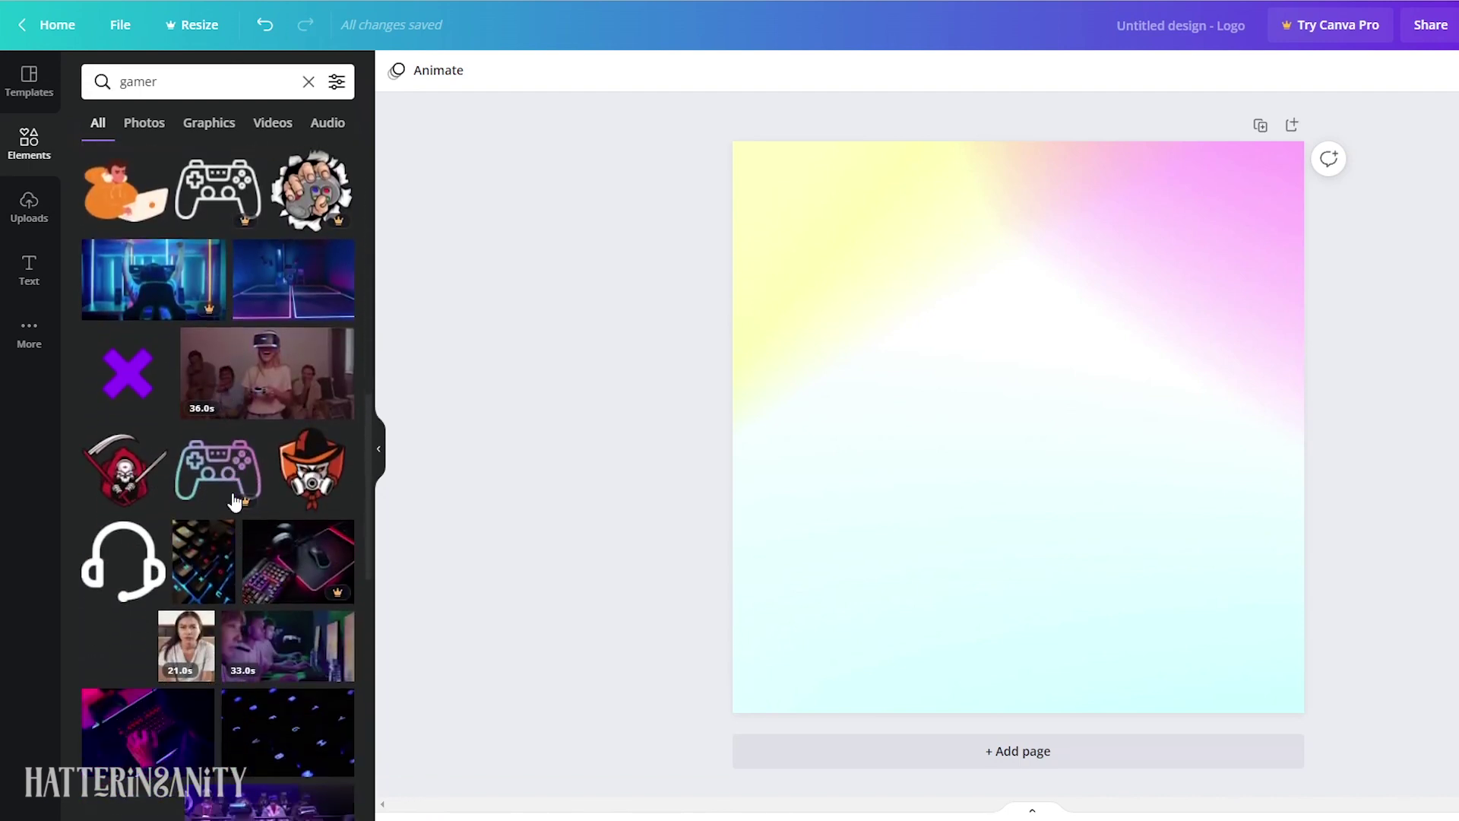
scroll(234, 502, down, 6)
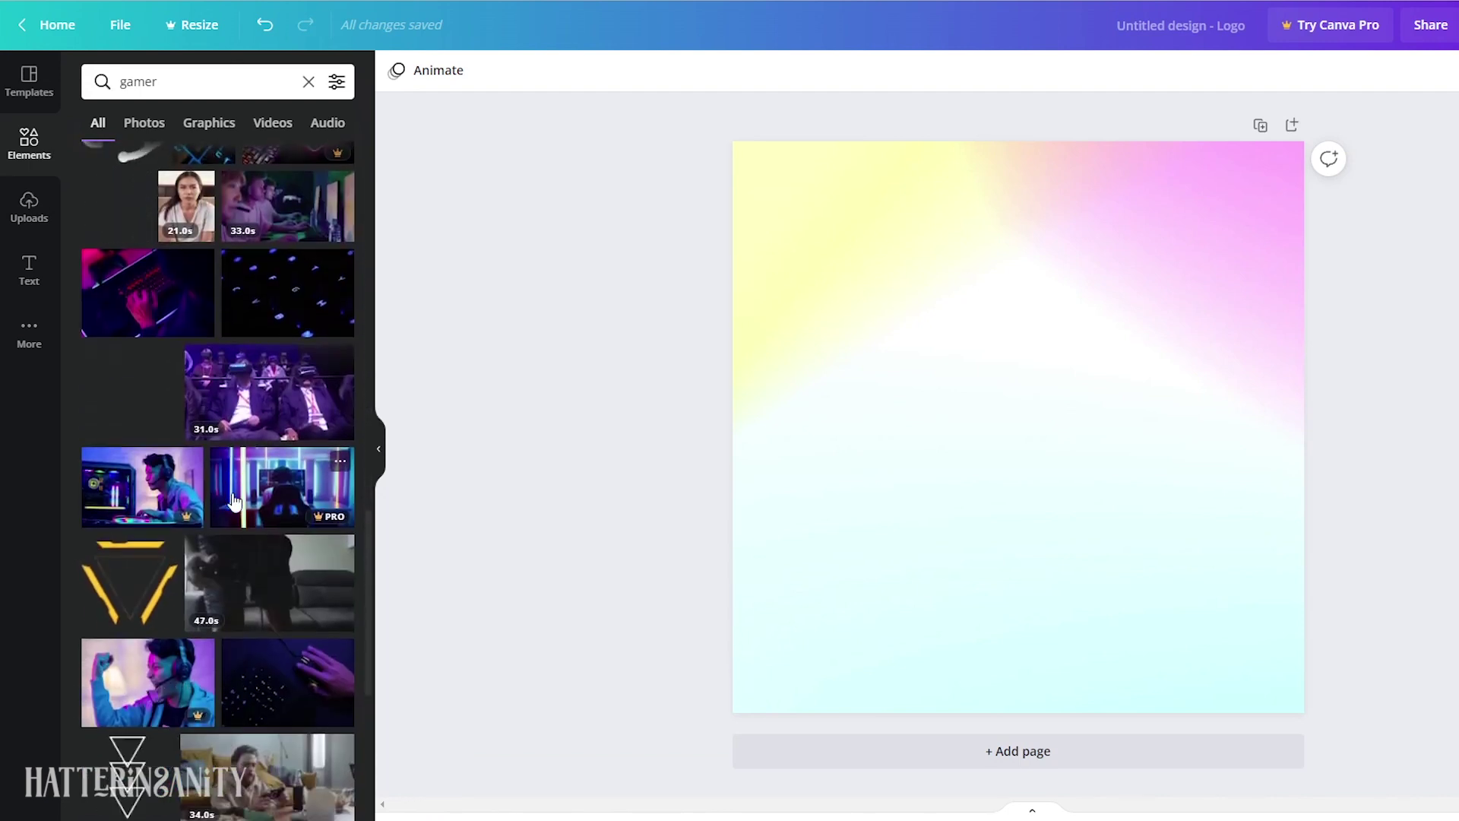
scroll(234, 502, down, 9)
scroll(234, 501, down, 4)
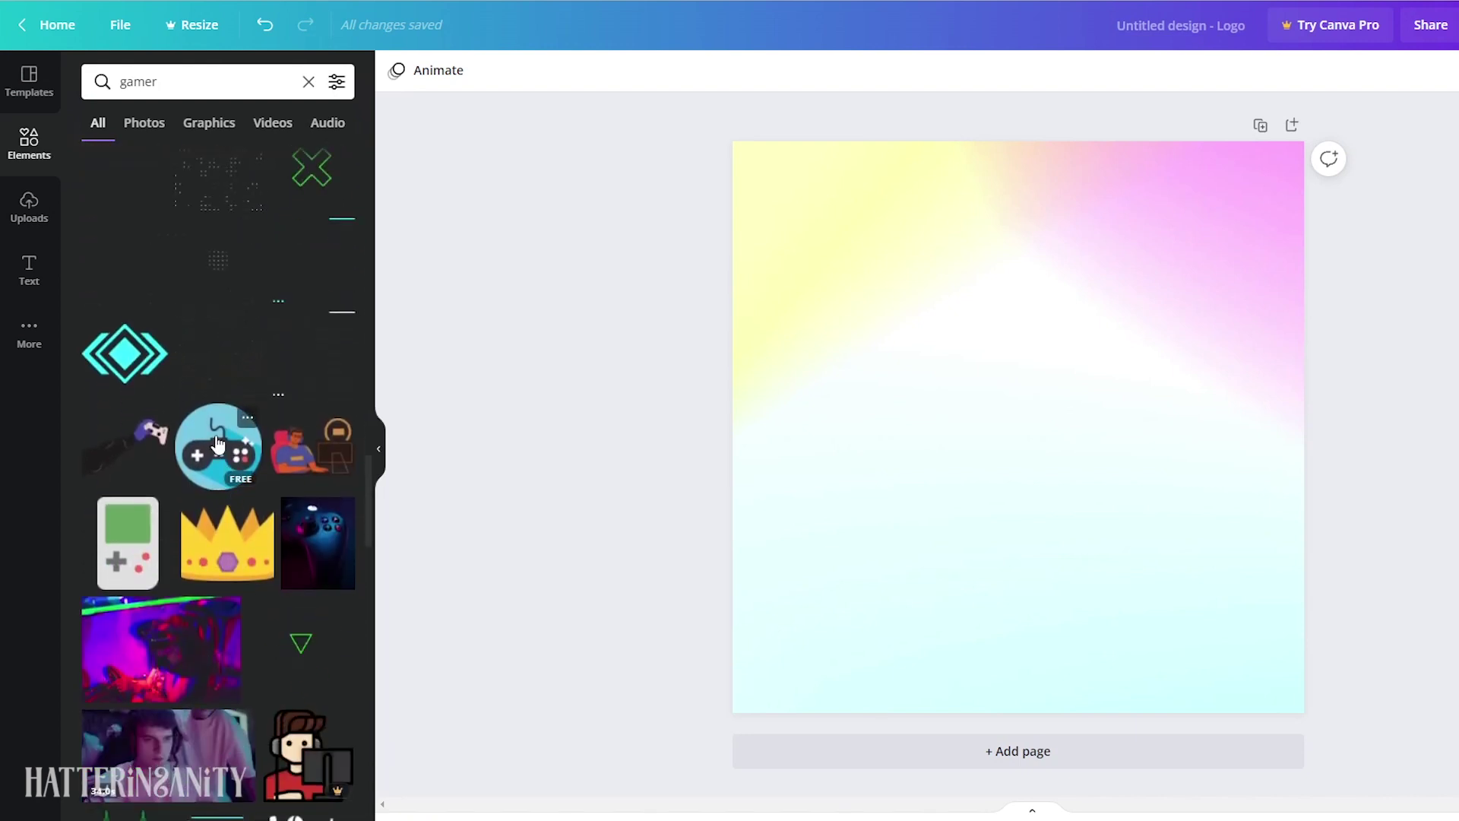
click(217, 443)
drag(1133, 541, 1202, 585)
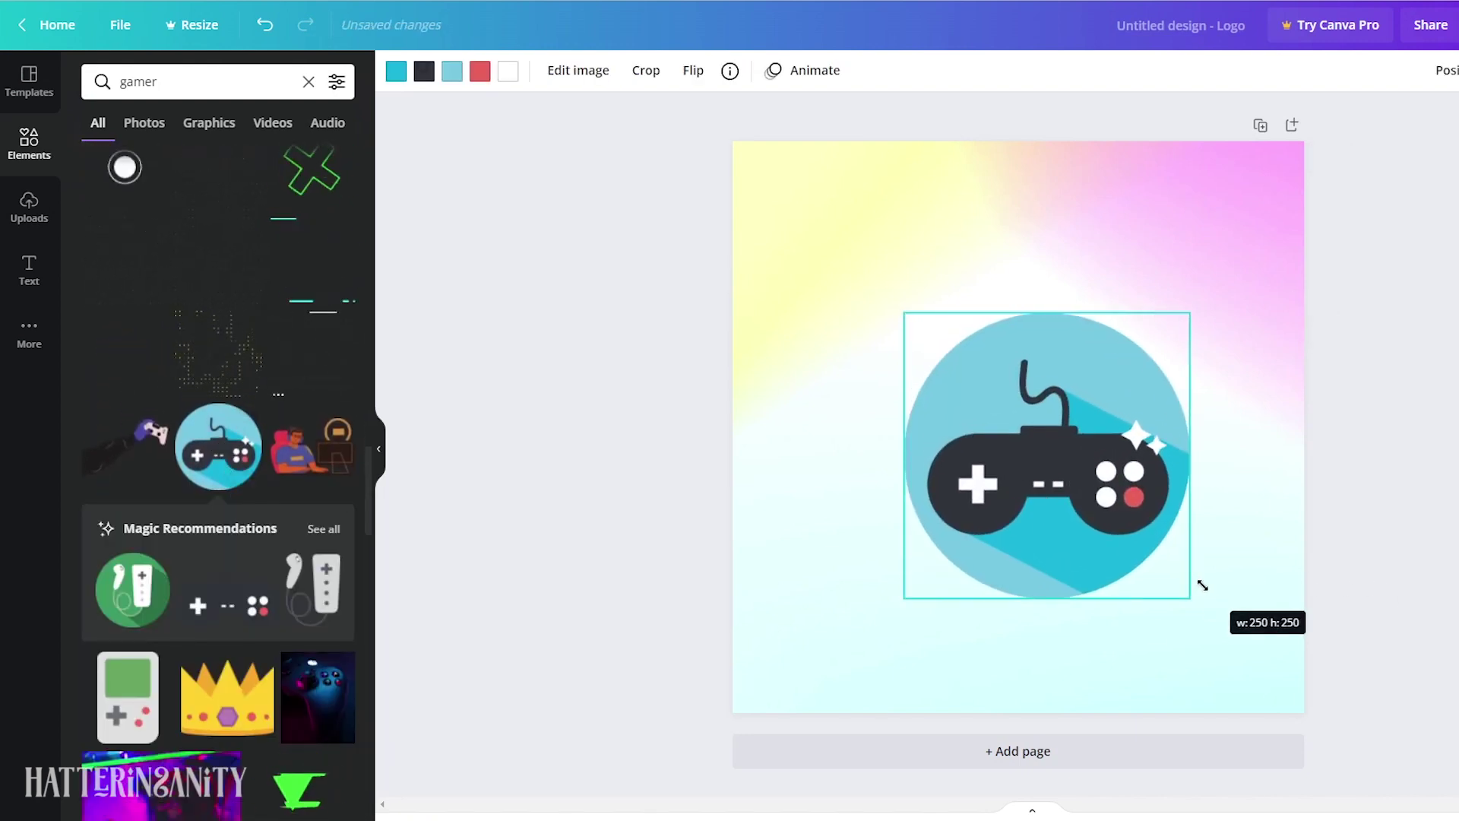
drag(1091, 535, 1062, 424)
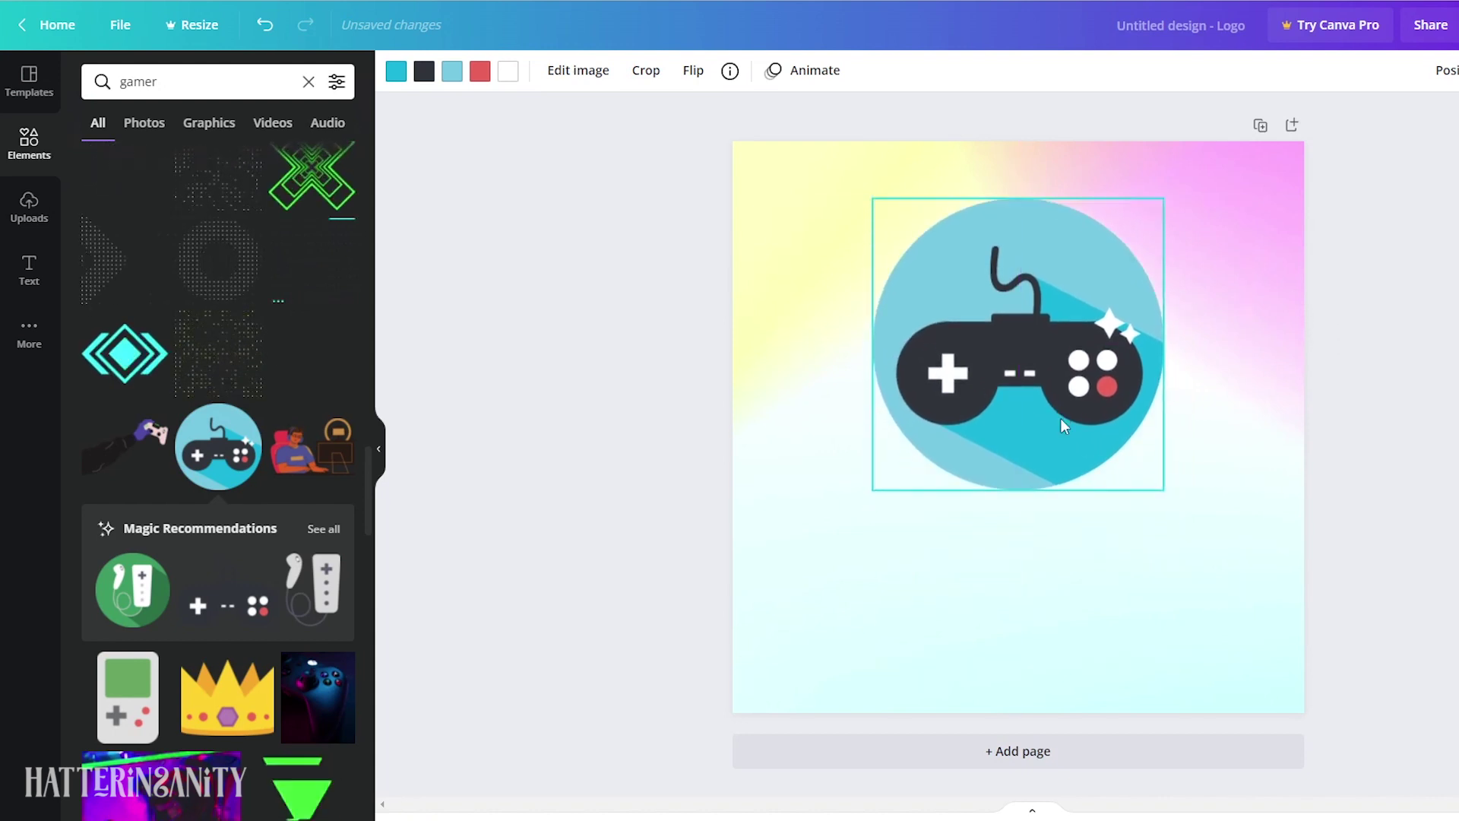
click(1079, 632)
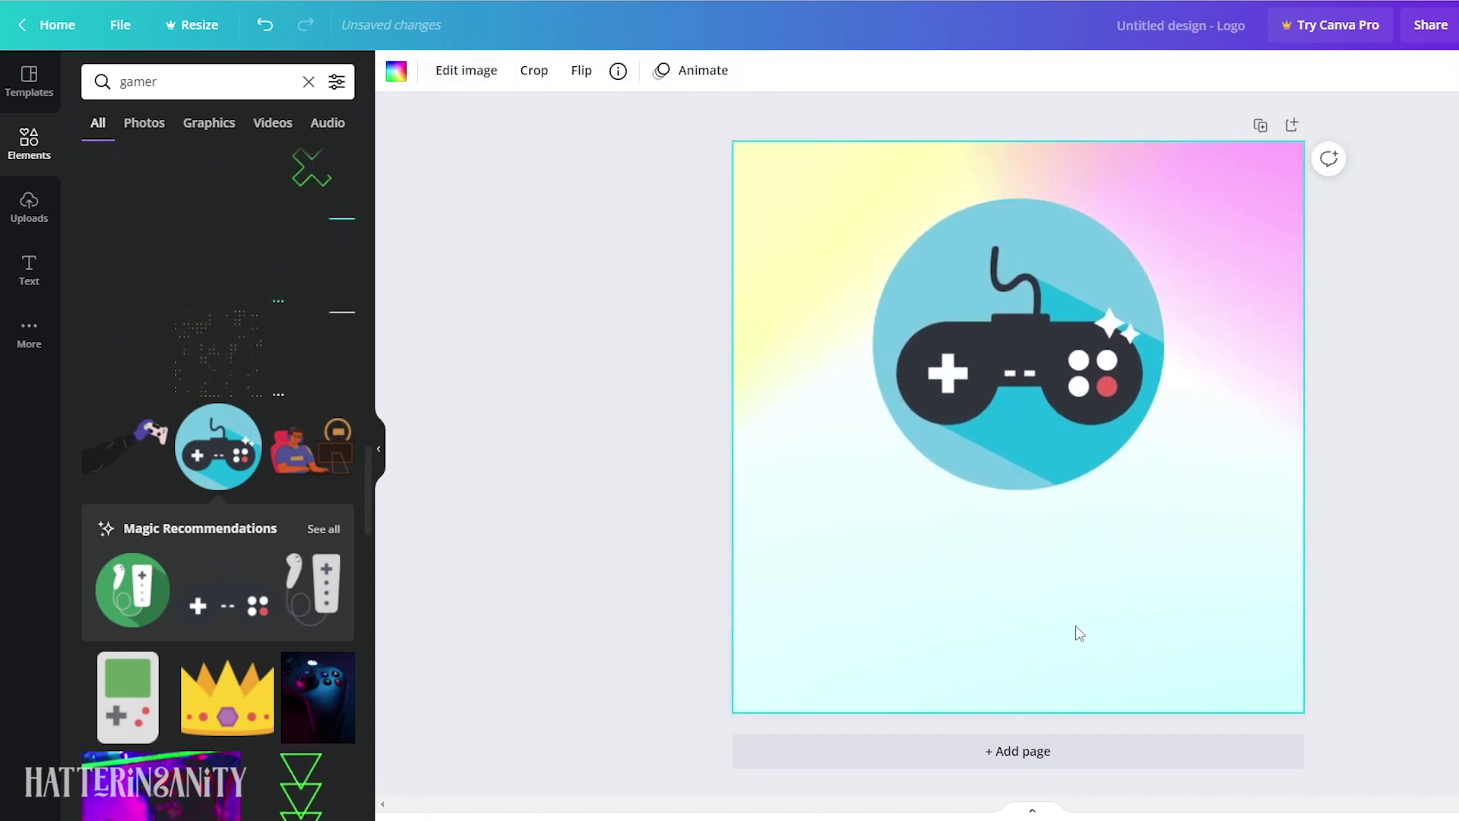
Add a heading reading "GAMING" and set its font size to 60.
click(29, 270)
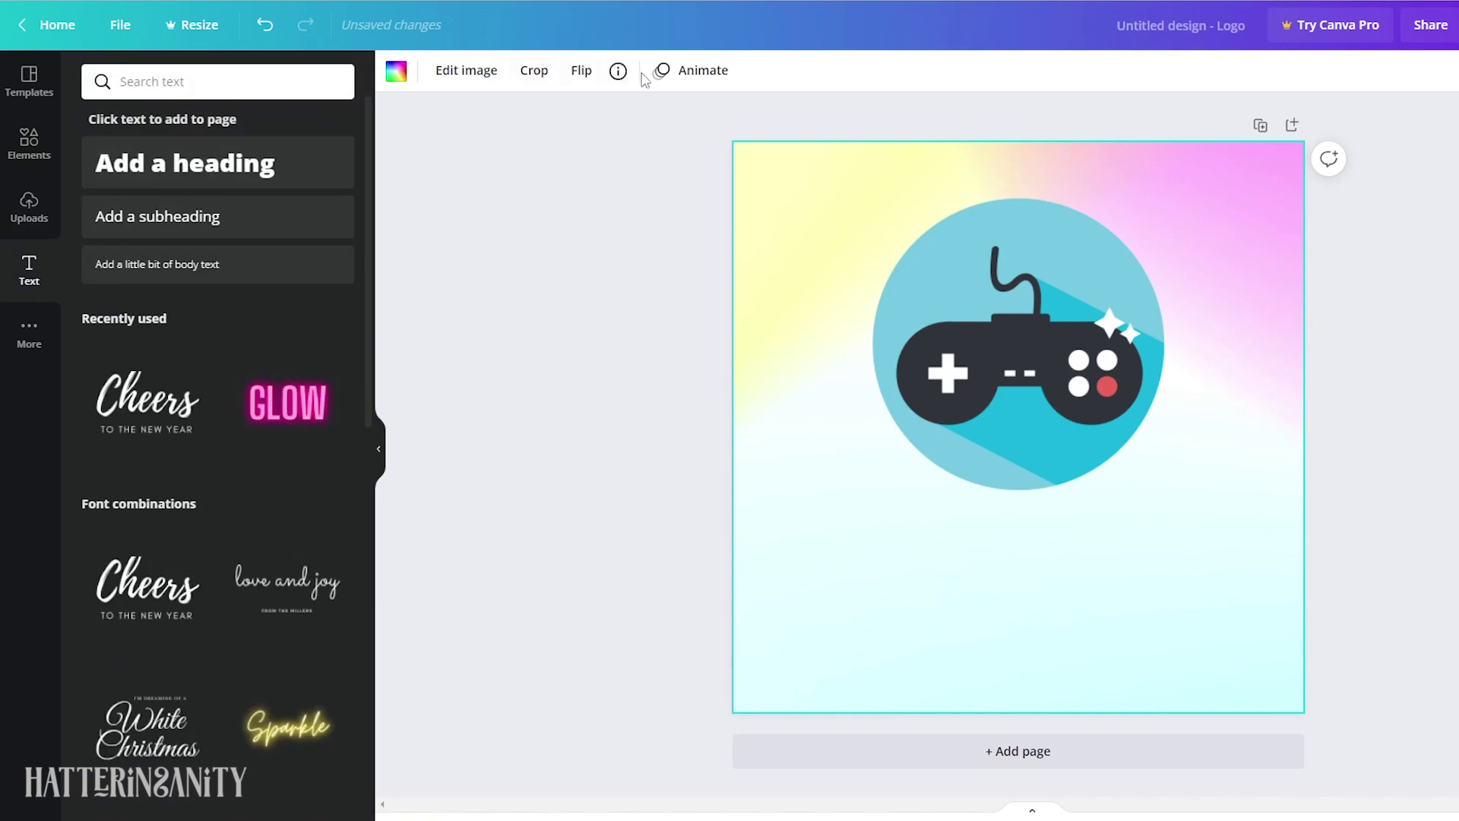
click(202, 163)
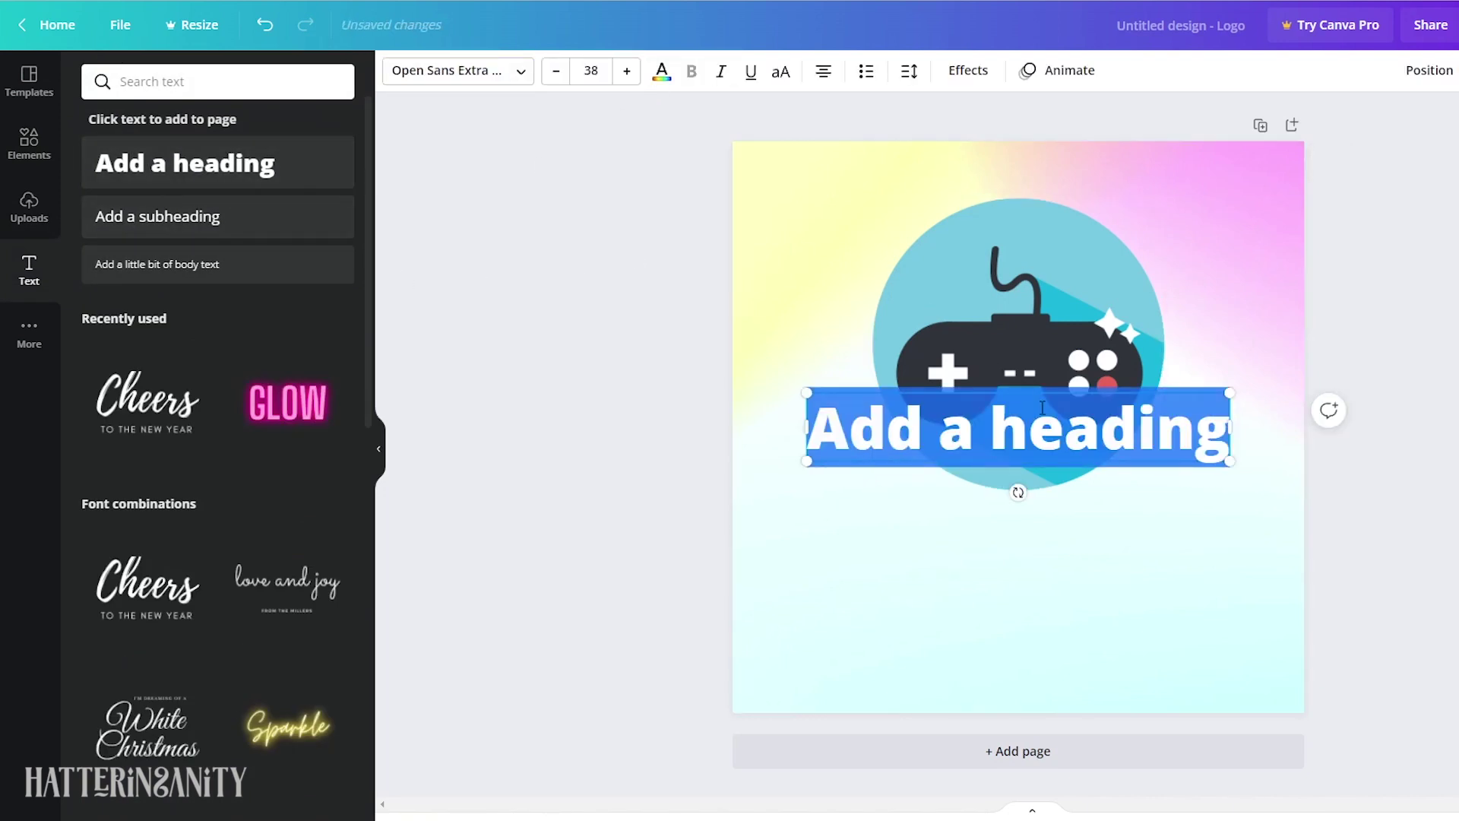
triple_click(1019, 442)
text(GAMING)
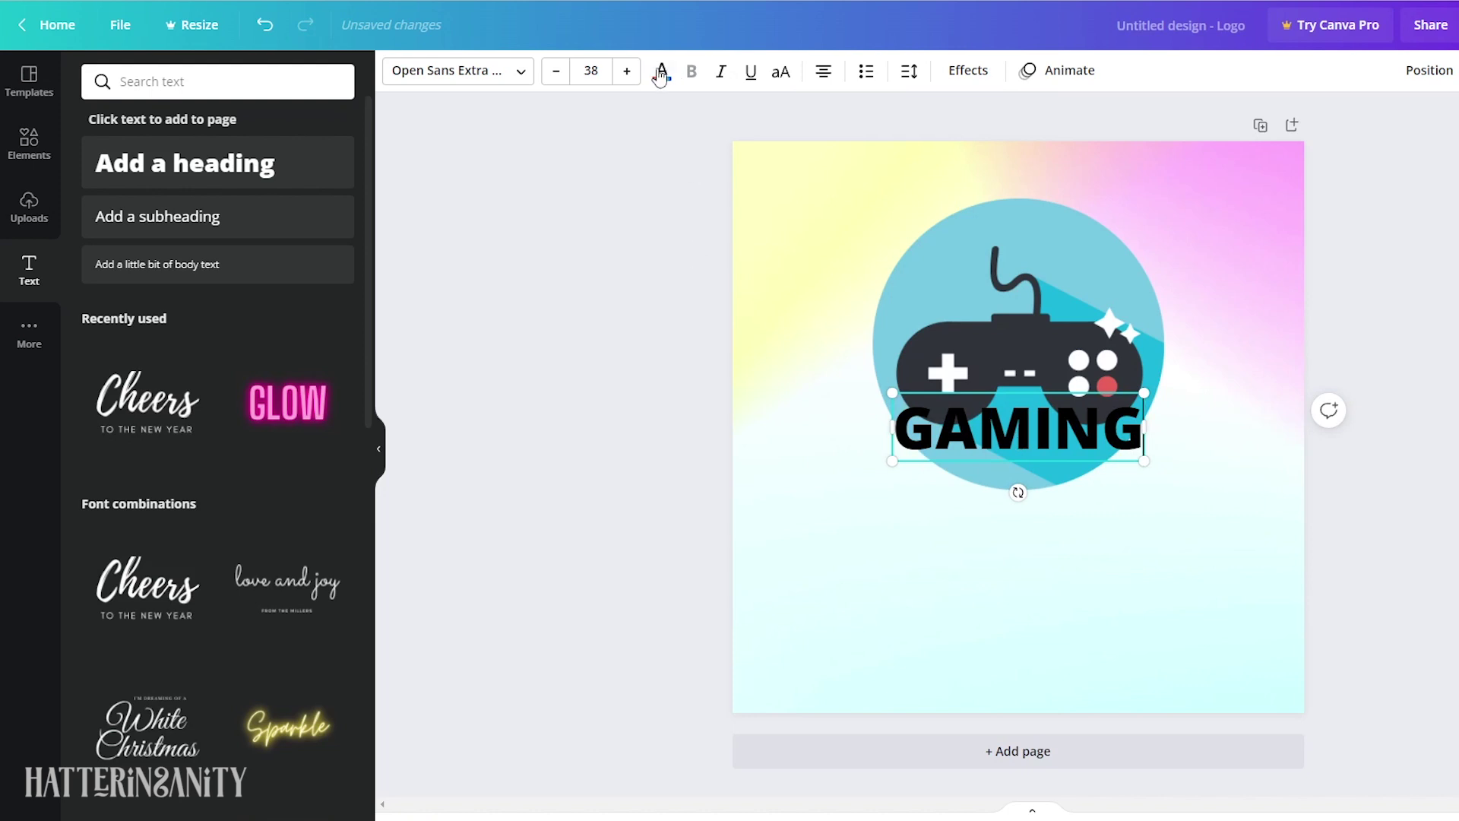
text(60)
key(Return)
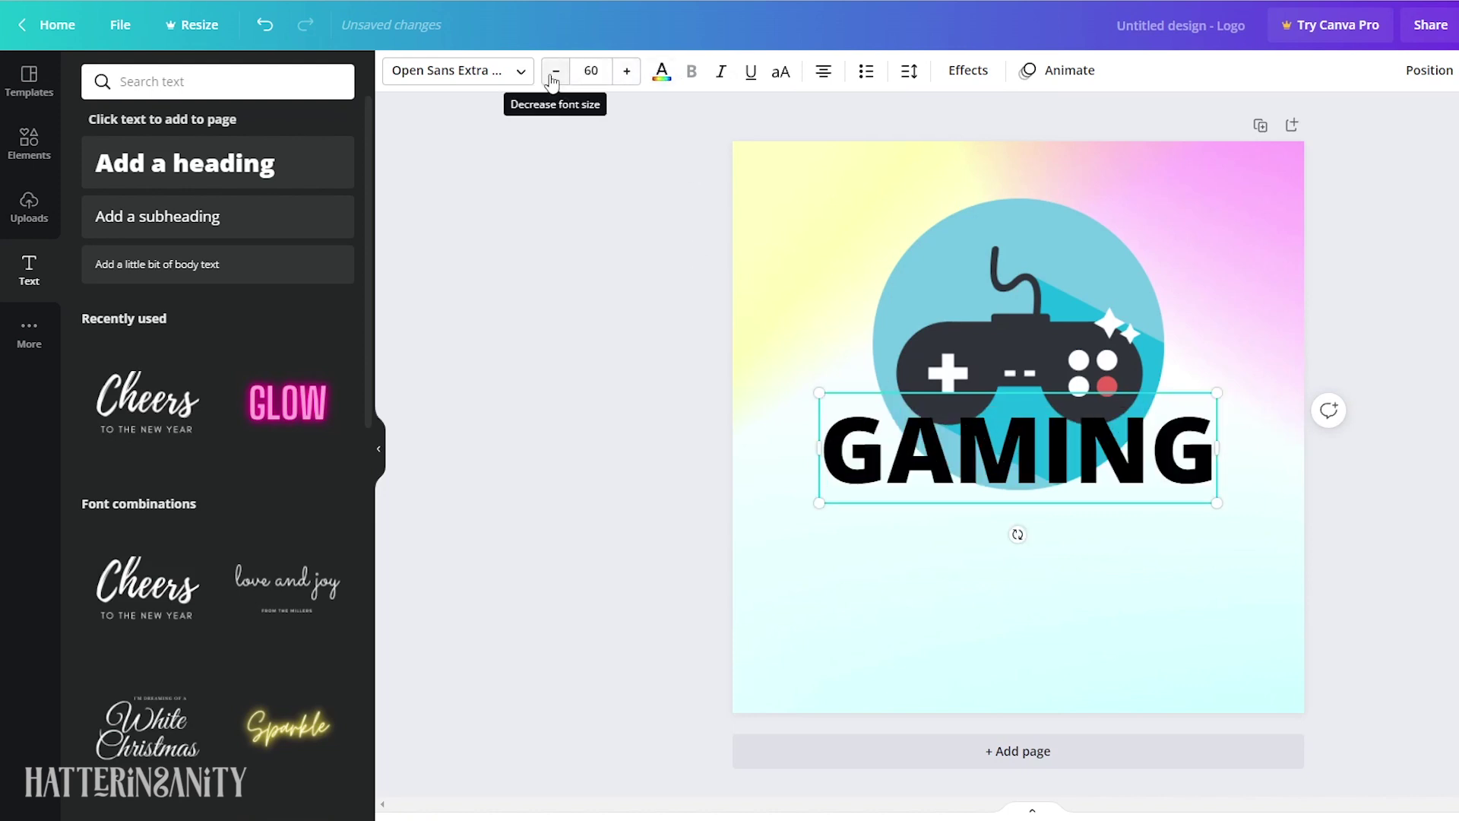
Color the GAMING heading white and move it below the controller graphic.
click(964, 76)
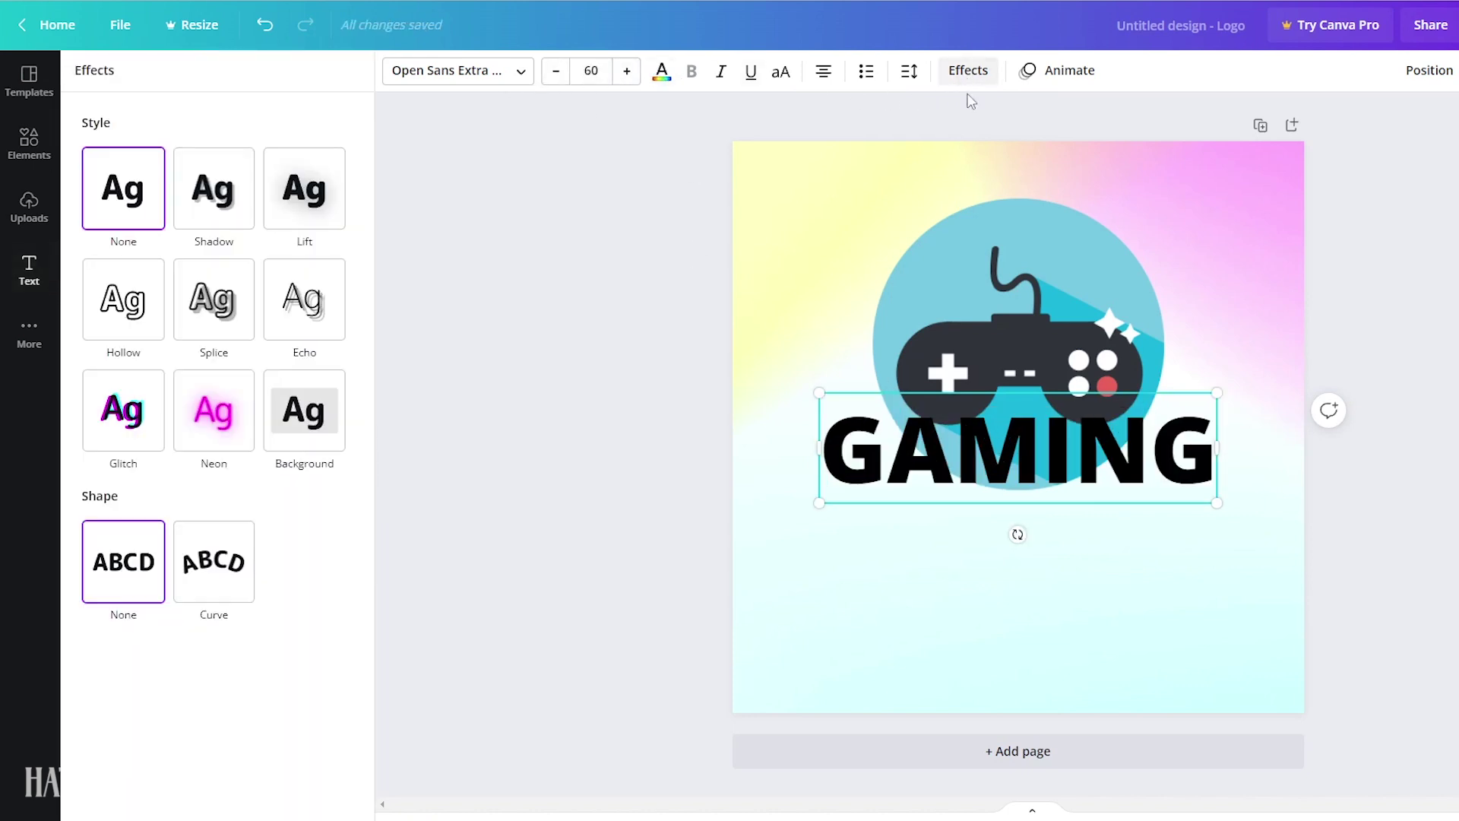
click(663, 74)
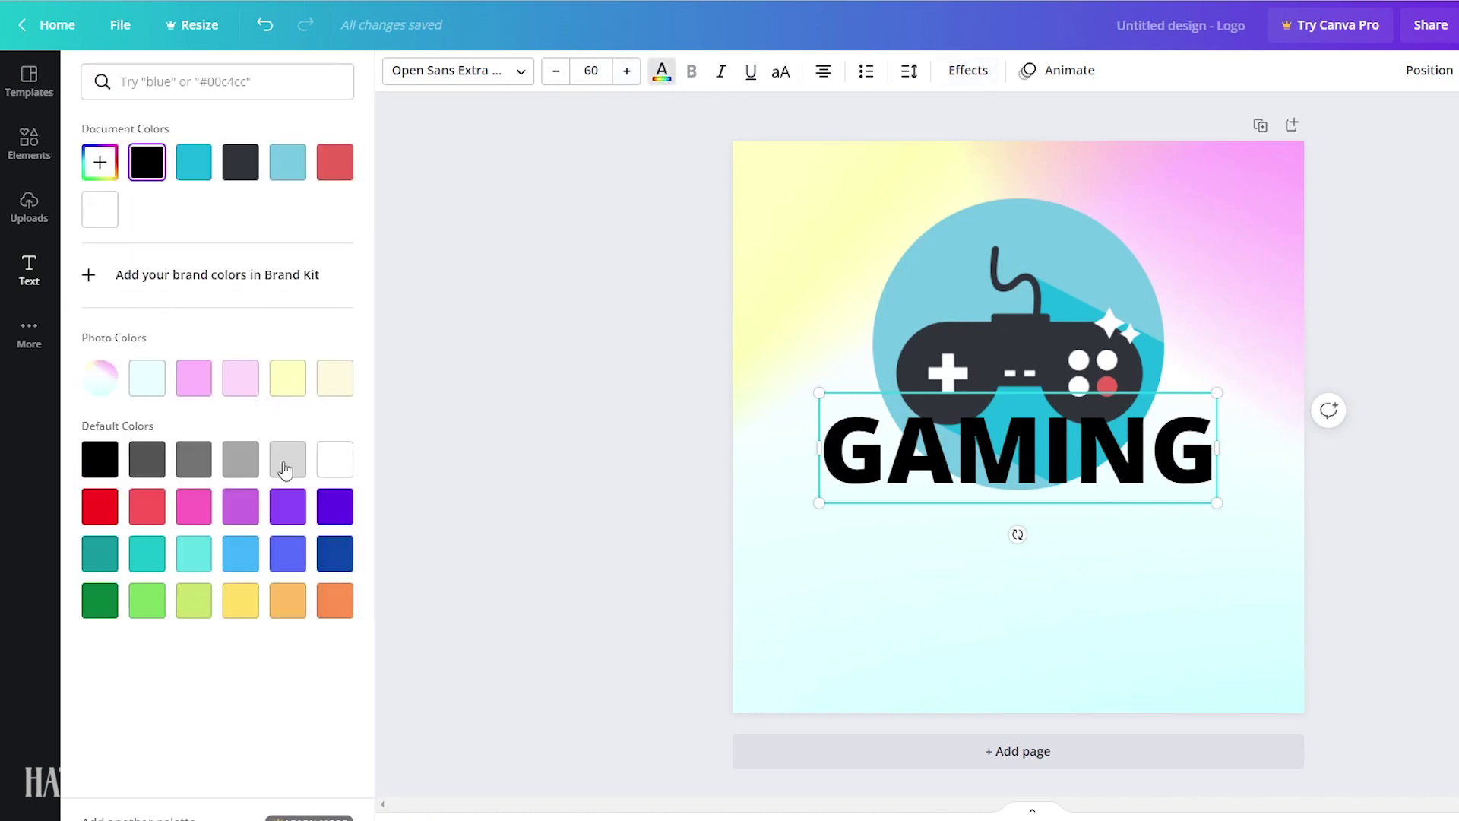
click(338, 468)
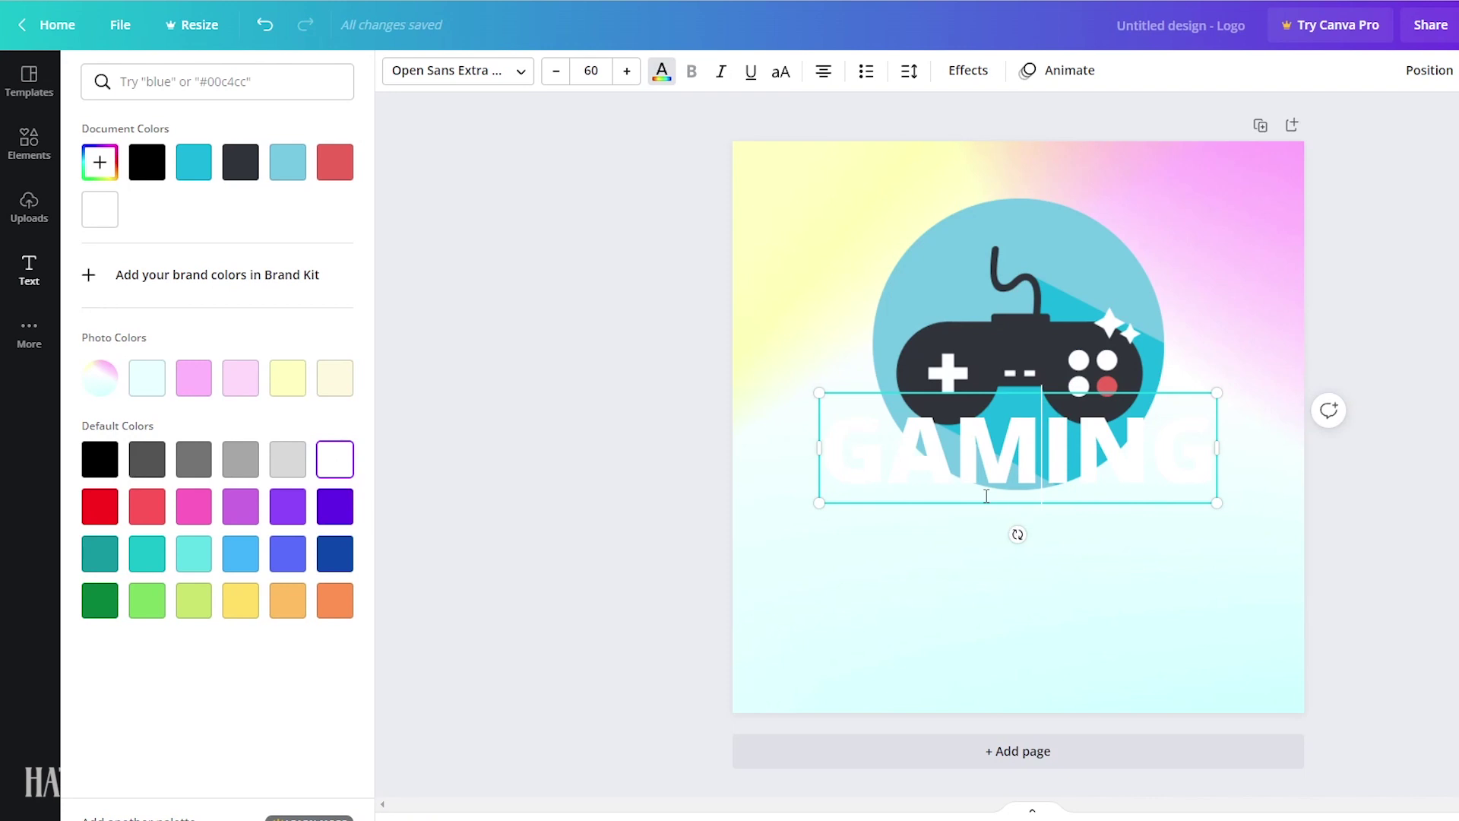
click(946, 75)
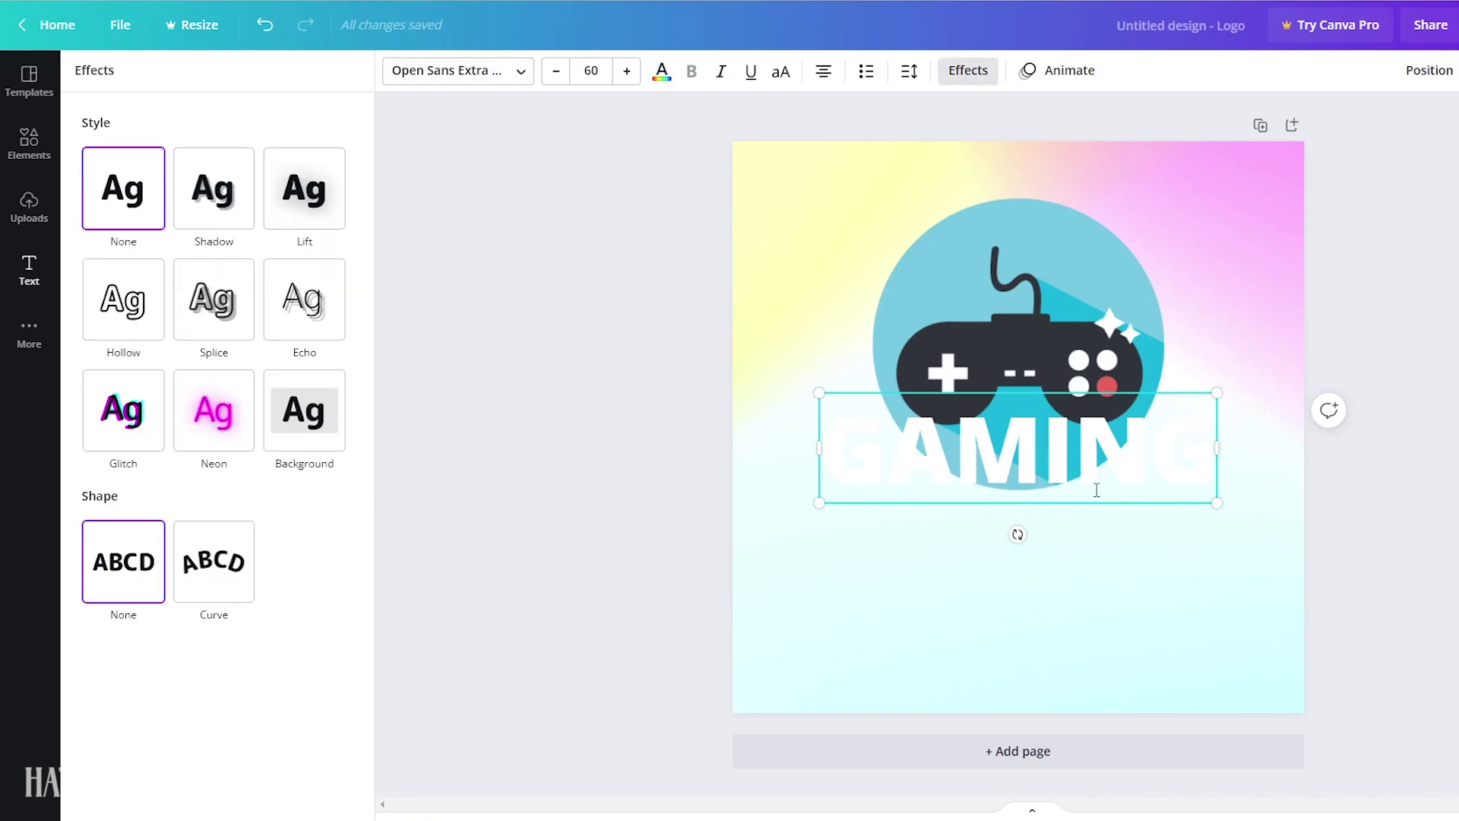
drag(1137, 502, 1141, 643)
Apply the Background text effect to the heading in the controller graphic's darker teal, with transparency 61 and spread 23.
click(299, 435)
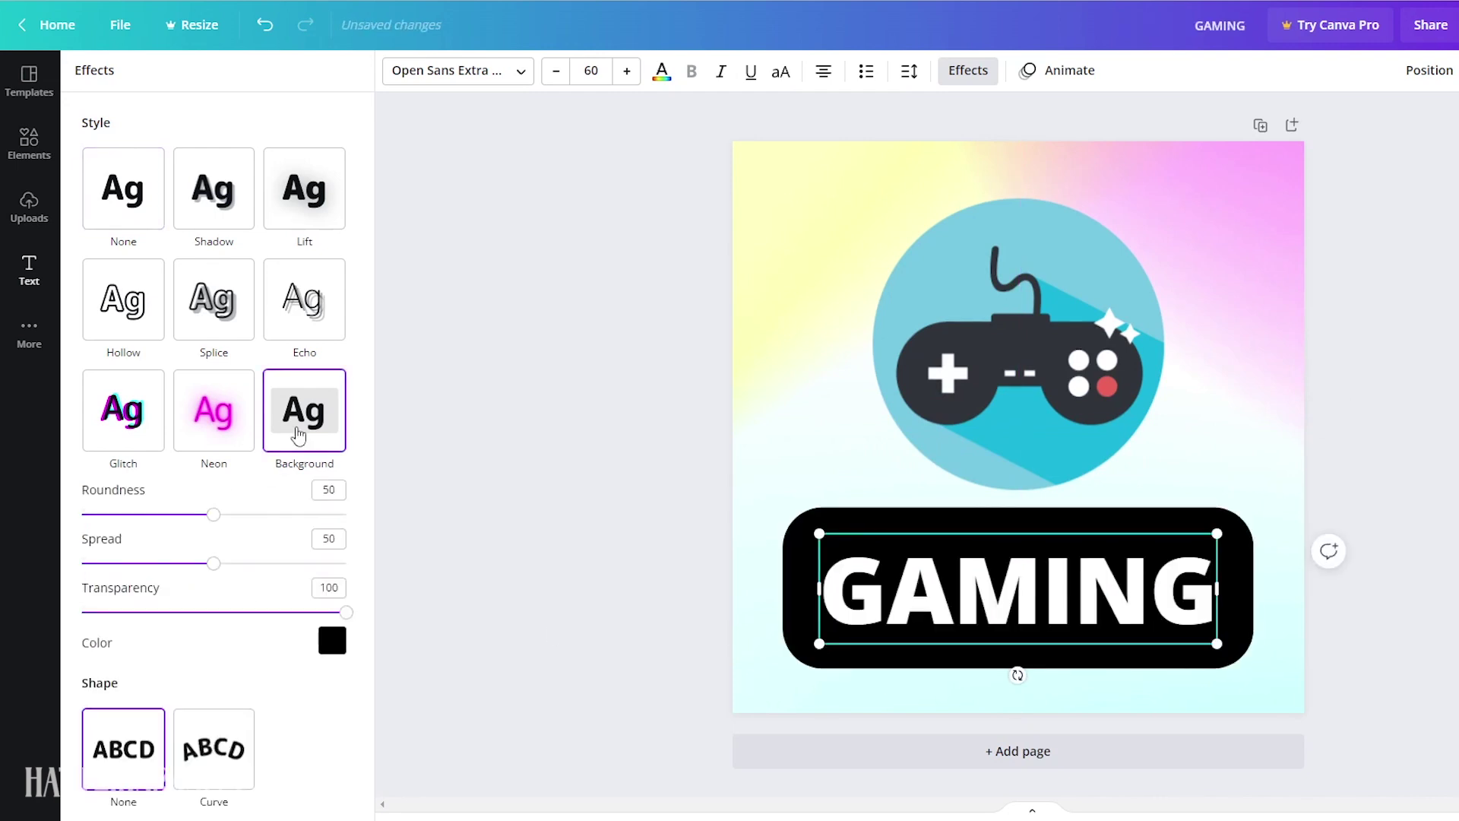
click(331, 643)
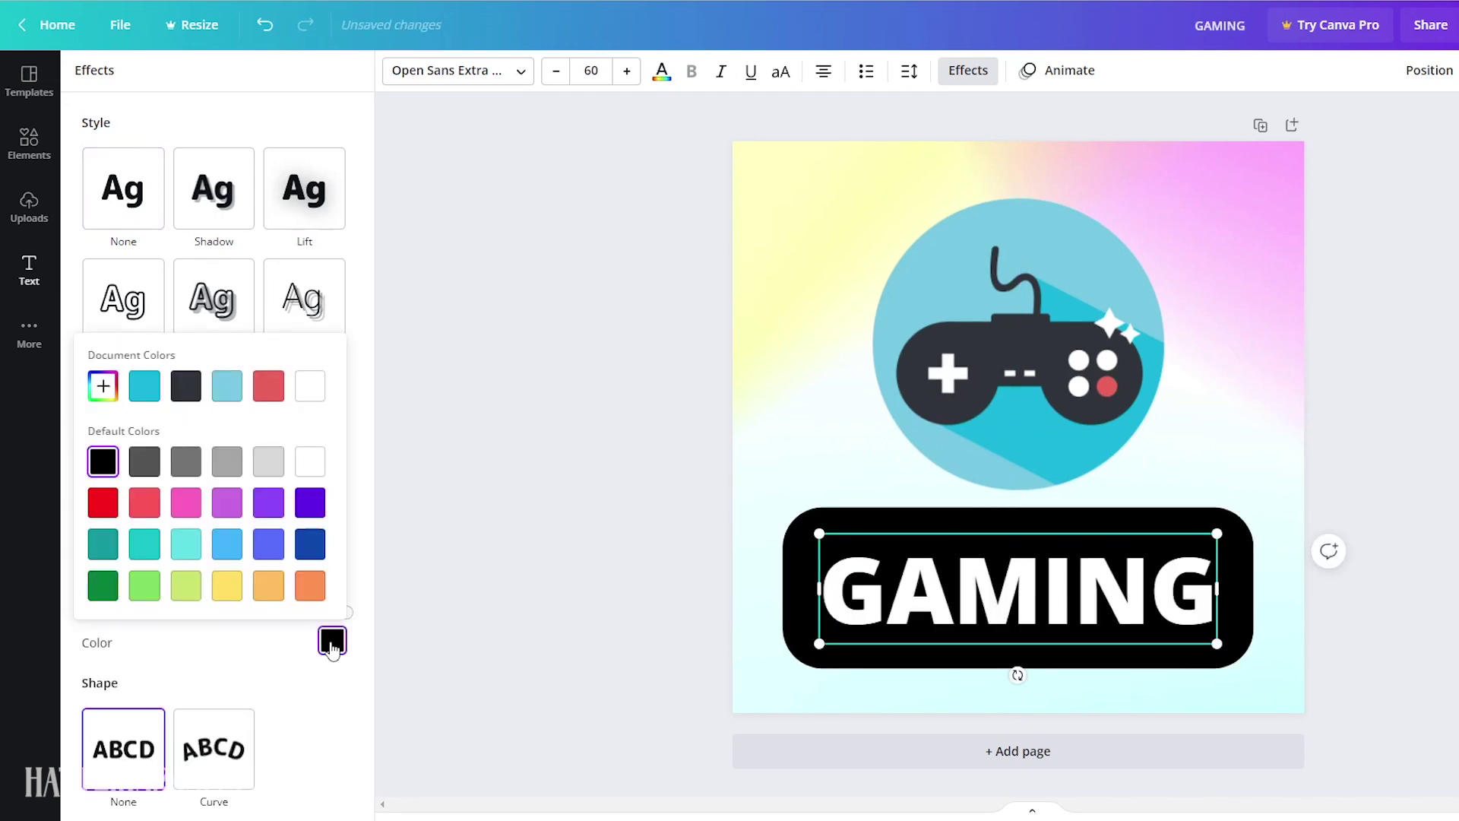
click(146, 388)
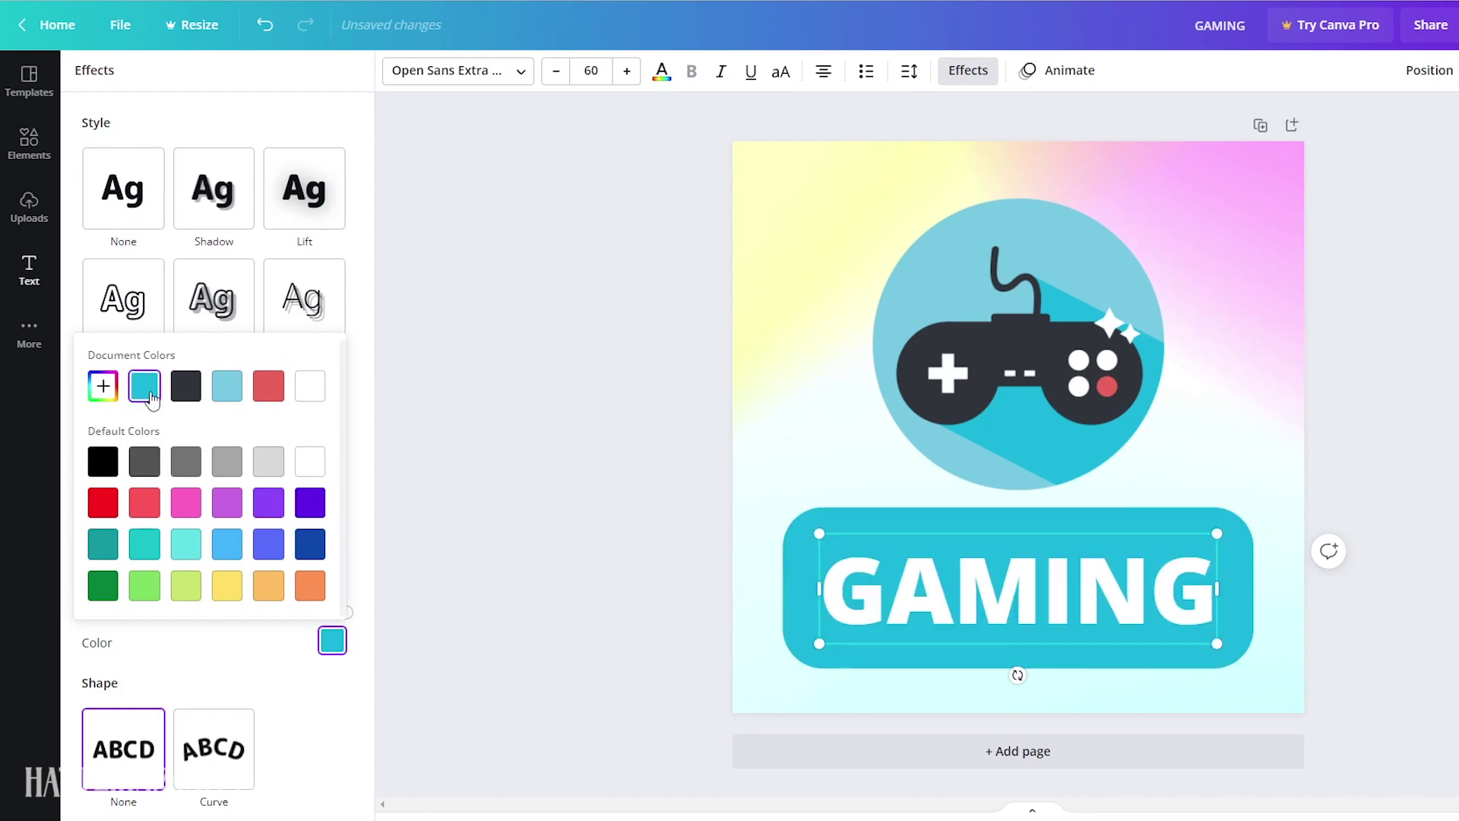
click(228, 658)
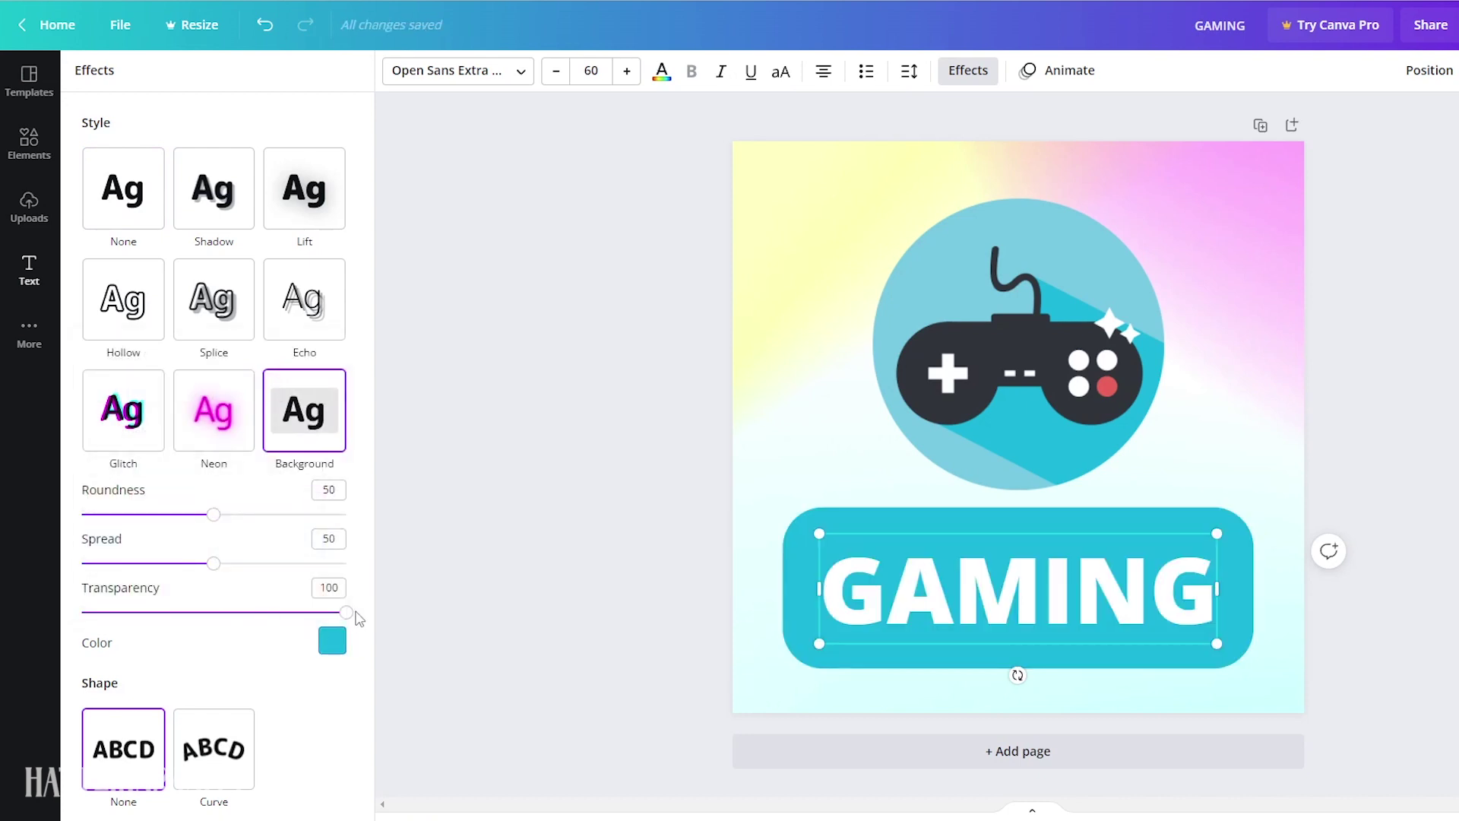
drag(336, 615, 258, 615)
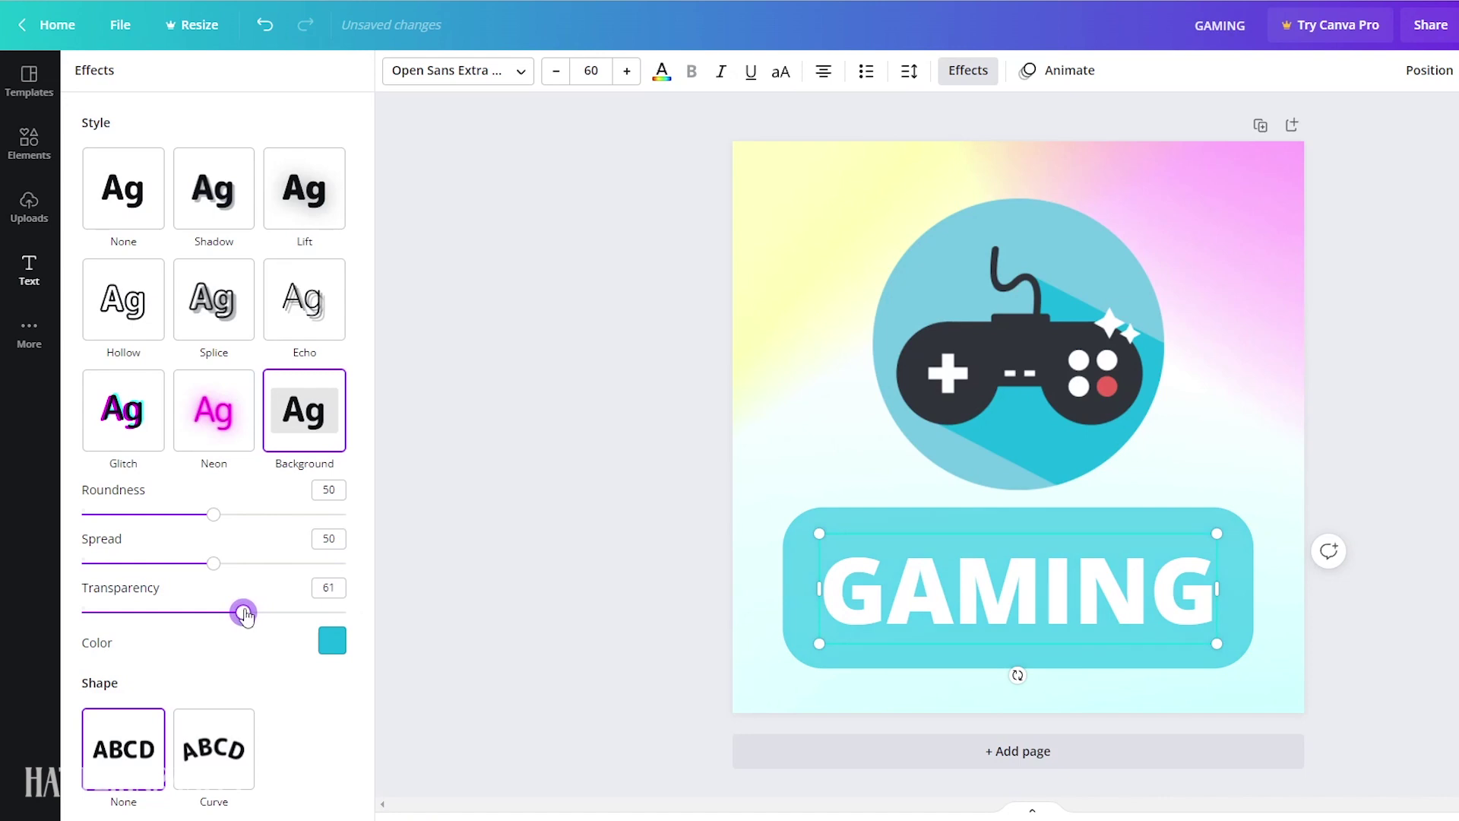
drag(215, 565, 146, 566)
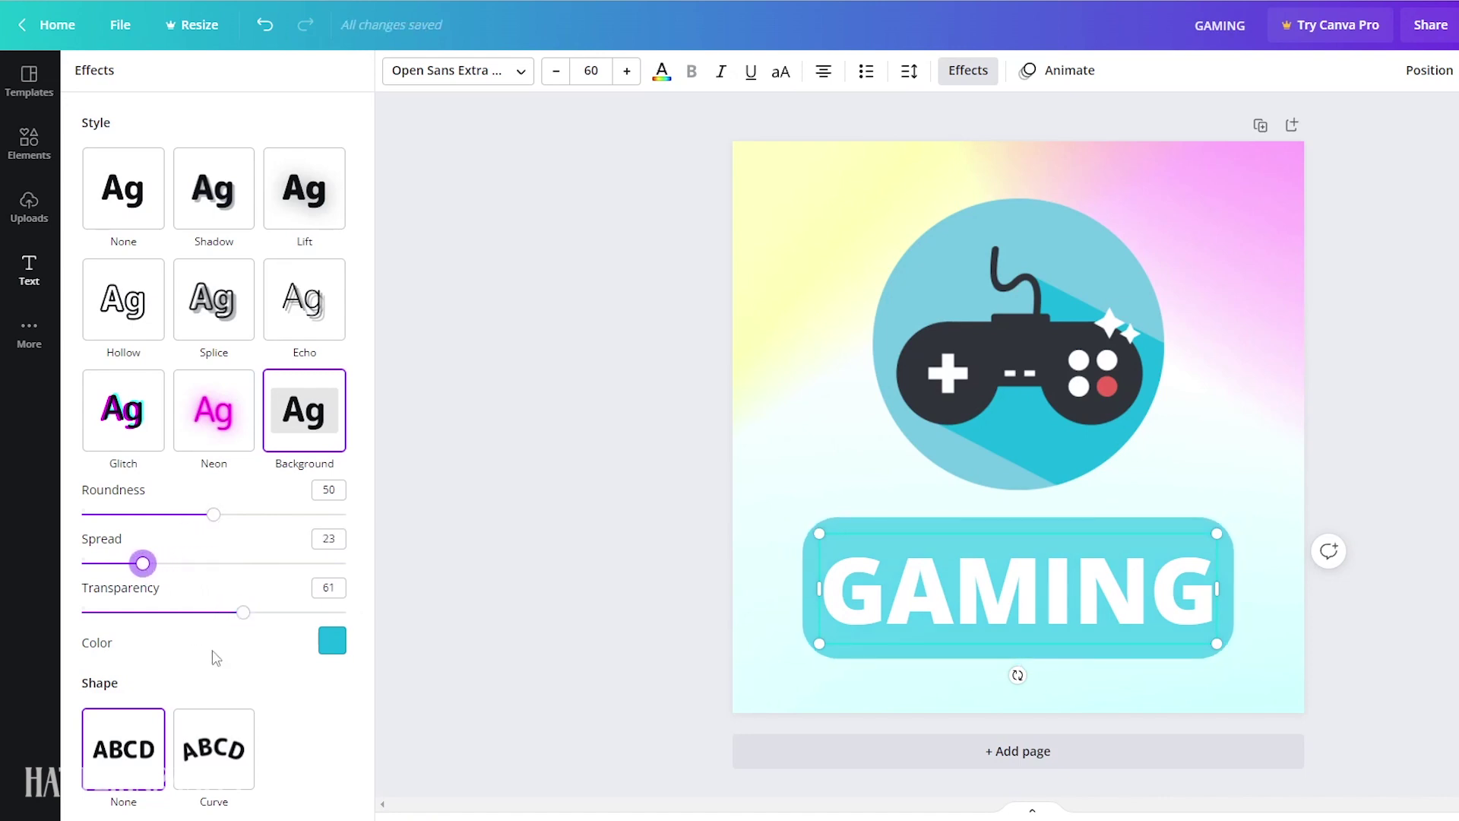
Search the element library for "MAGIC" and look through the results for a decorative graphic.
click(38, 152)
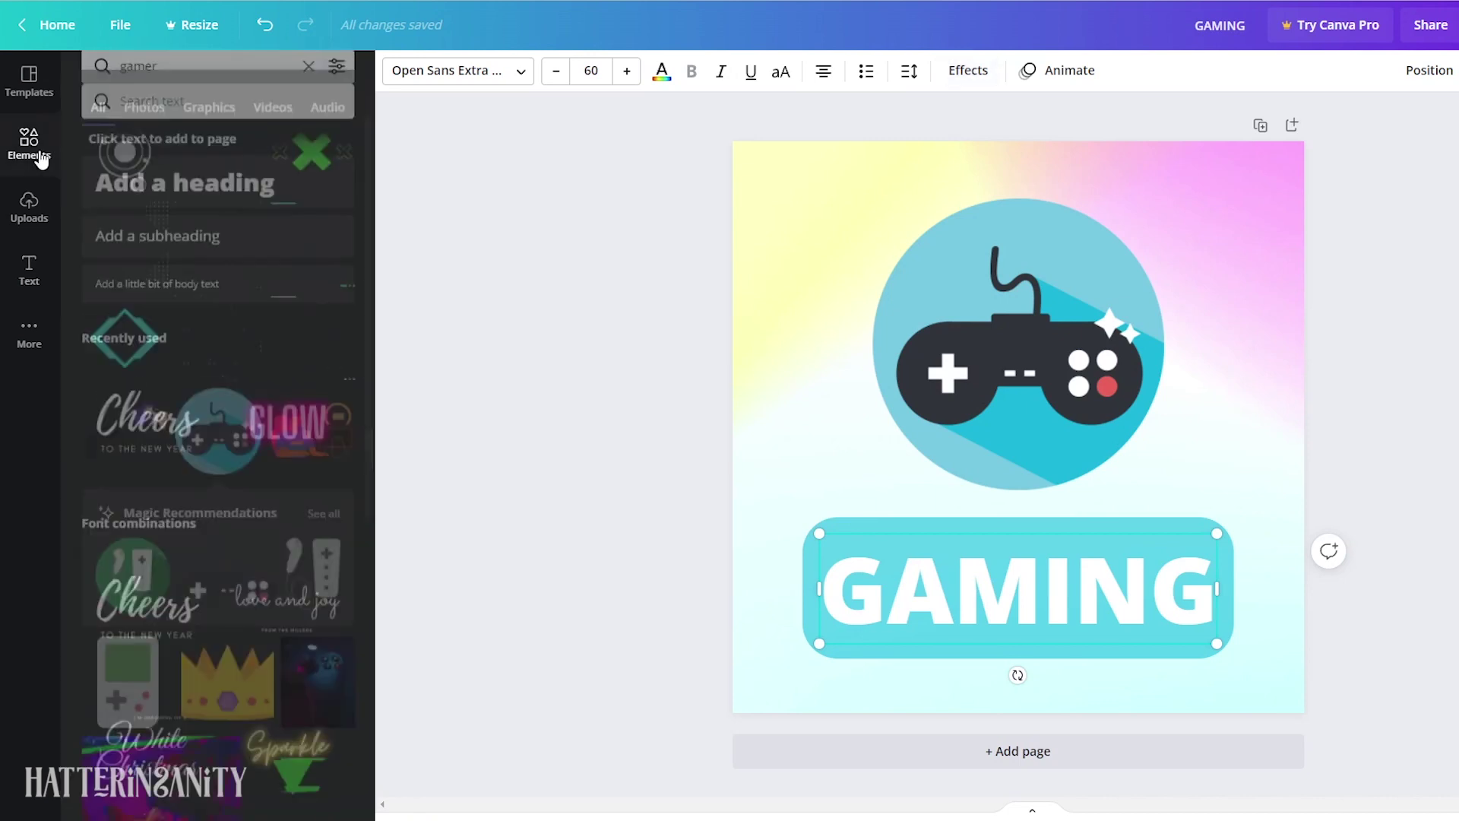
click(96, 87)
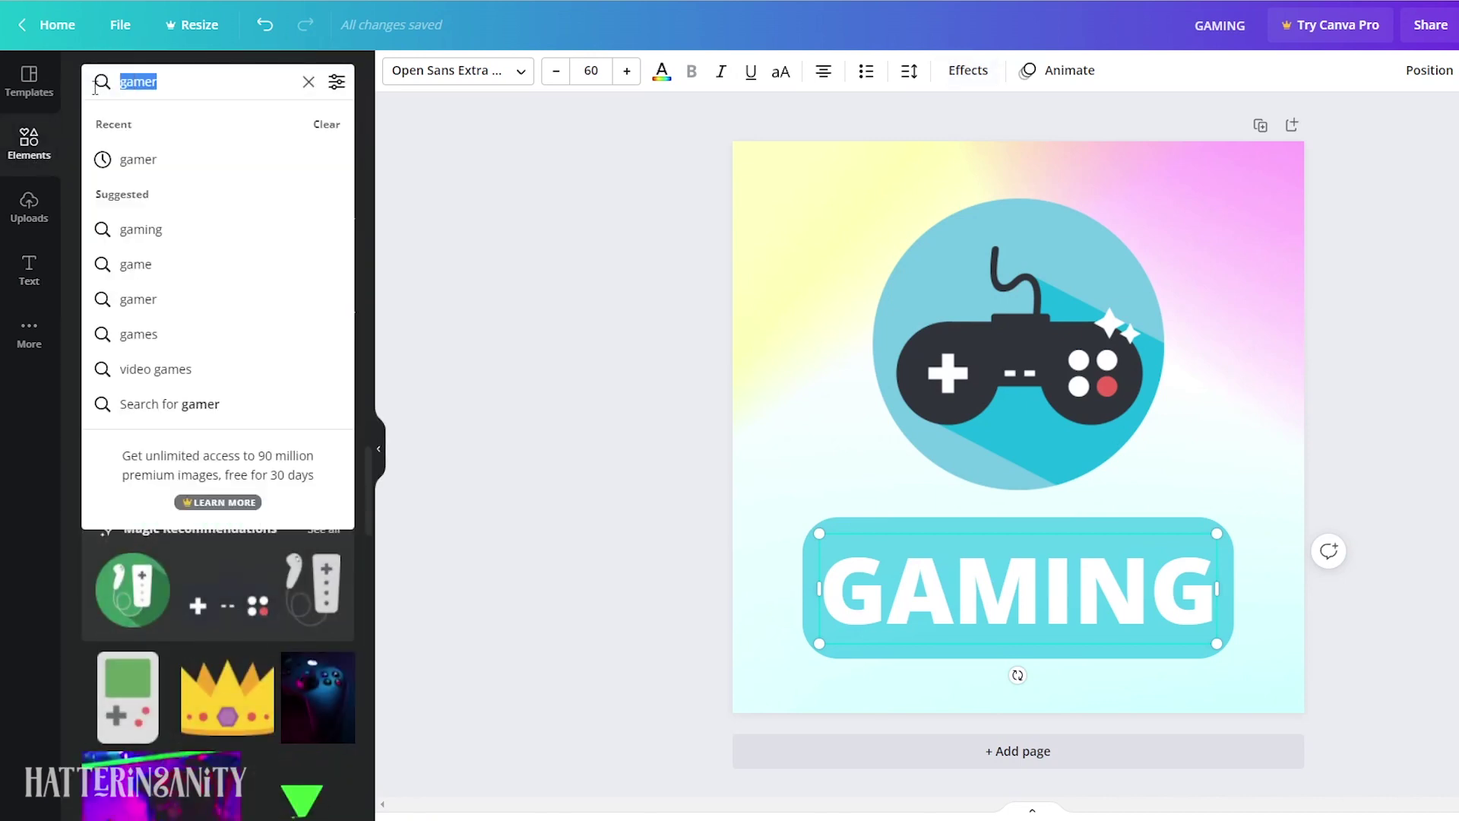
key(Return)
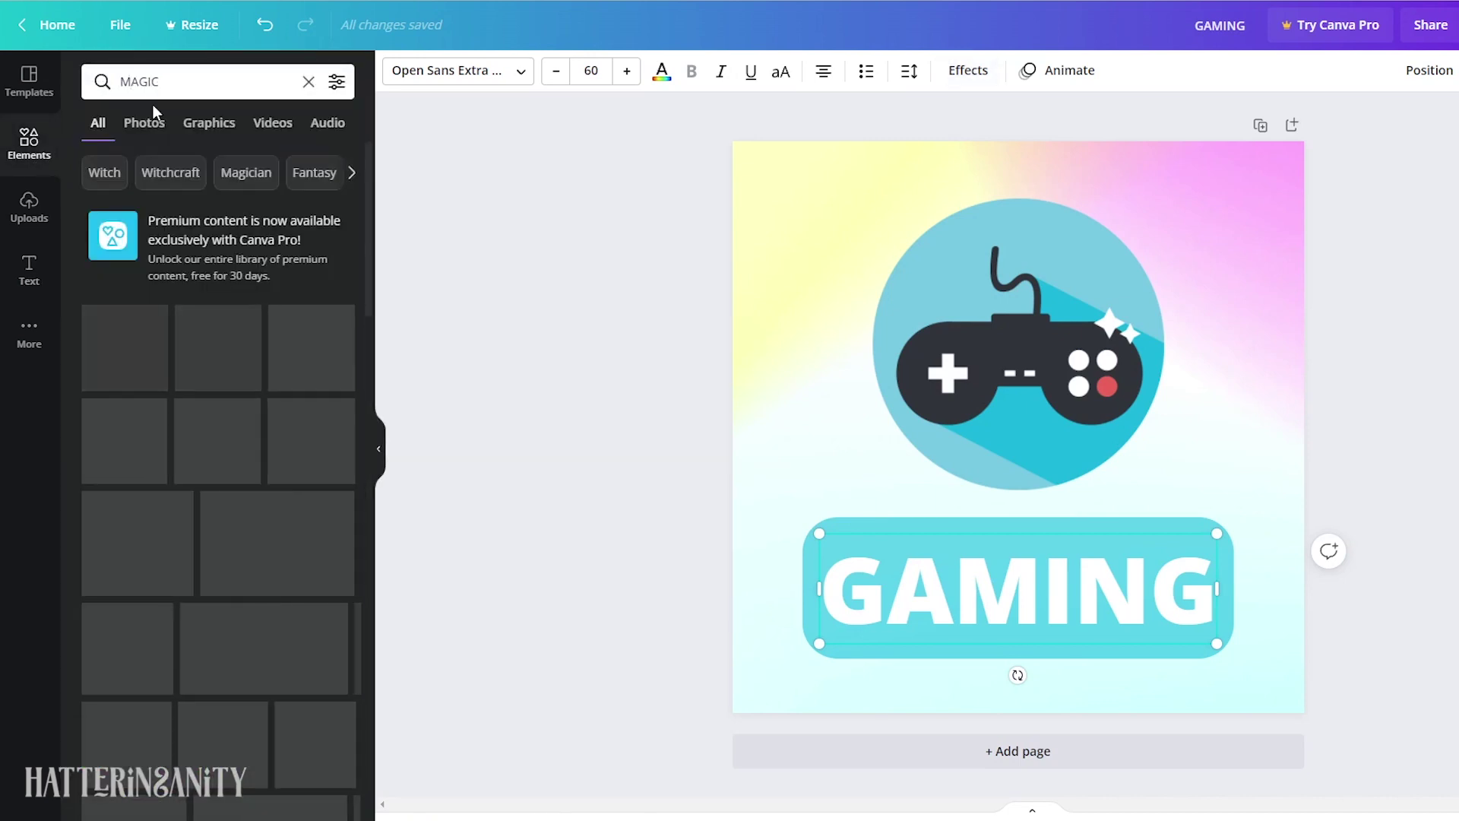
scroll(174, 515, down, 1)
scroll(174, 515, down, 6)
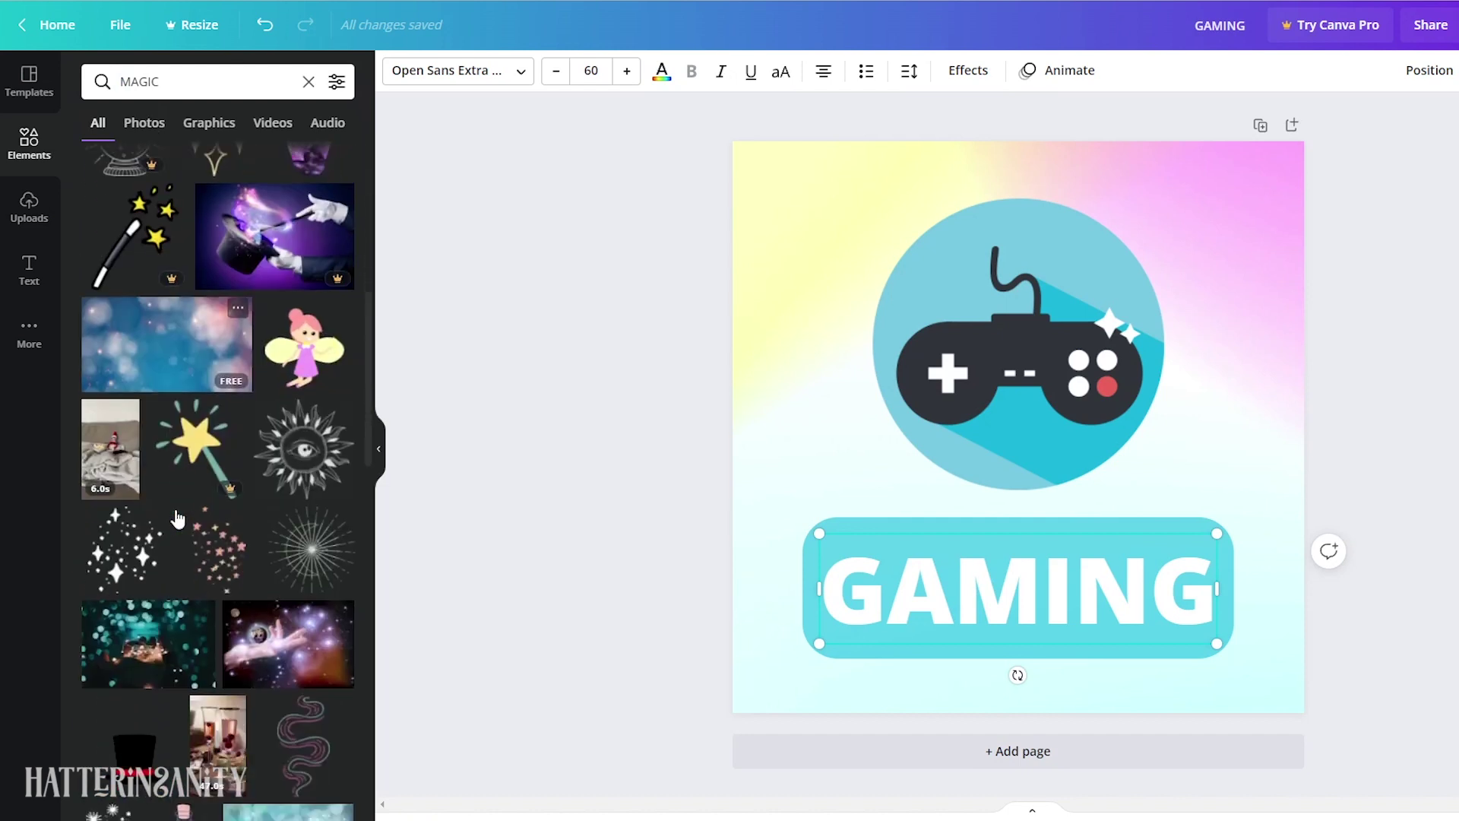
Search the element library for "swirl" and look through the results for a decoration matching the controller graphic.
click(171, 83)
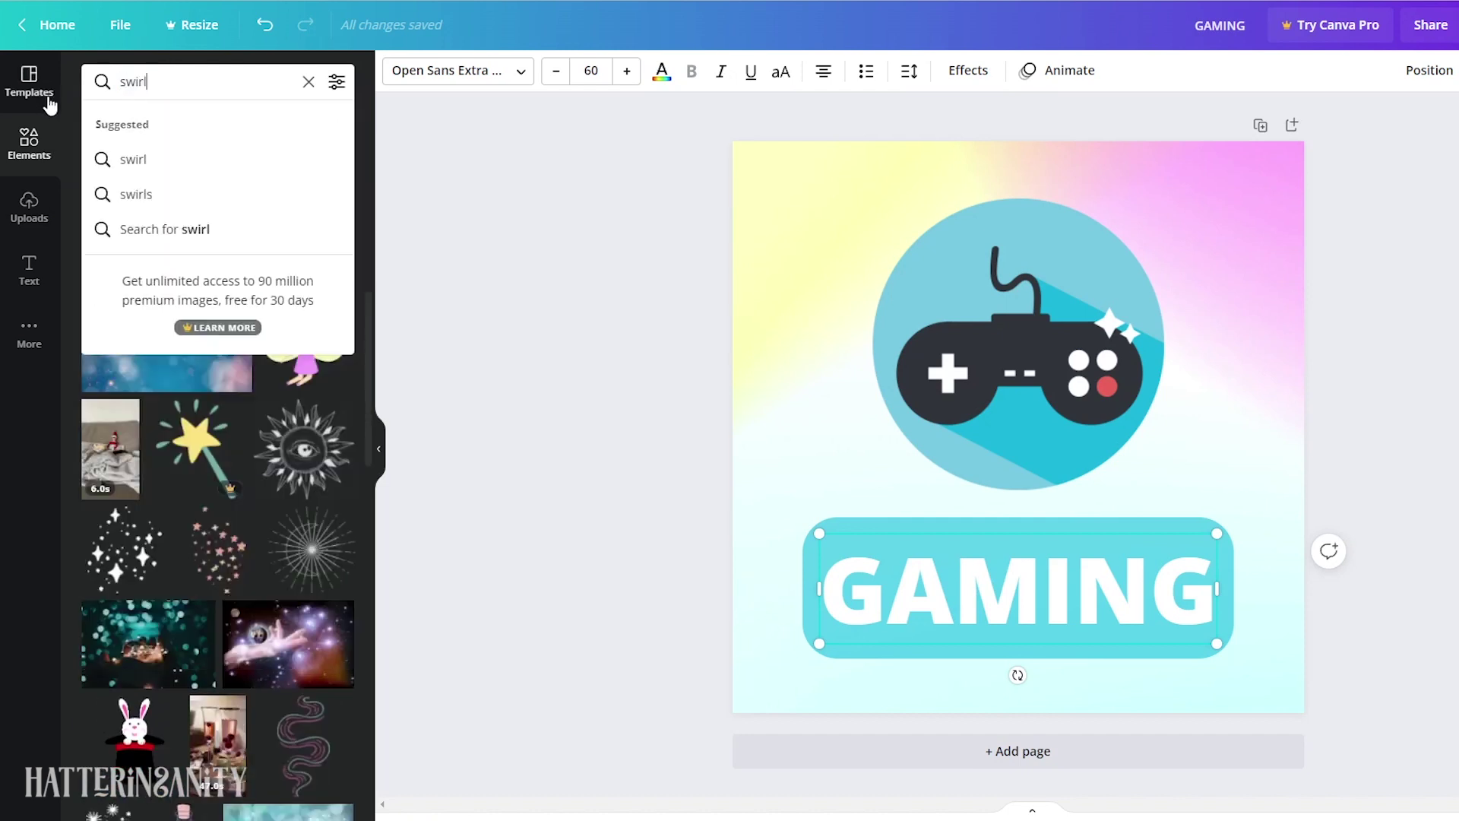
key(Return)
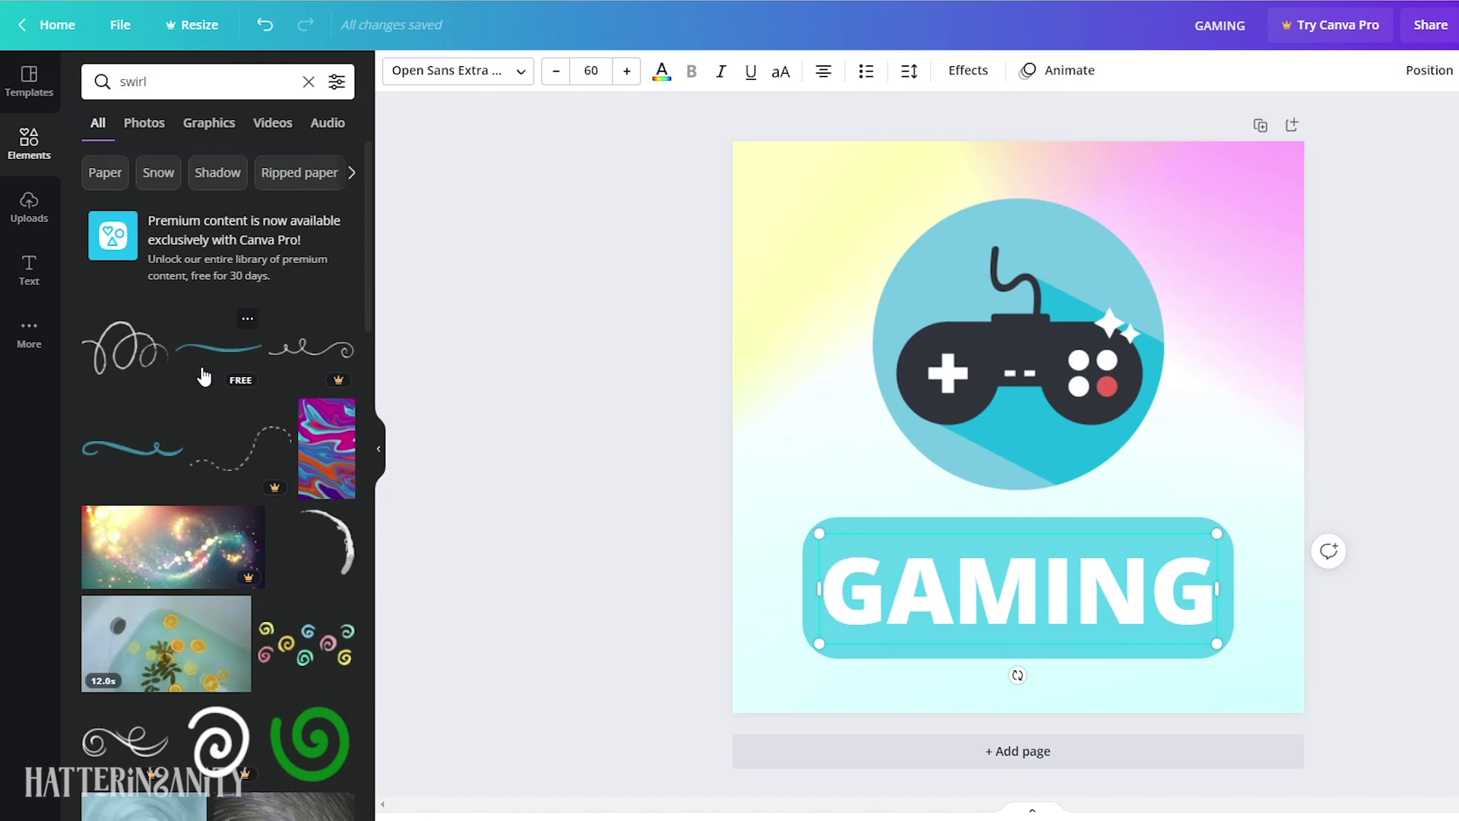
scroll(254, 473, down, 4)
scroll(251, 467, down, 10)
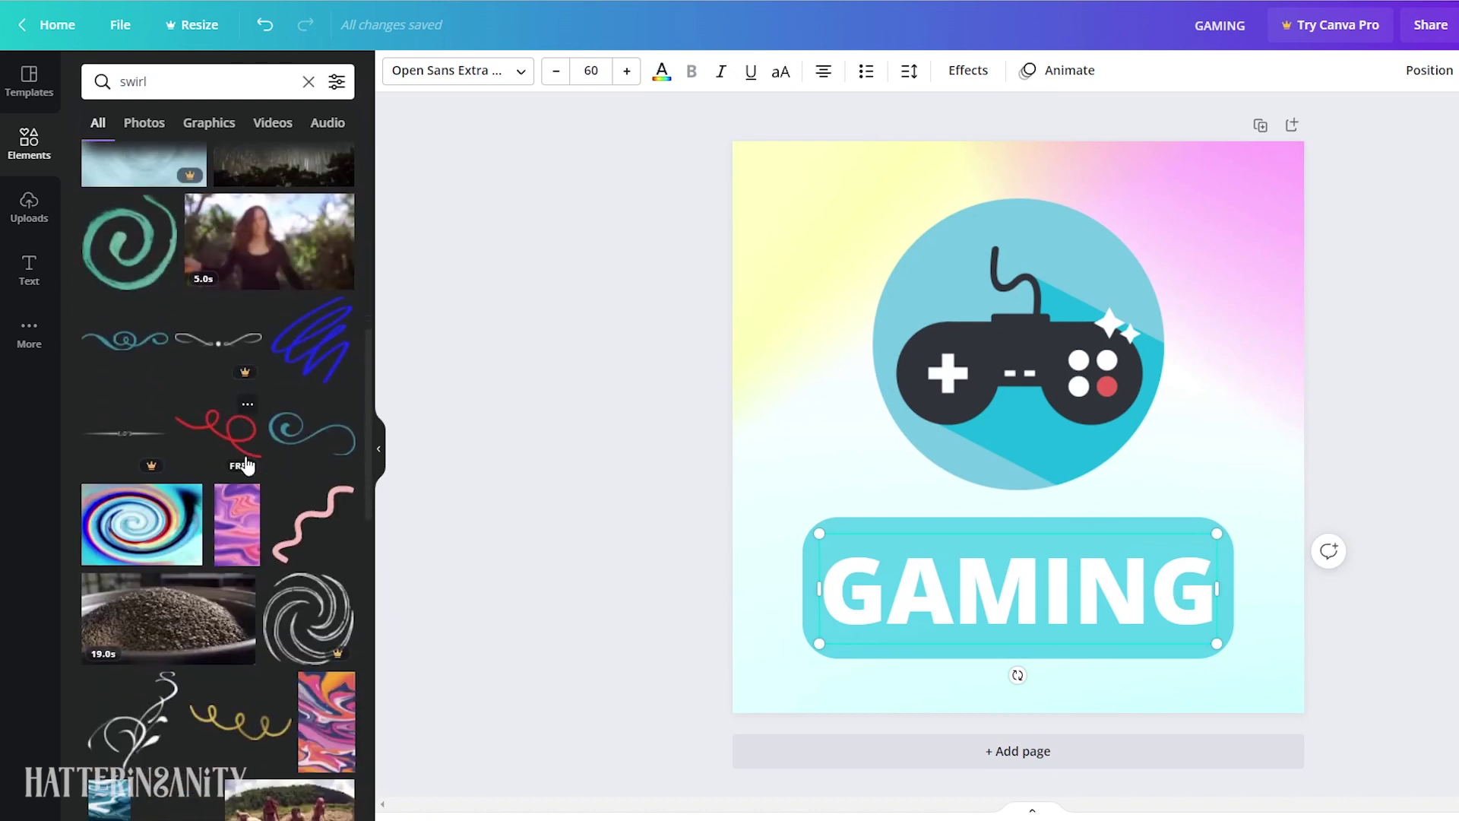
scroll(180, 318, down, 7)
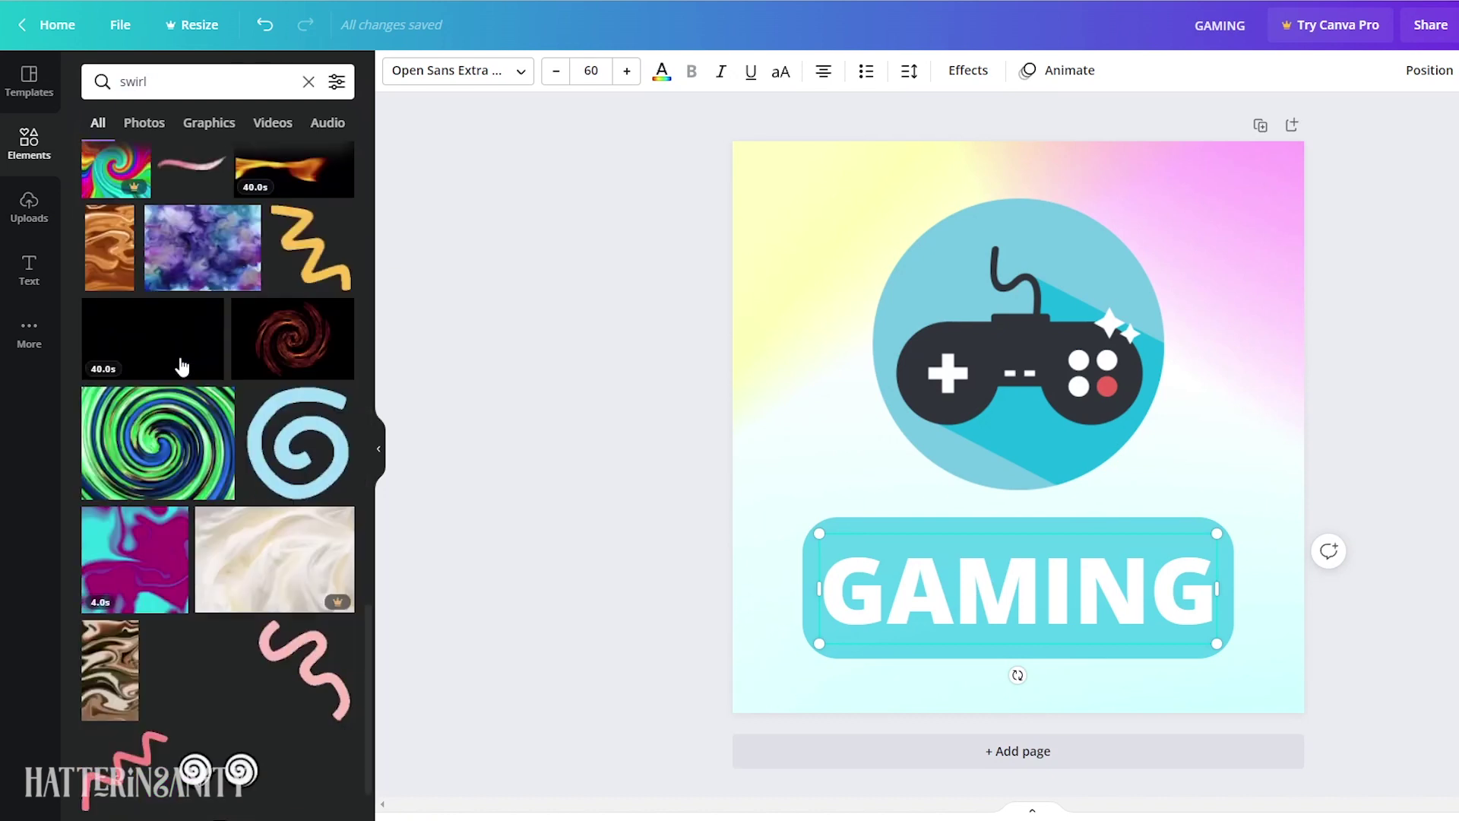
Narrow the element search to "blue swirl" and examine the results for a suitable decorative swirl.
click(129, 81)
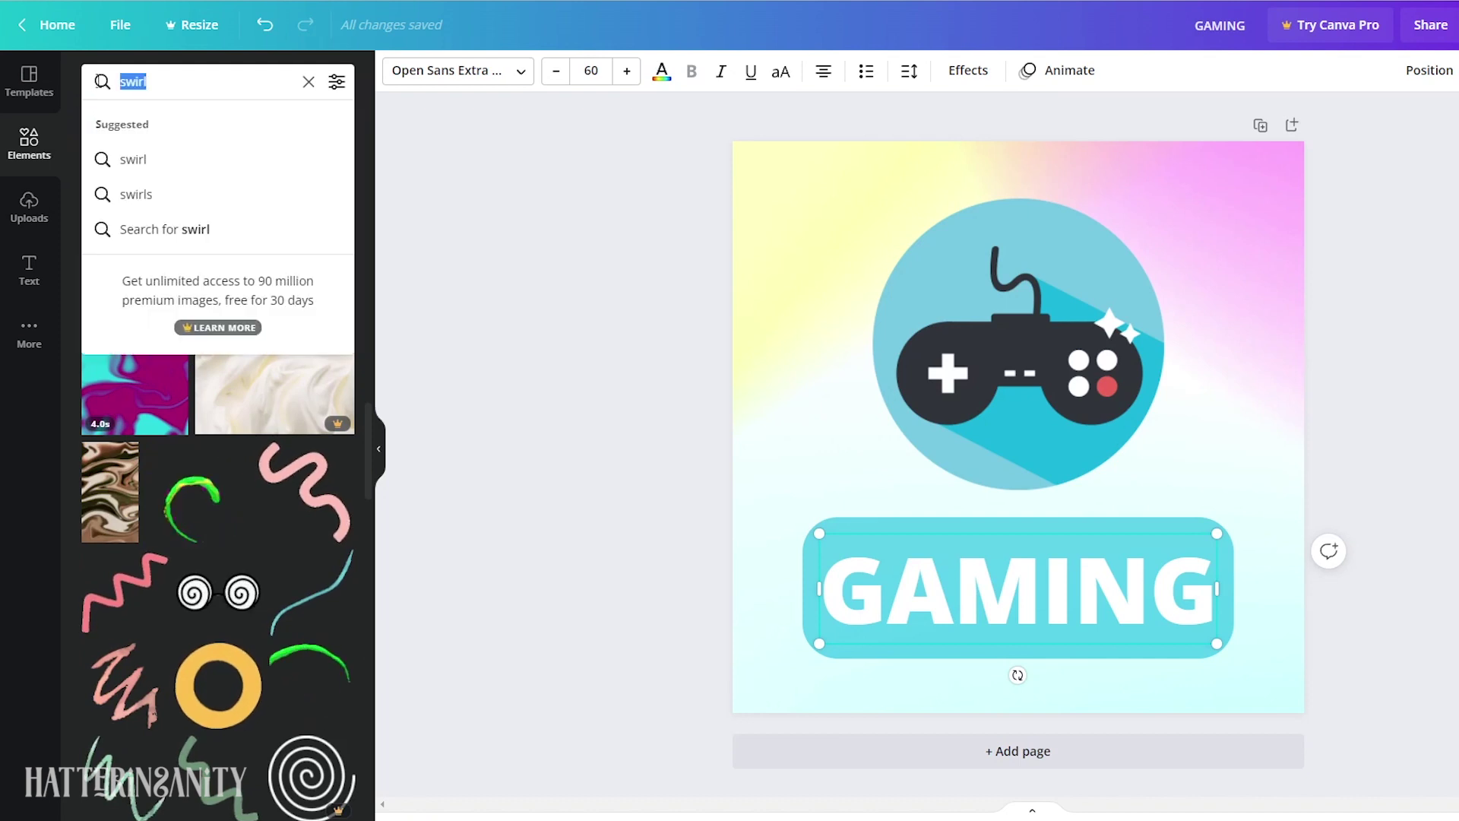
text(blue swirl)
key(Return)
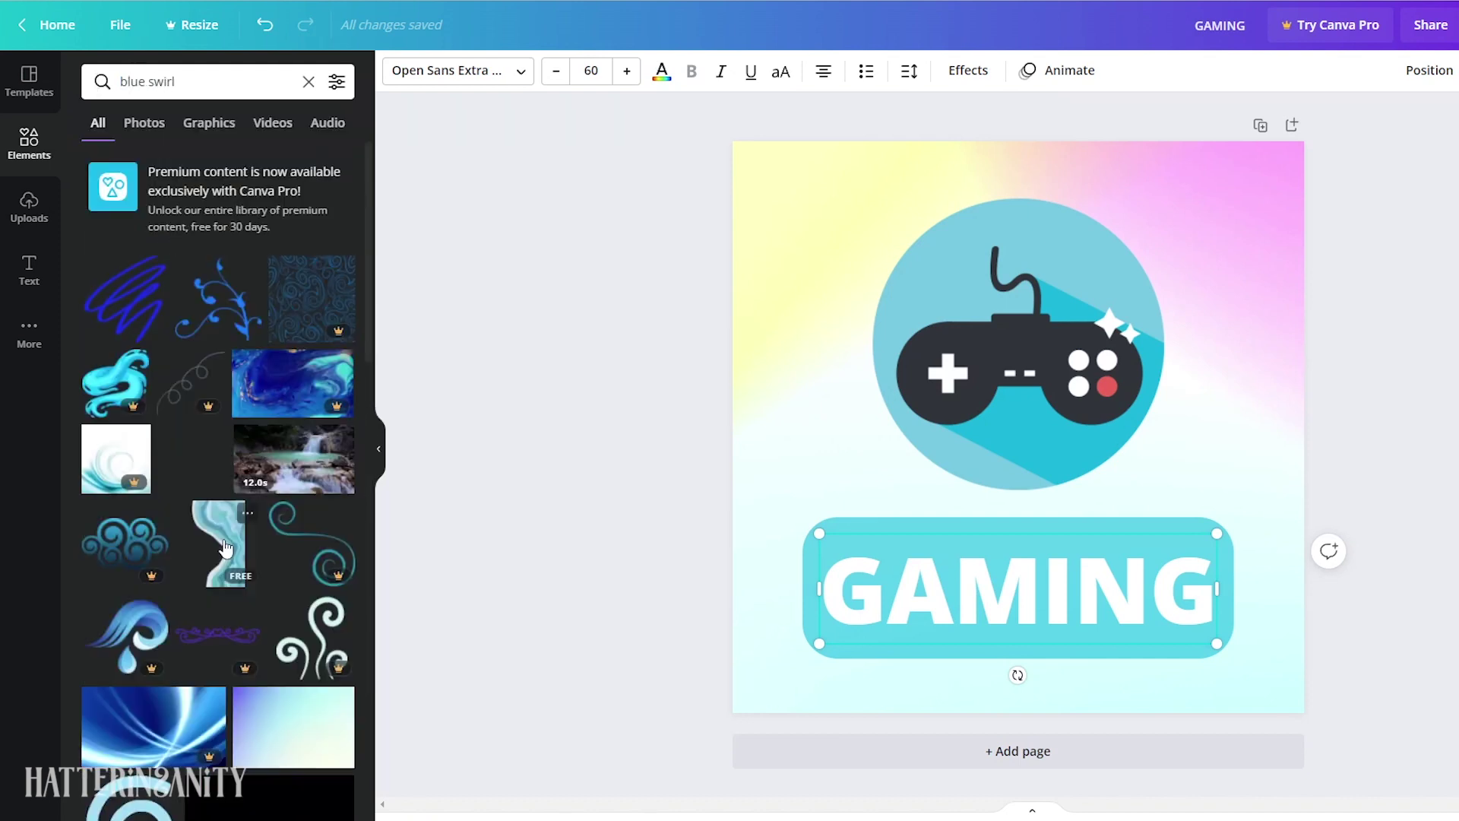
scroll(243, 523, down, 15)
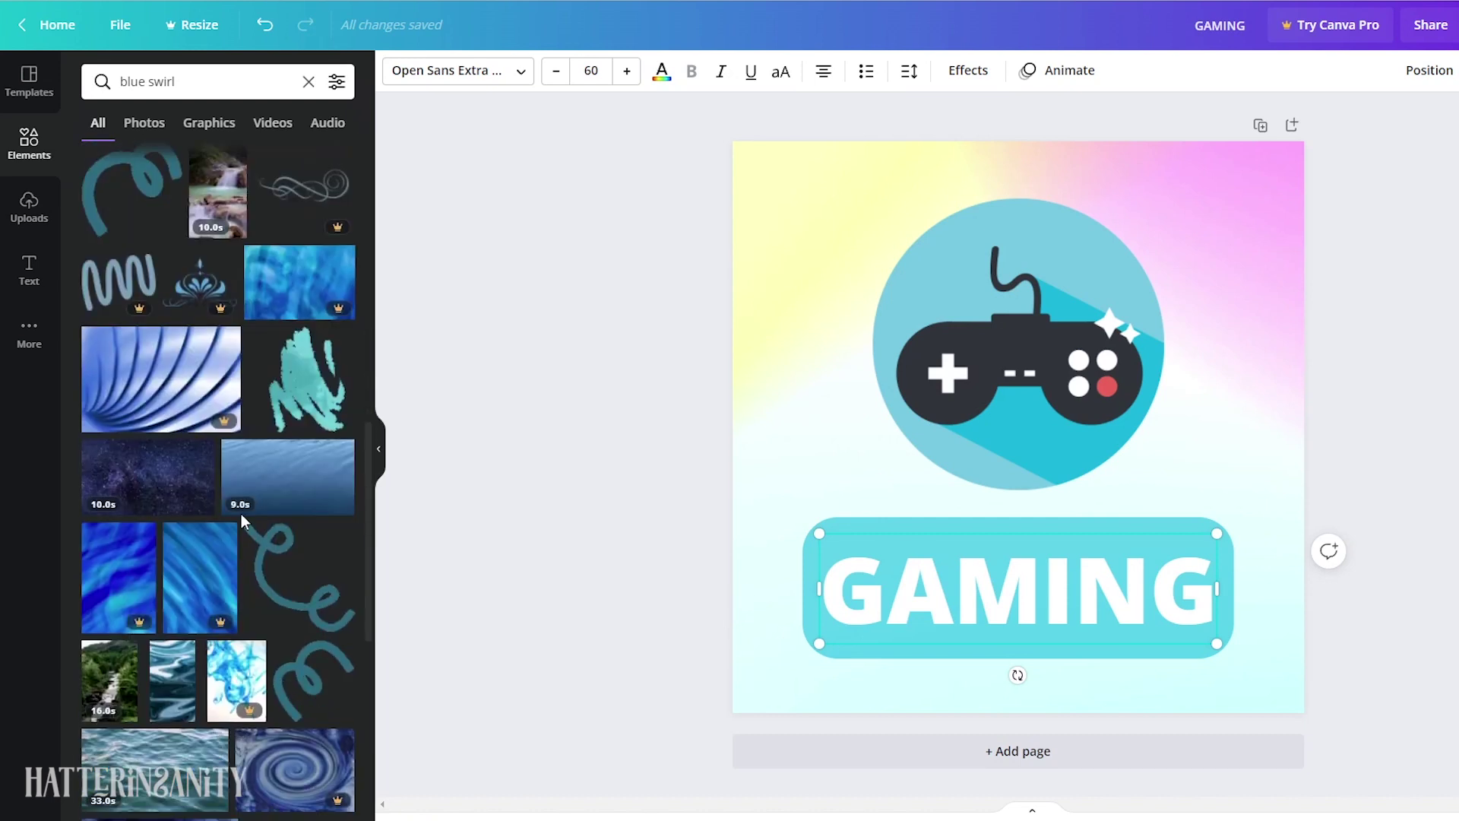
scroll(237, 536, down, 3)
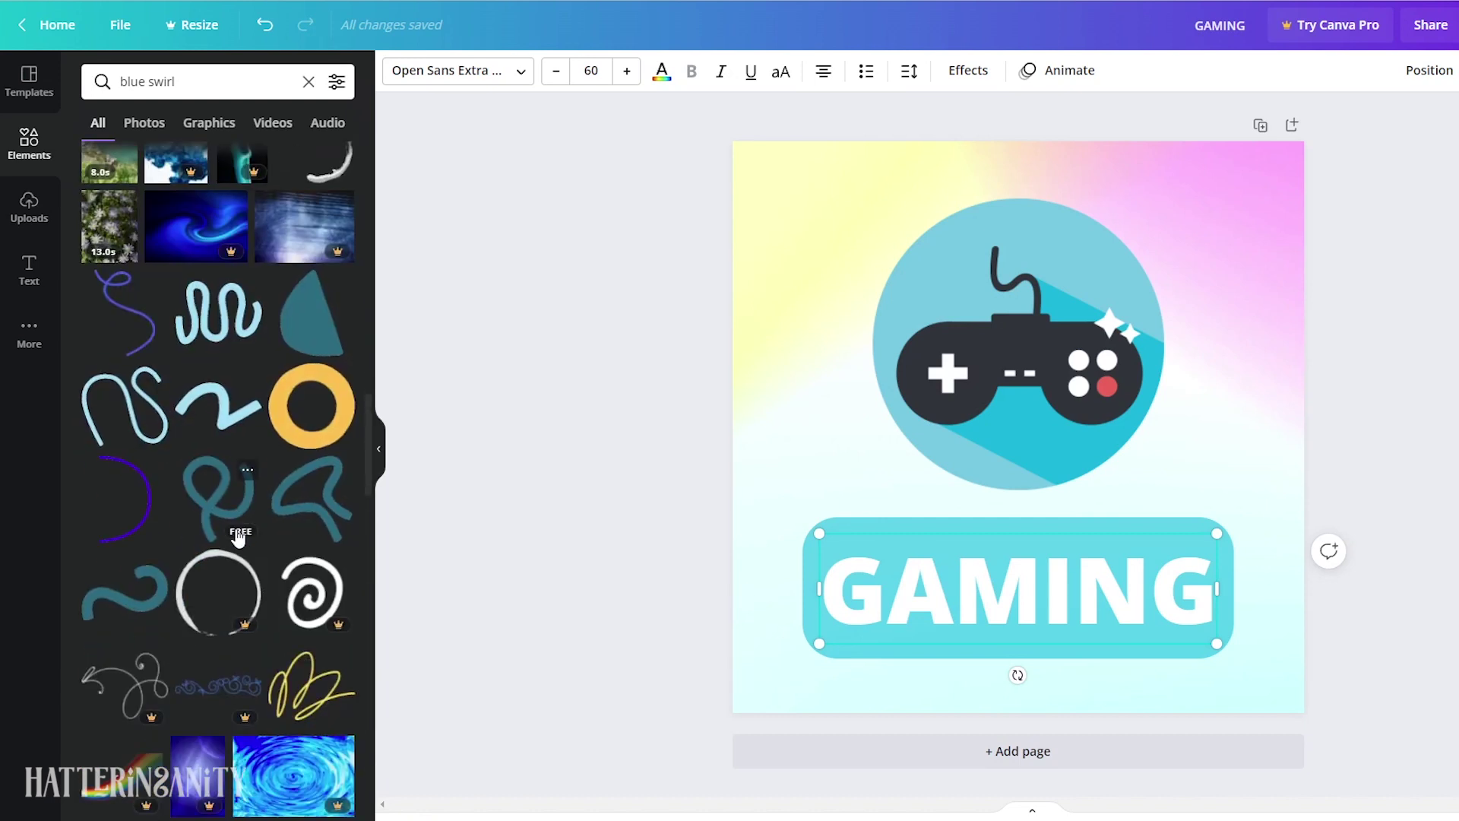
scroll(238, 537, down, 12)
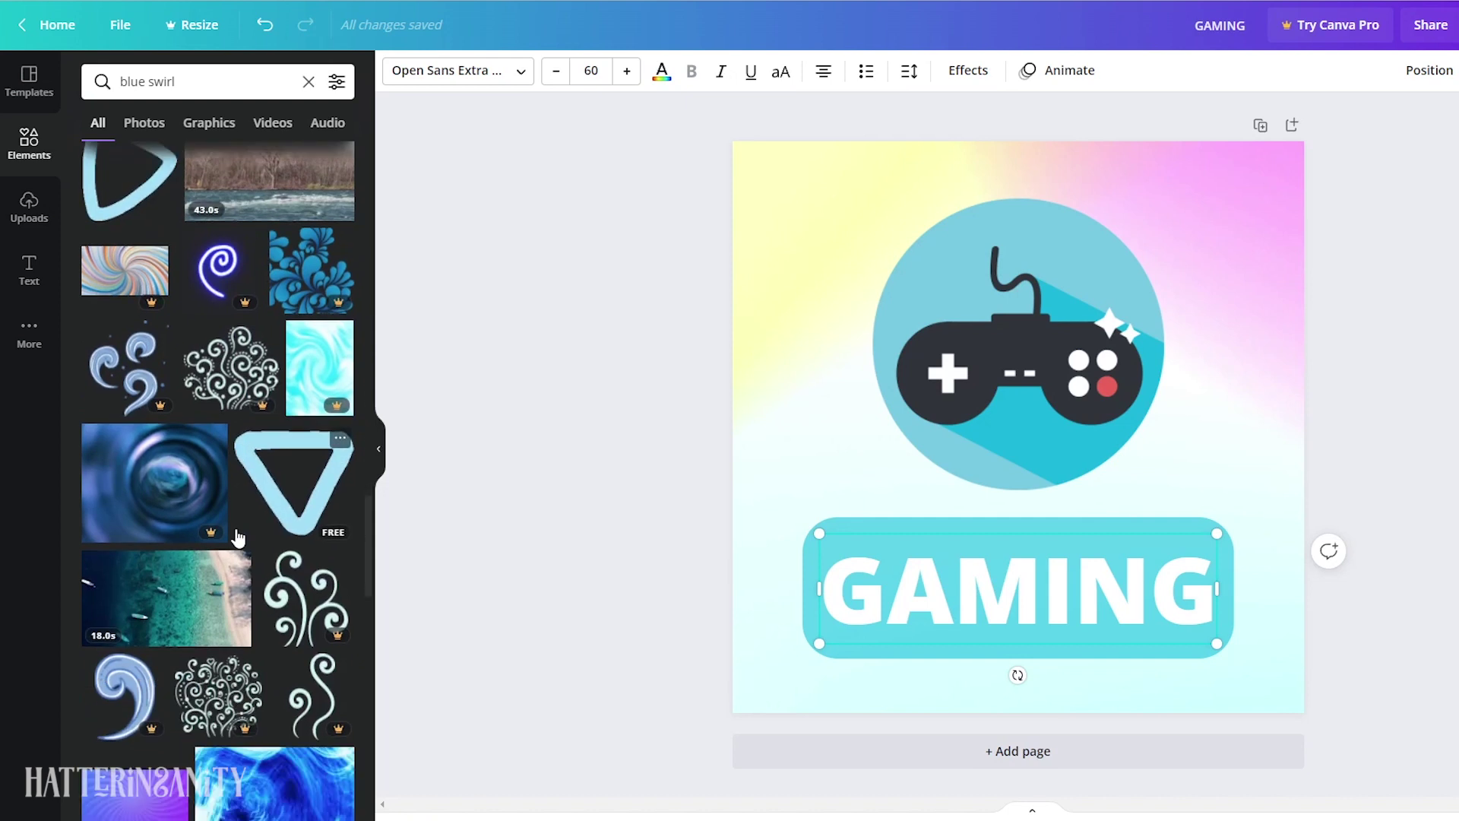
scroll(238, 536, down, 6)
Search the element library for "animated" and look through the results for an animated line sticker.
drag(202, 89, 131, 81)
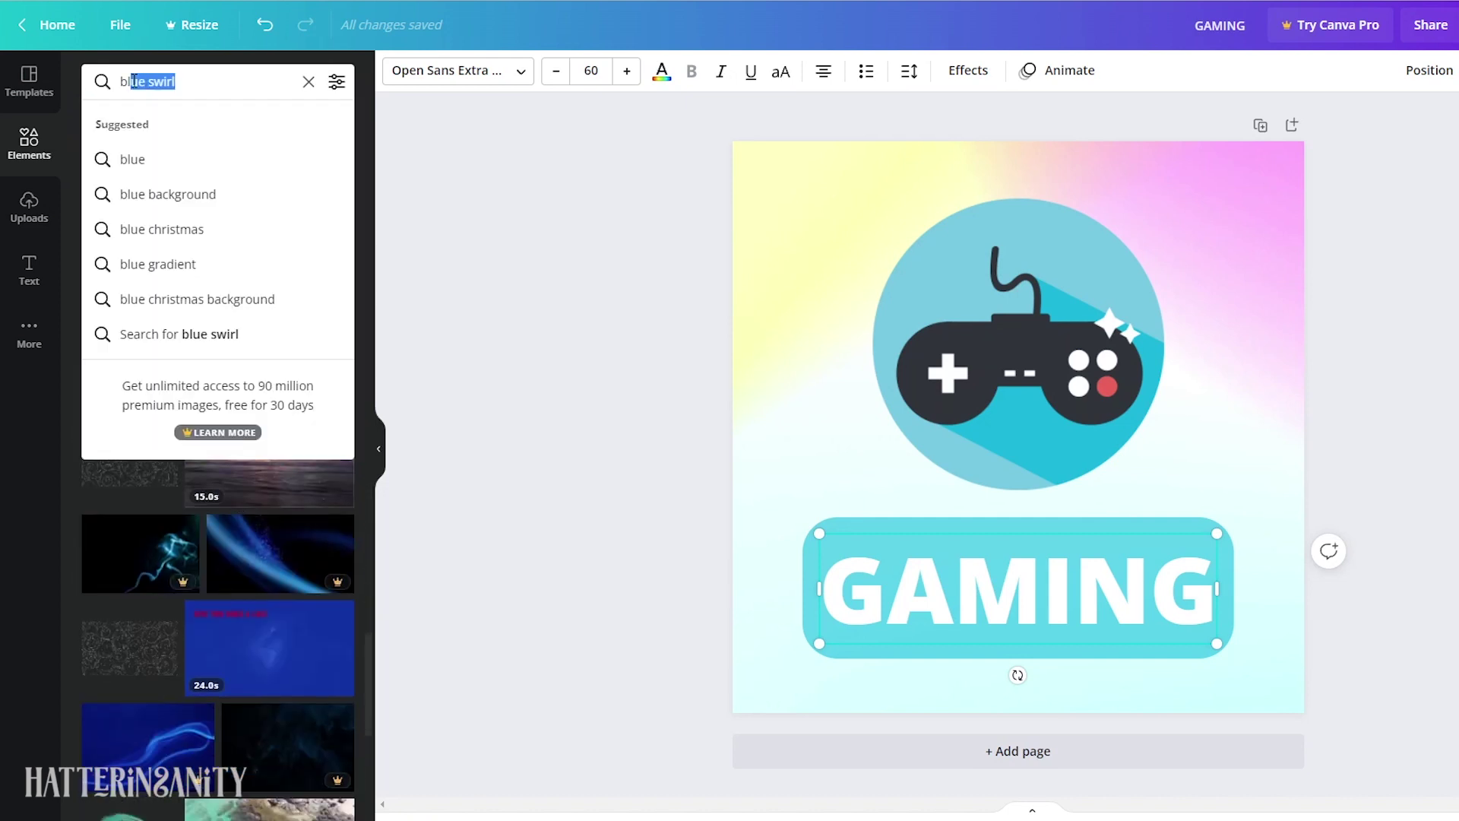
key(BackSpace)
key(BackSpace)
key(BackSpace)
text(anima)
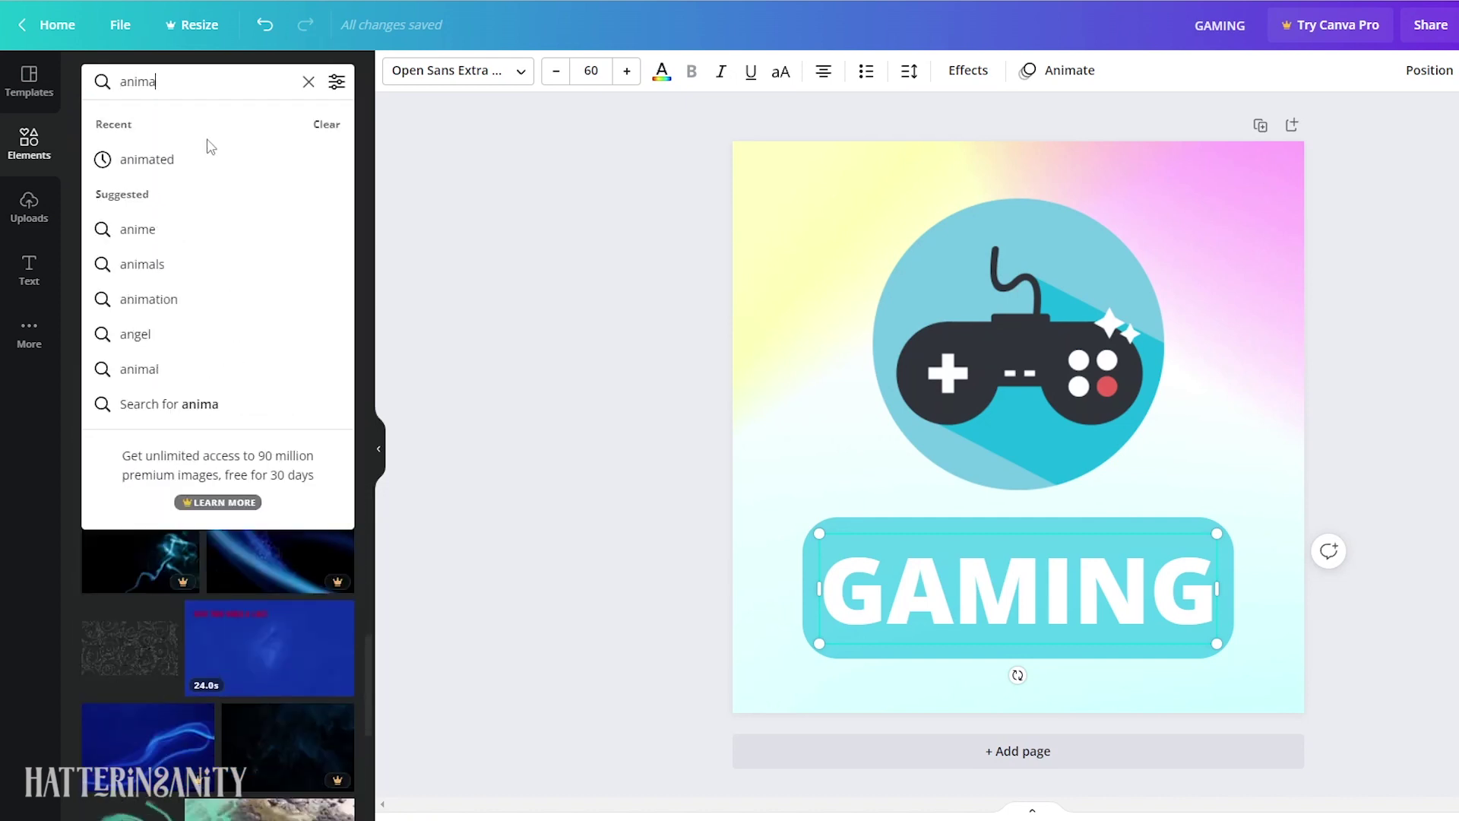
text(ted)
key(Return)
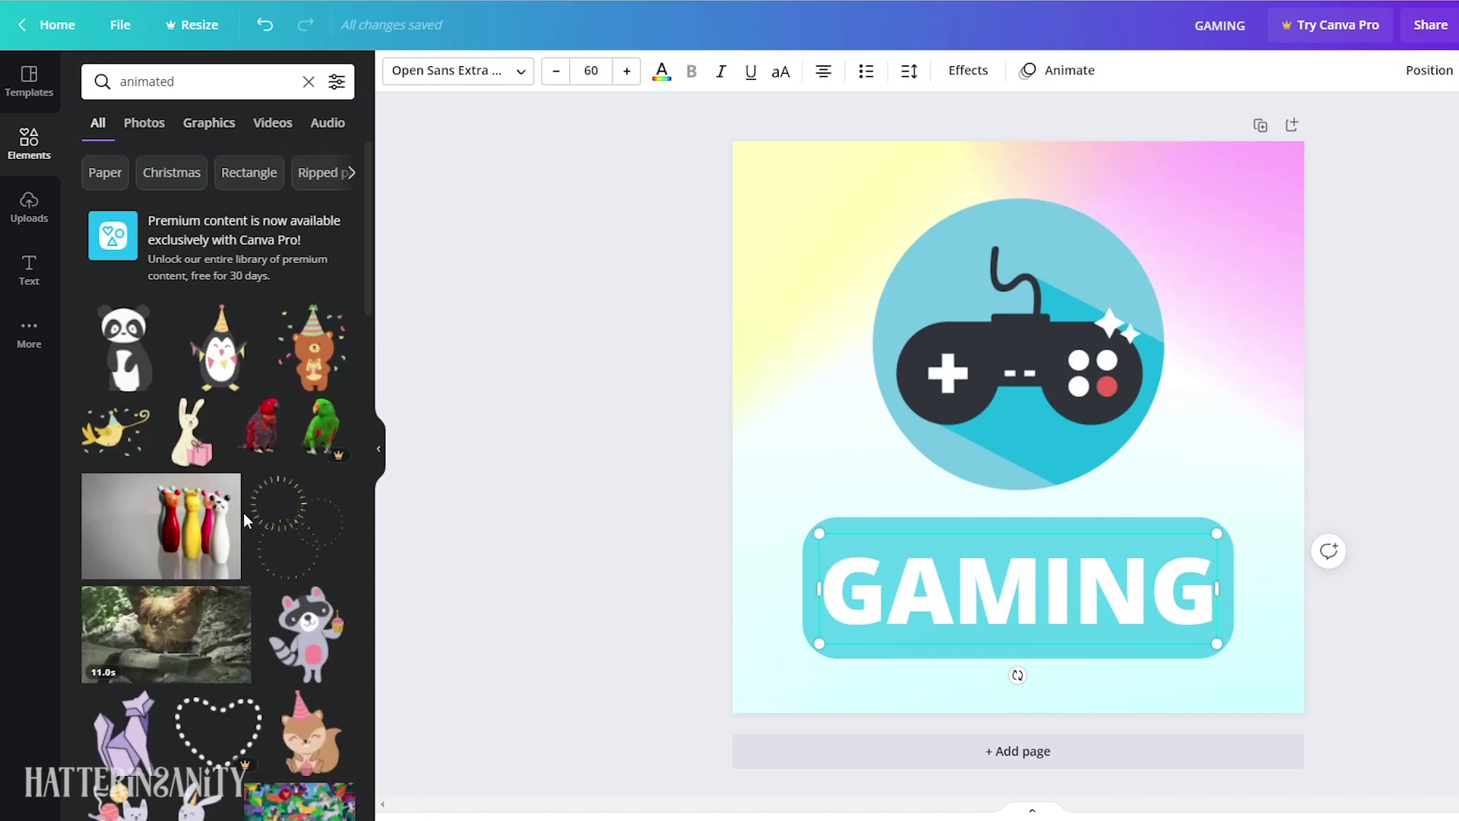
scroll(243, 512, down, 2)
scroll(244, 512, down, 10)
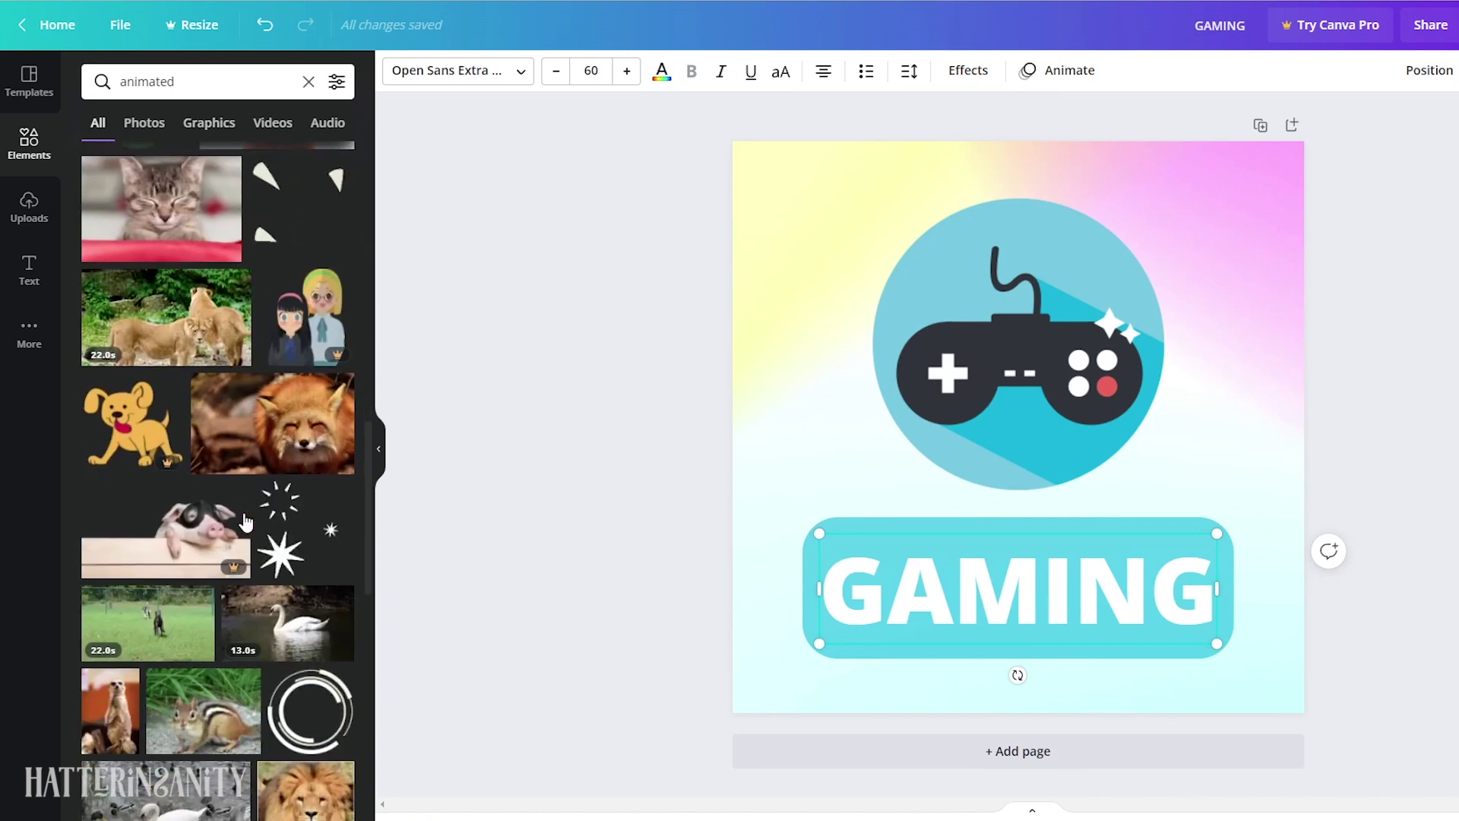
scroll(243, 521, down, 15)
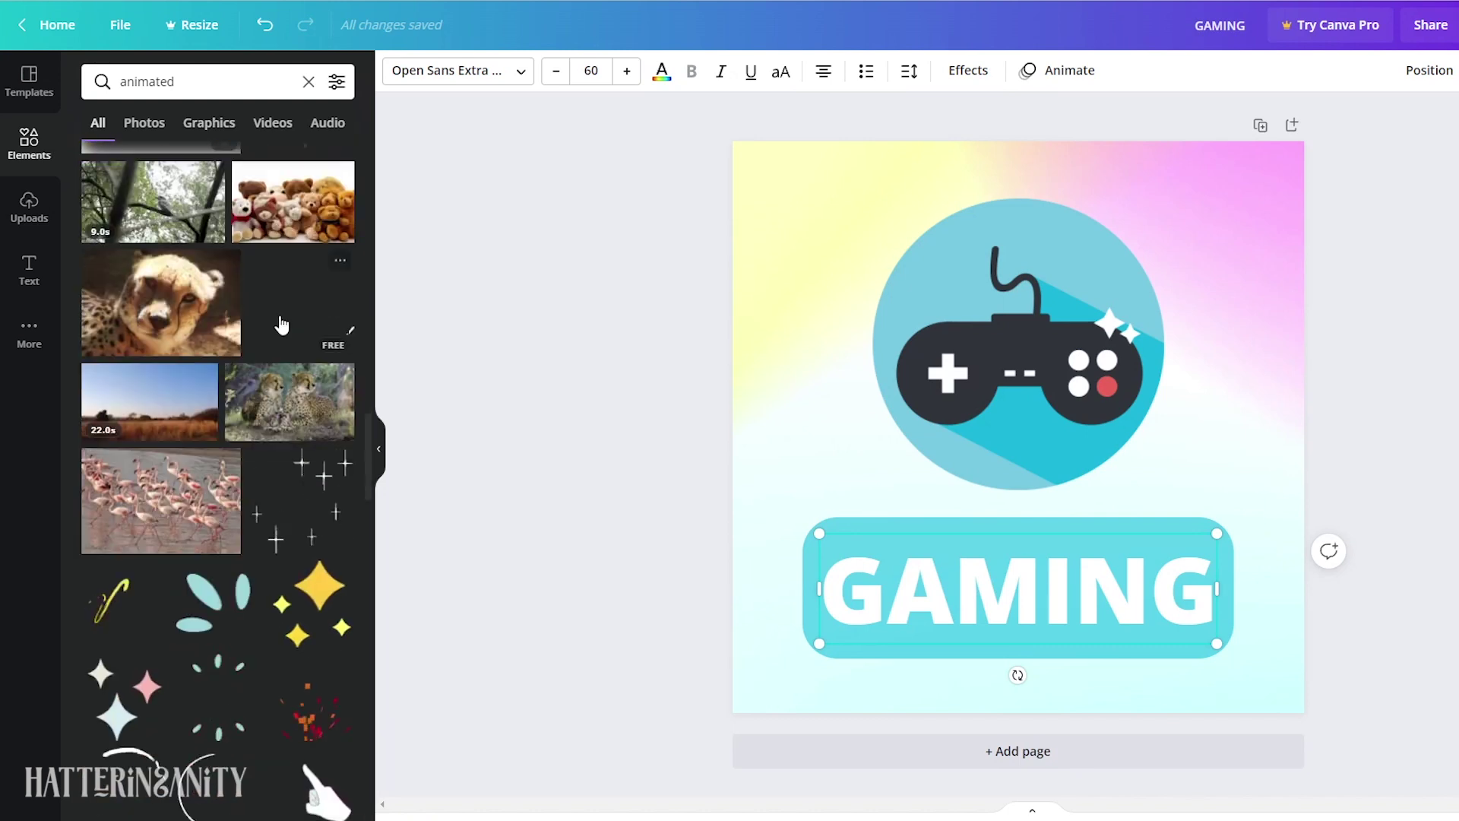
scroll(274, 338, down, 3)
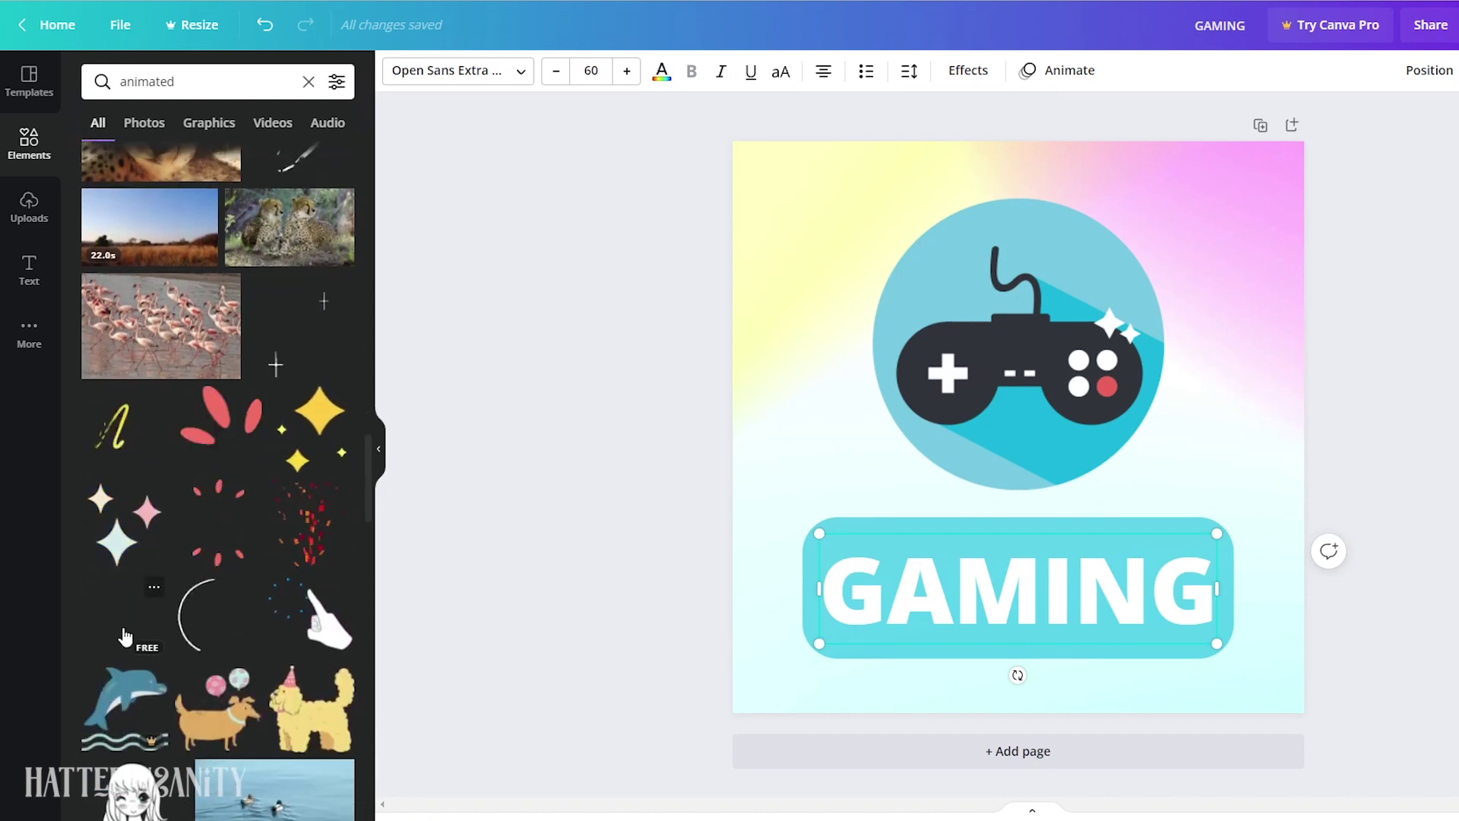
Add the free animated sticker beside the white circular line, open its full Magic Recommendations list, and delete the sticker from the canvas.
click(150, 651)
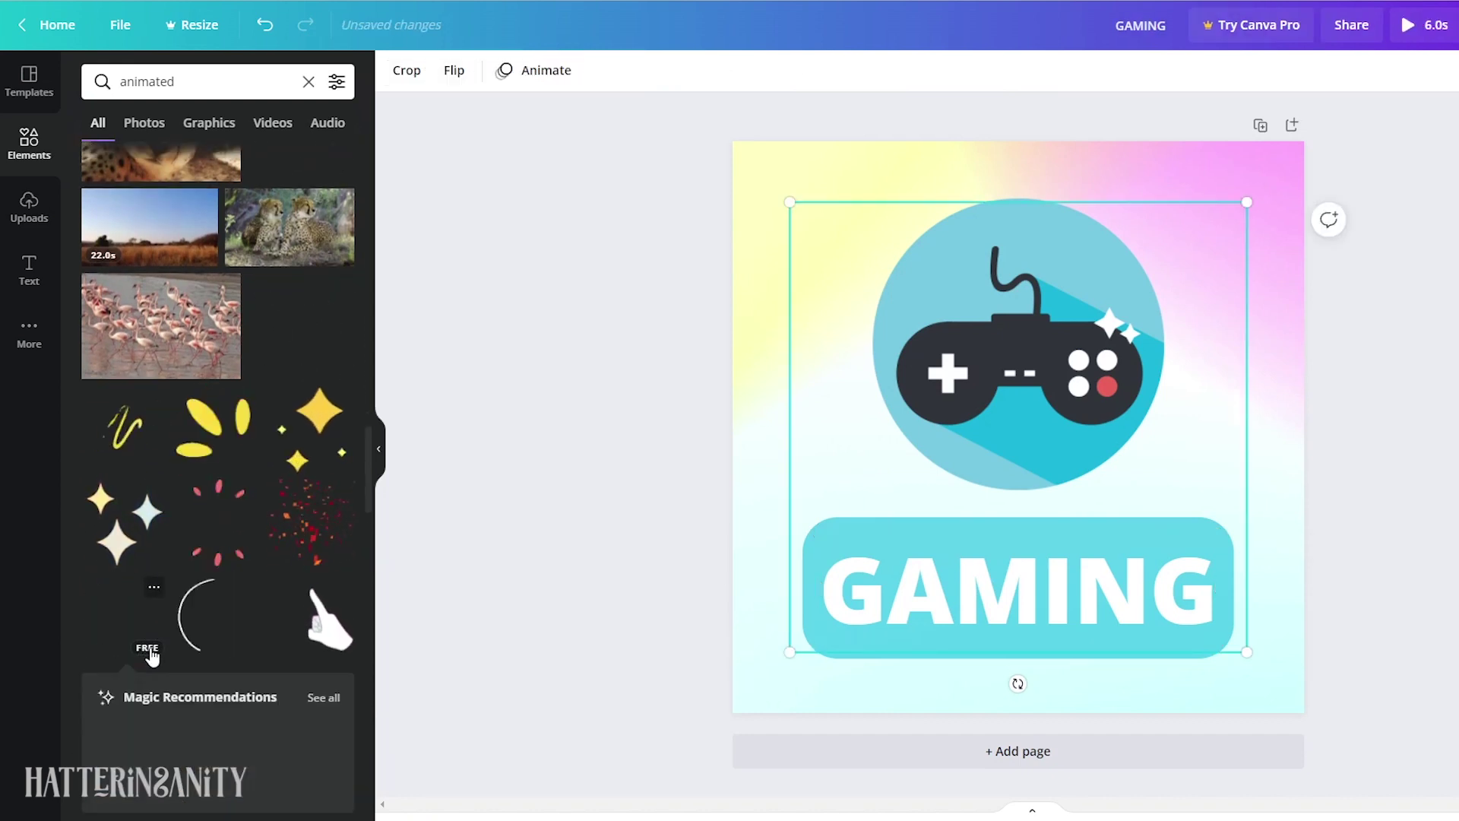
click(325, 698)
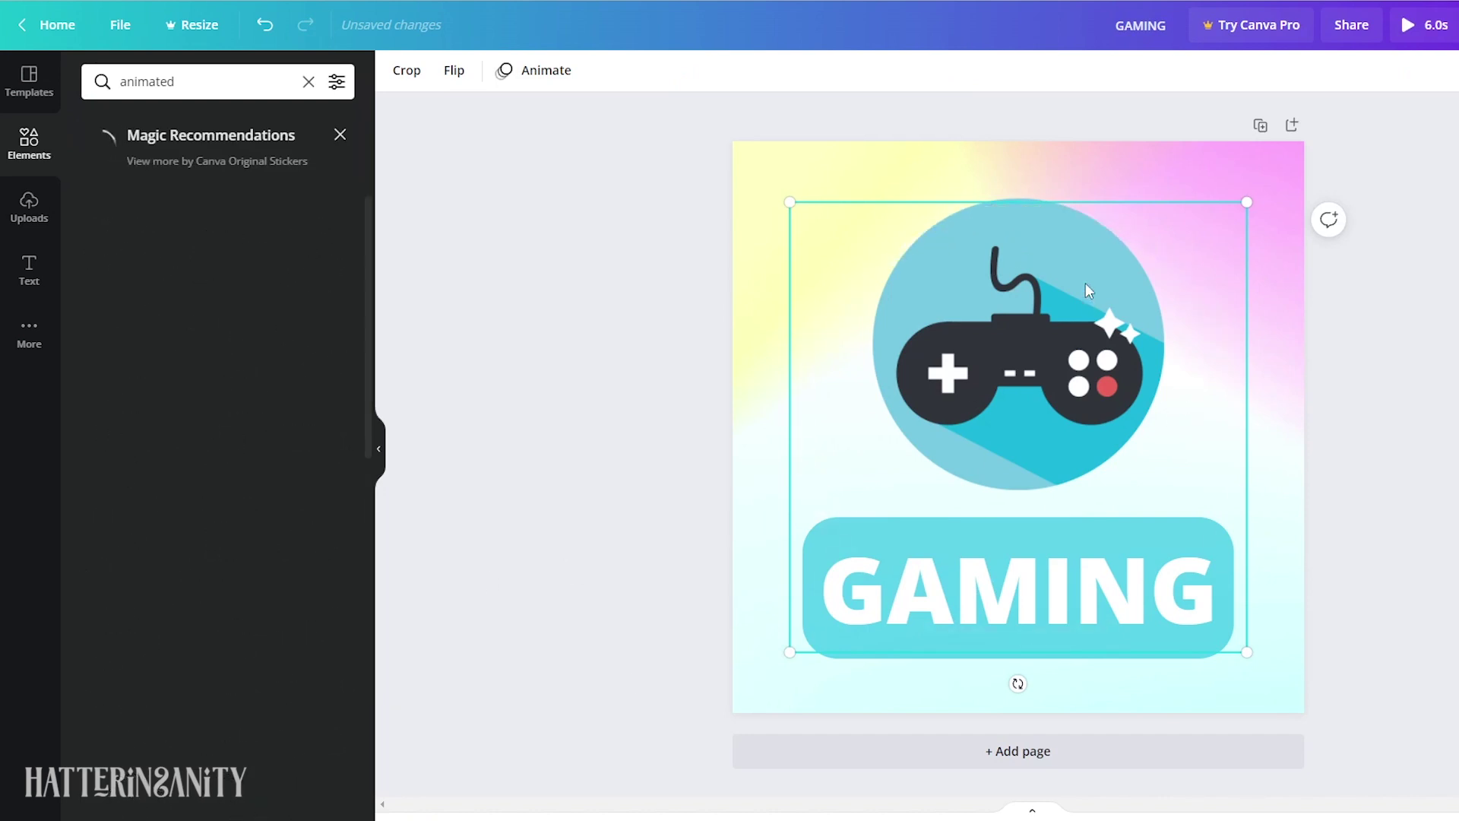
key(Delete)
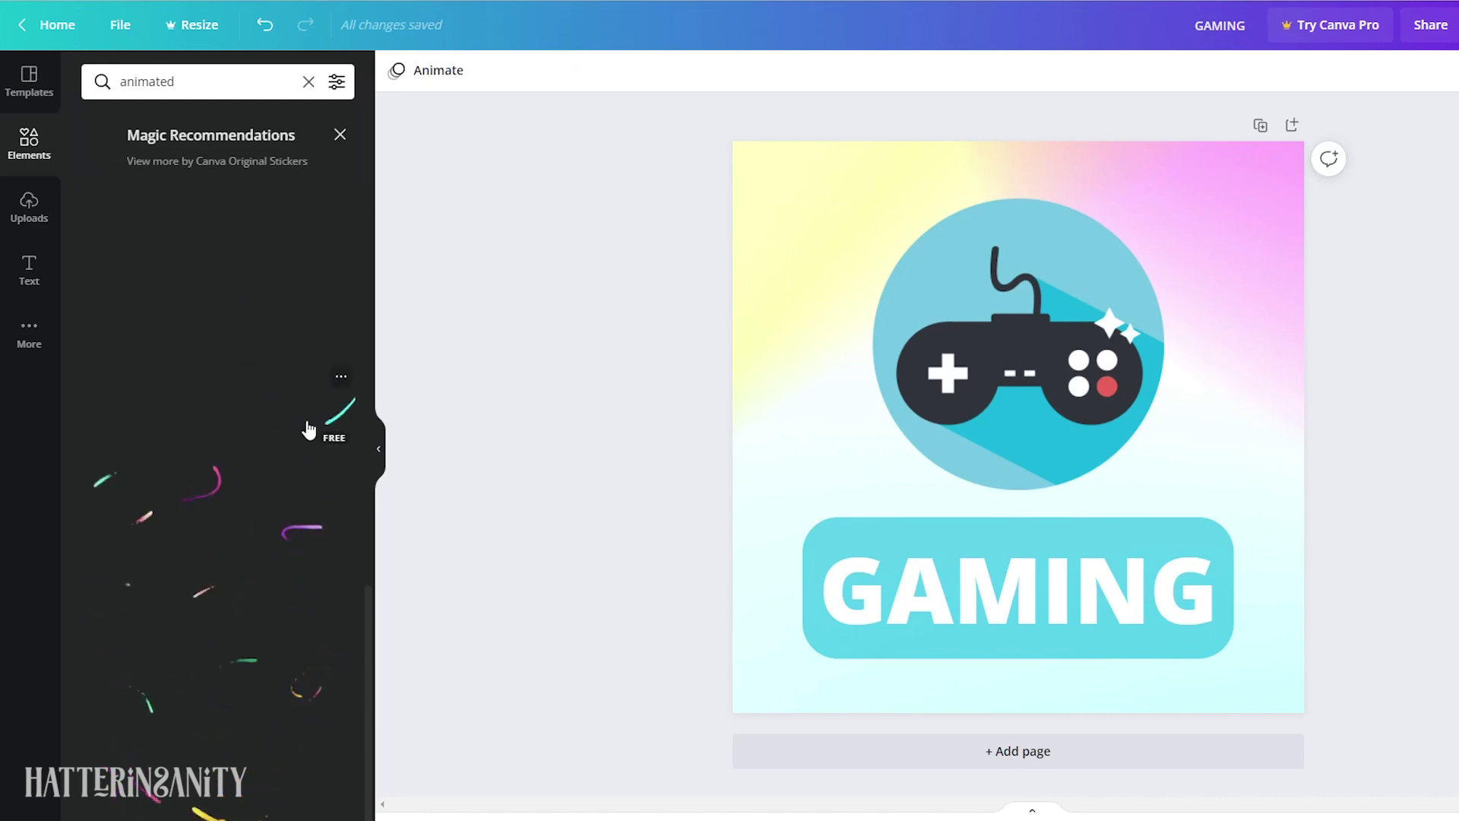
Add the cyan animated swirl from the recommendations, enlarge it, and position it so that it circles the controller graphic.
click(308, 418)
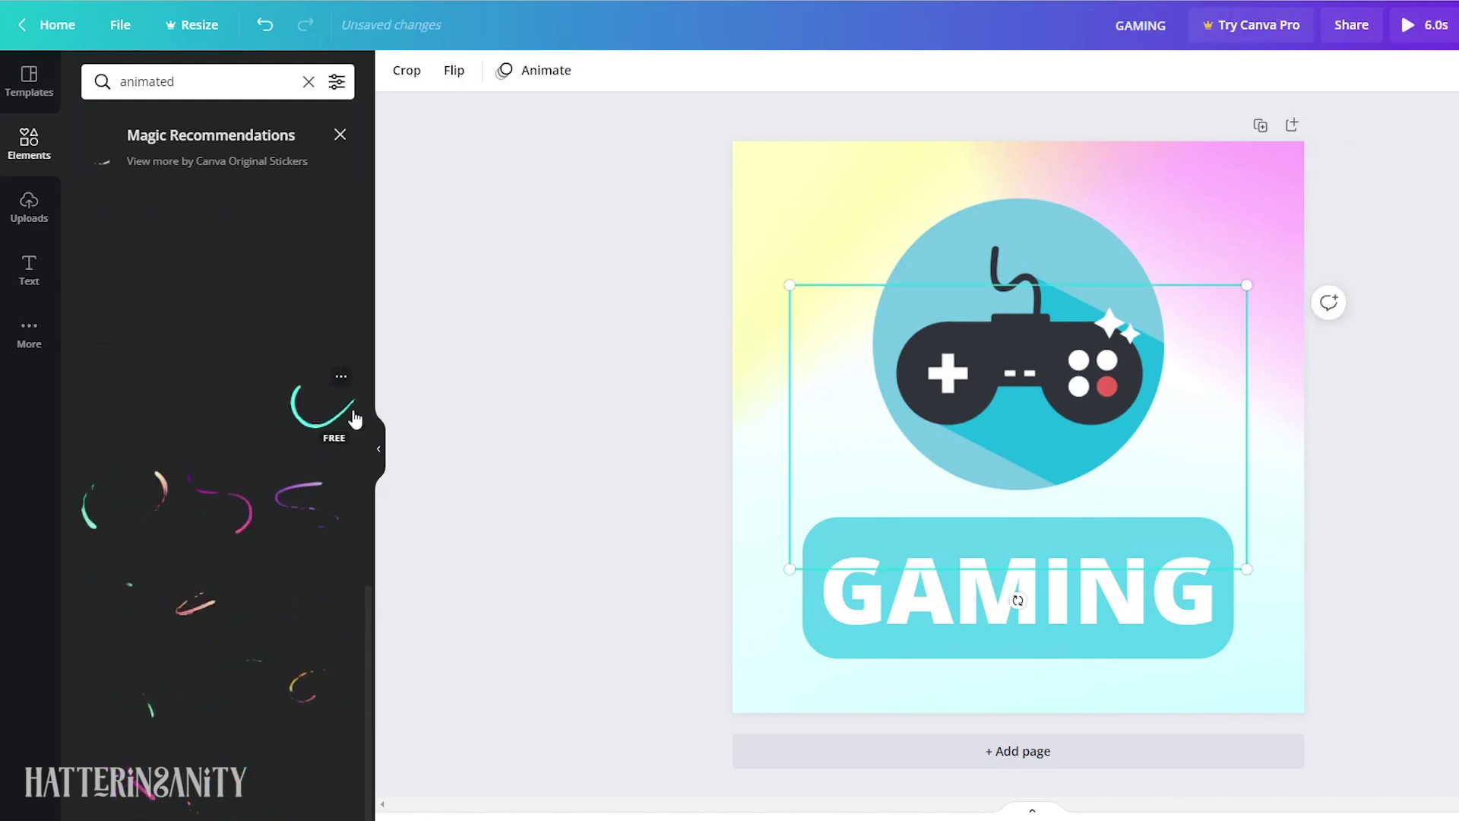
drag(1250, 562, 1443, 703)
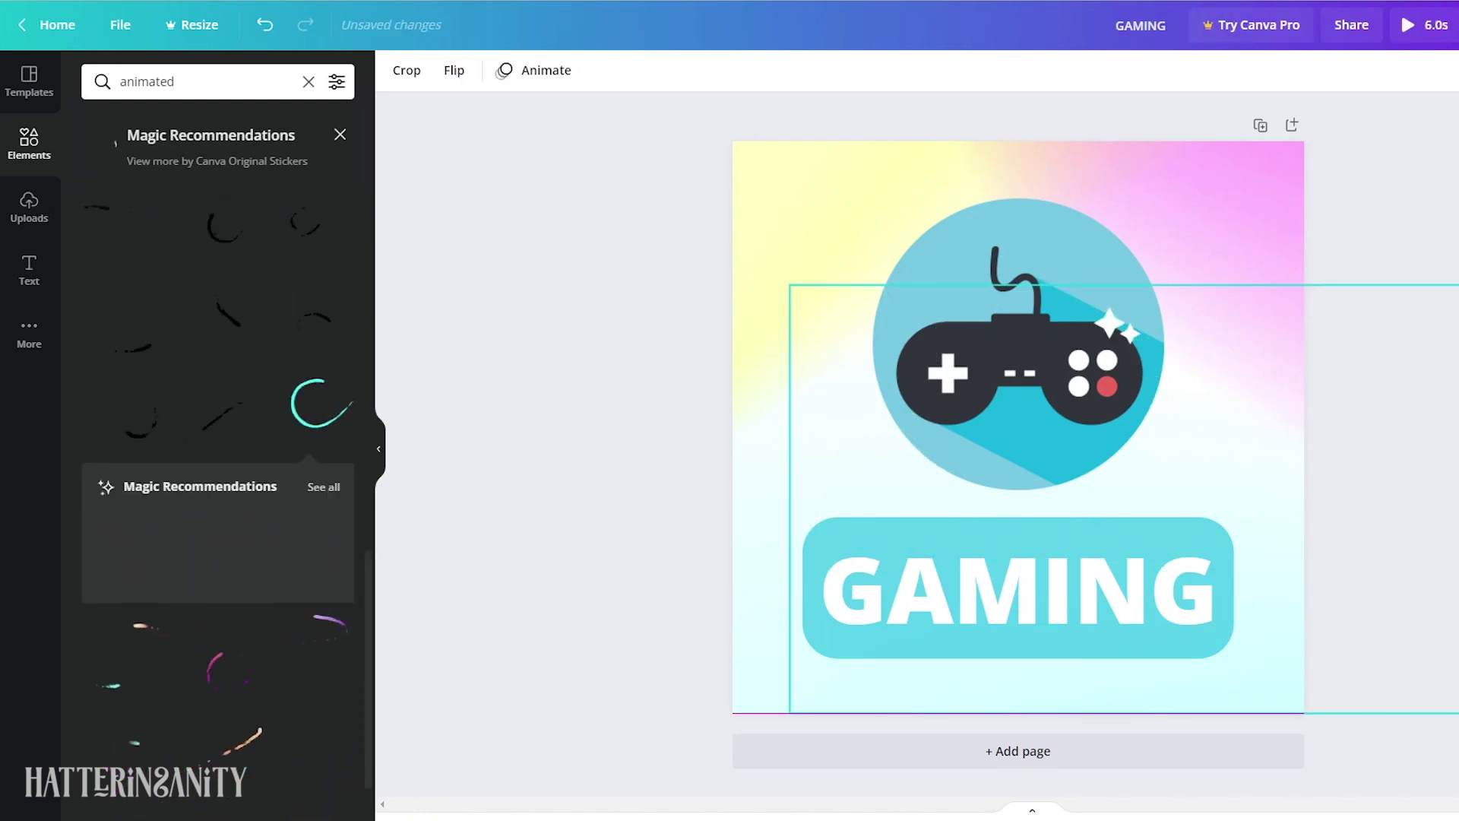
mouse_move(1407, 642)
mouse_down()
mouse_move(1292, 544)
mouse_move(1289, 512)
mouse_up()
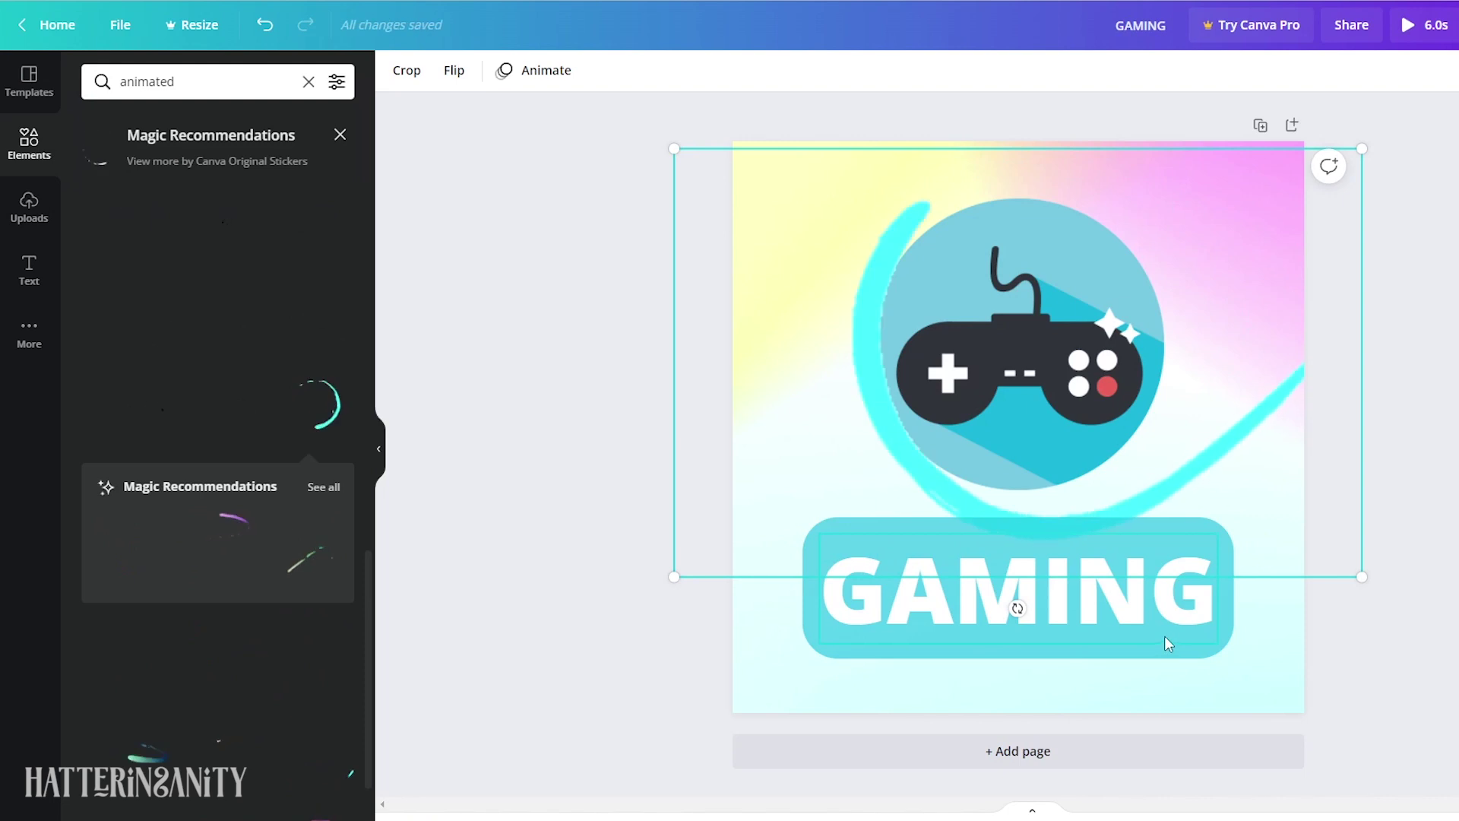
drag(1306, 479, 1301, 478)
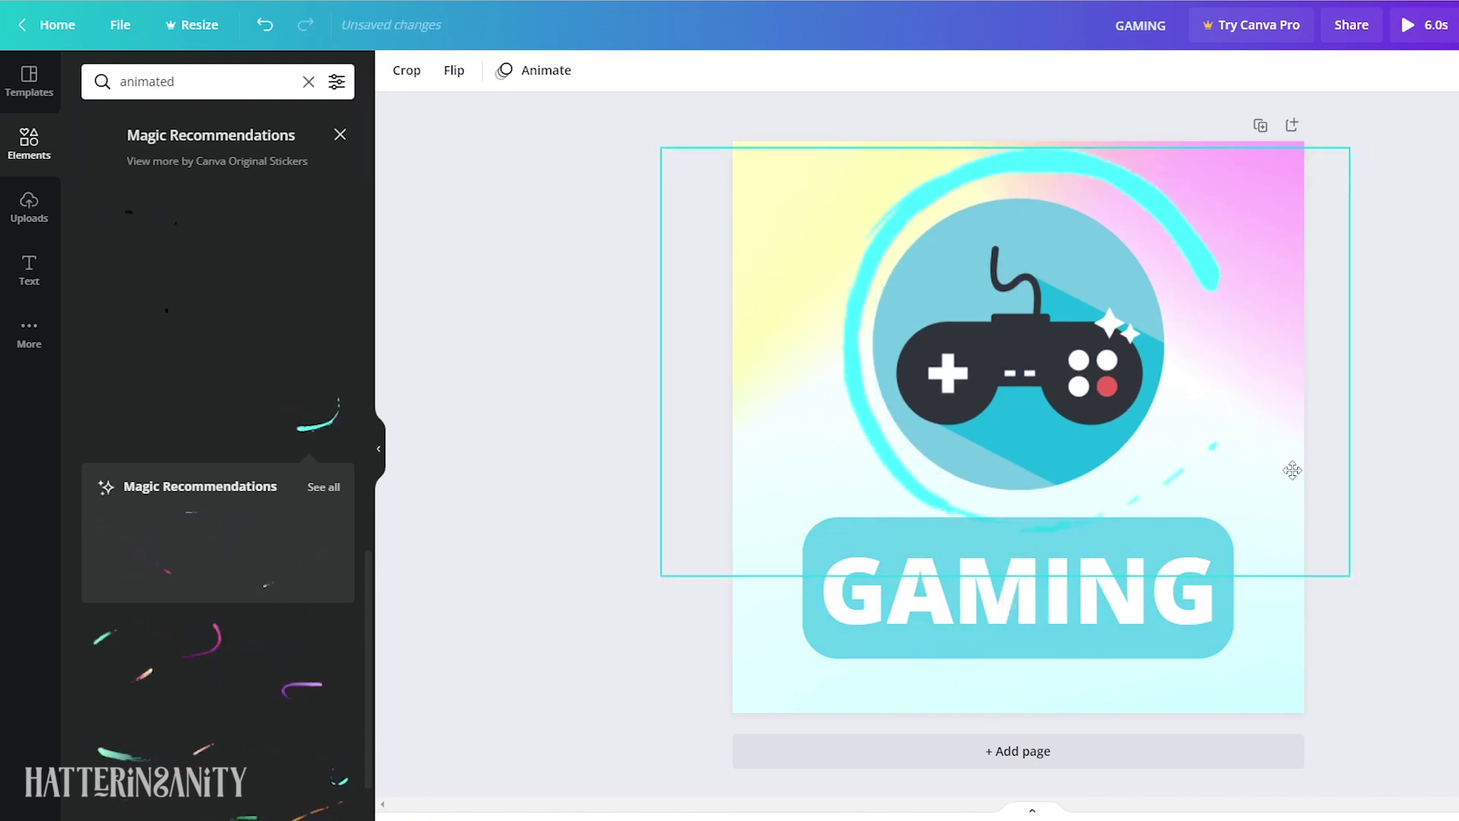
Send the GAMING heading one layer backward and clear the selection.
click(1146, 641)
right_click(1145, 640)
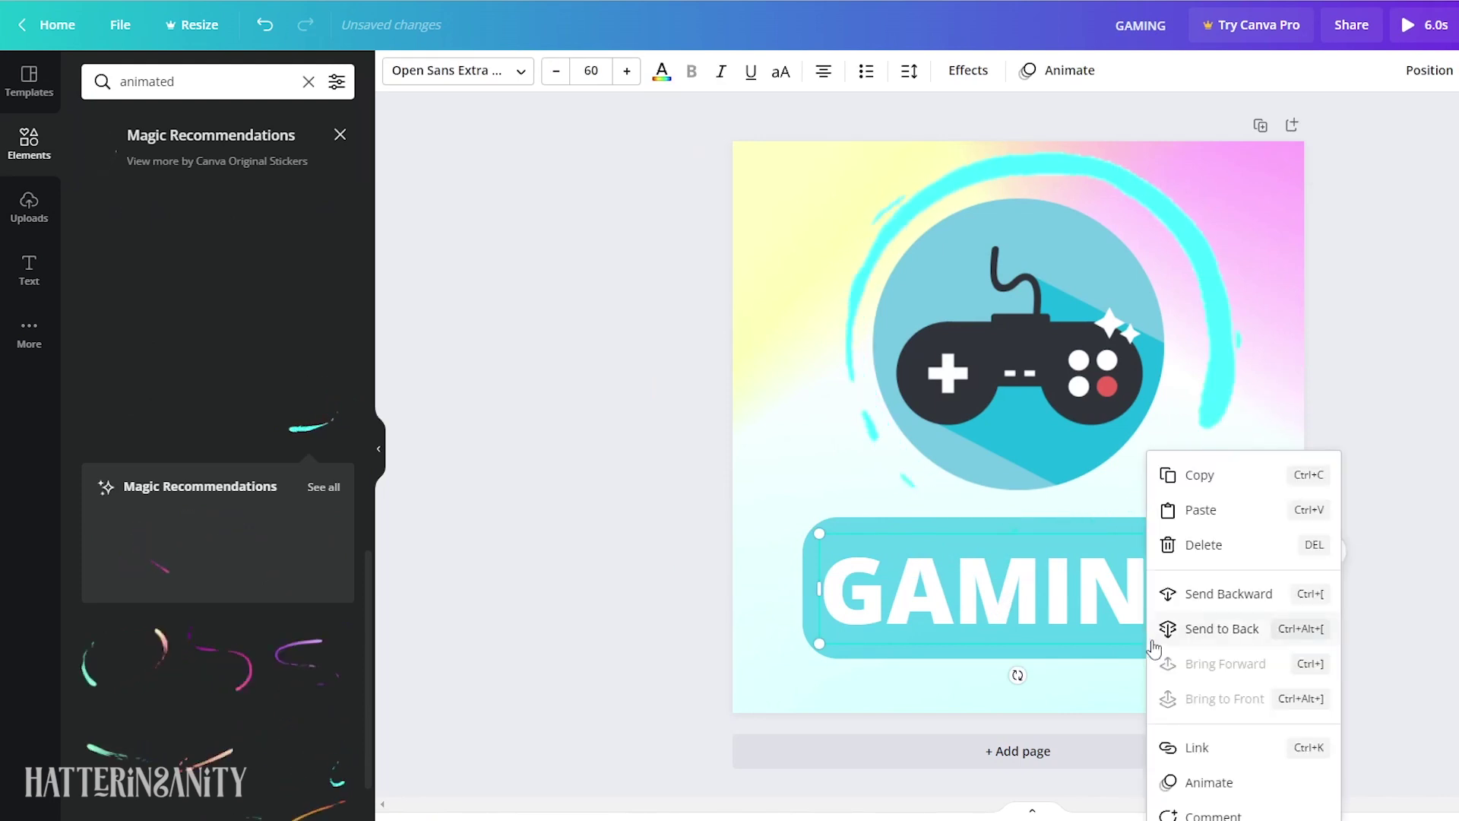
click(1198, 596)
click(1260, 695)
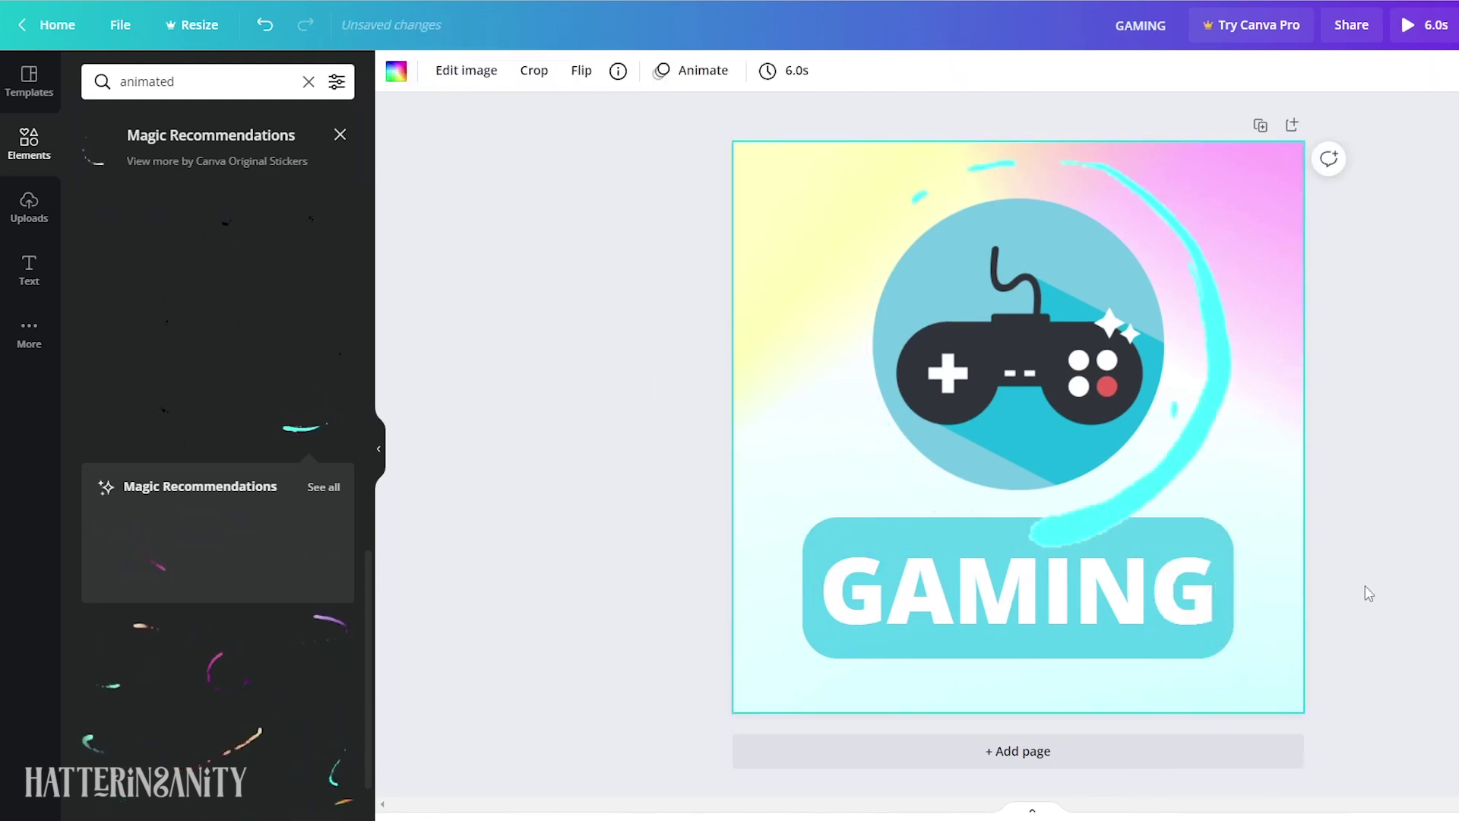
click(1385, 557)
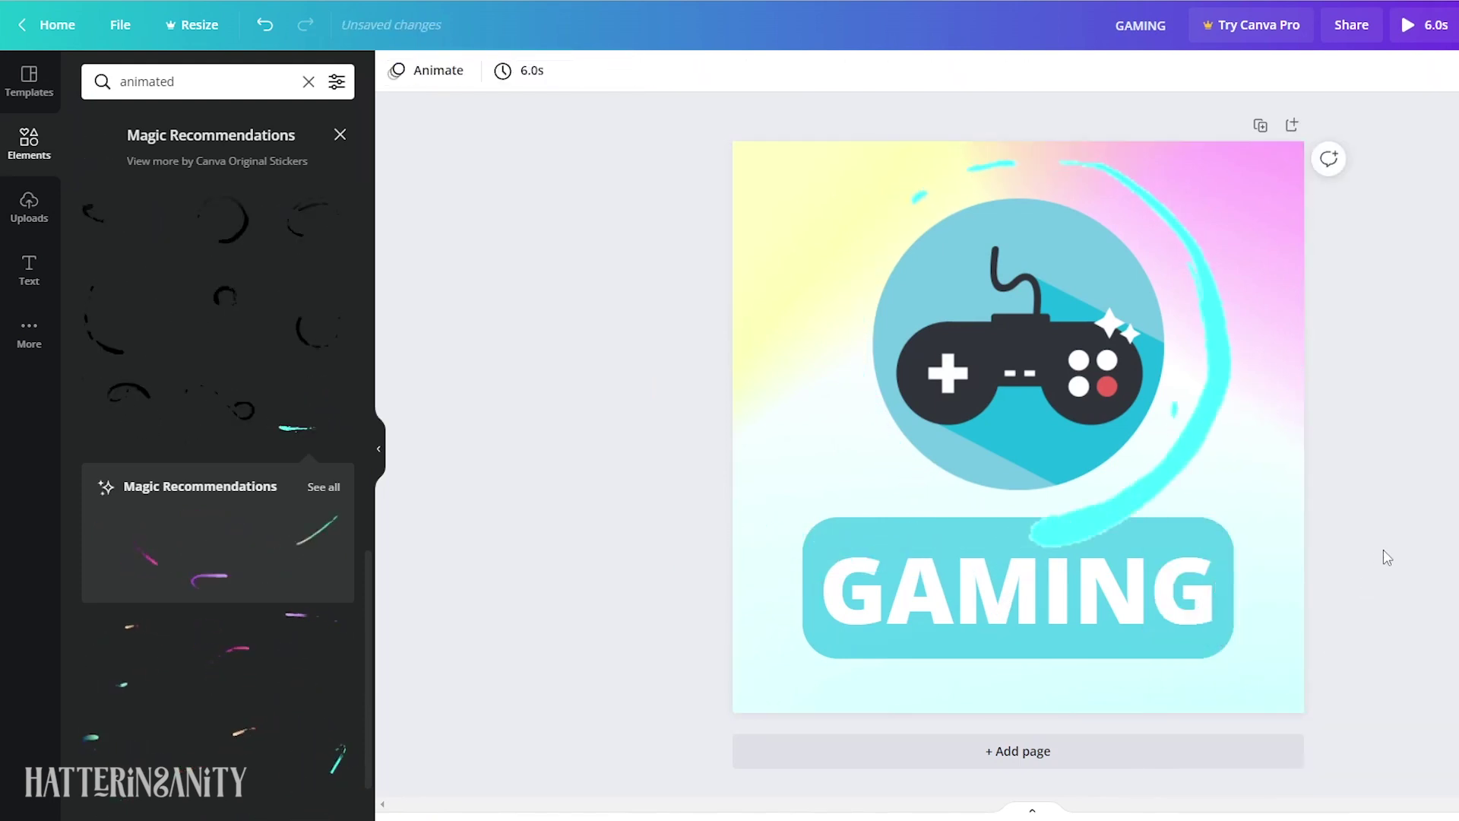
Download the animated gaming icon with GIF as the file type.
click(1338, 50)
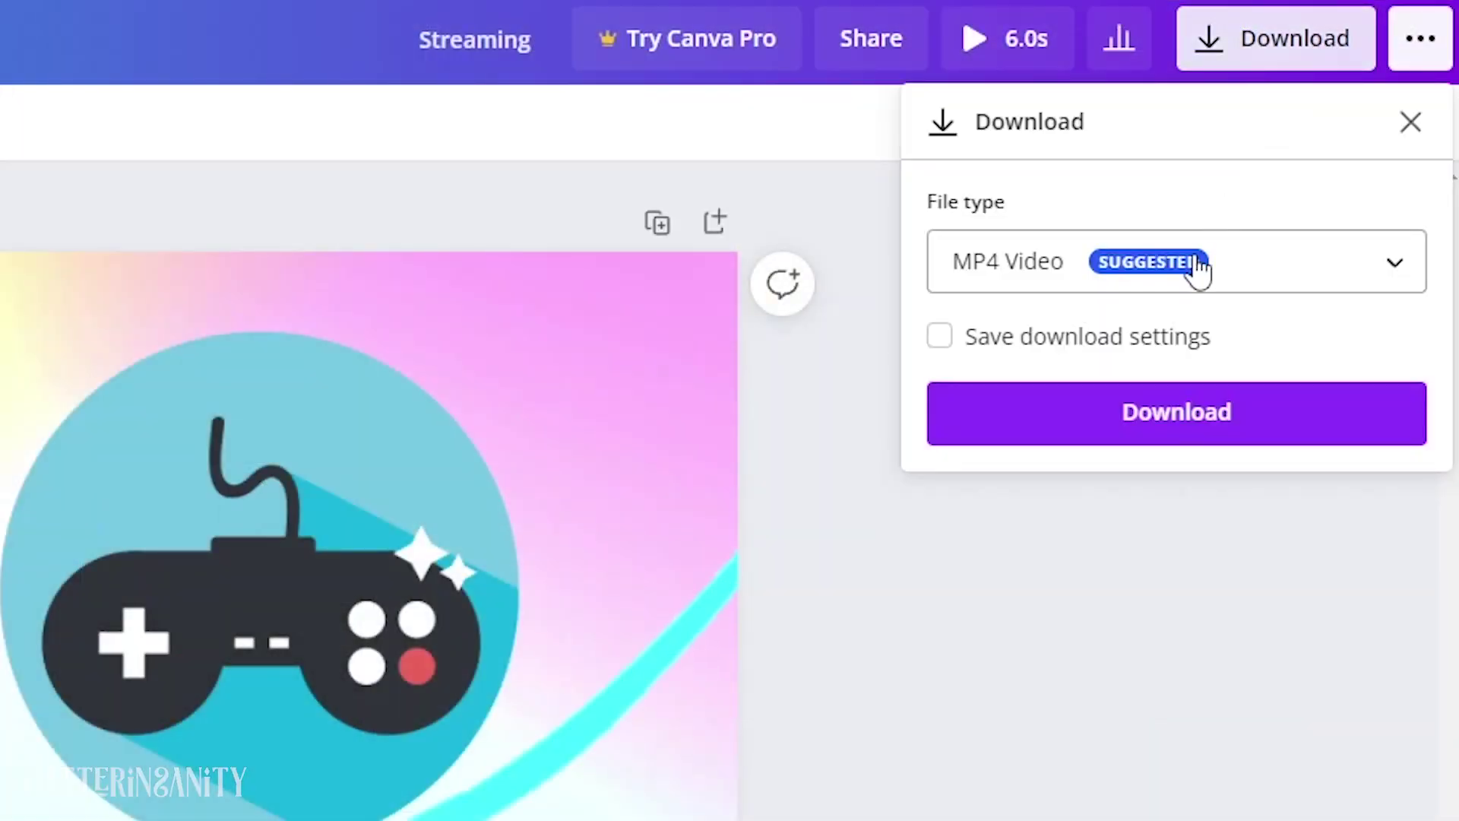
click(1302, 281)
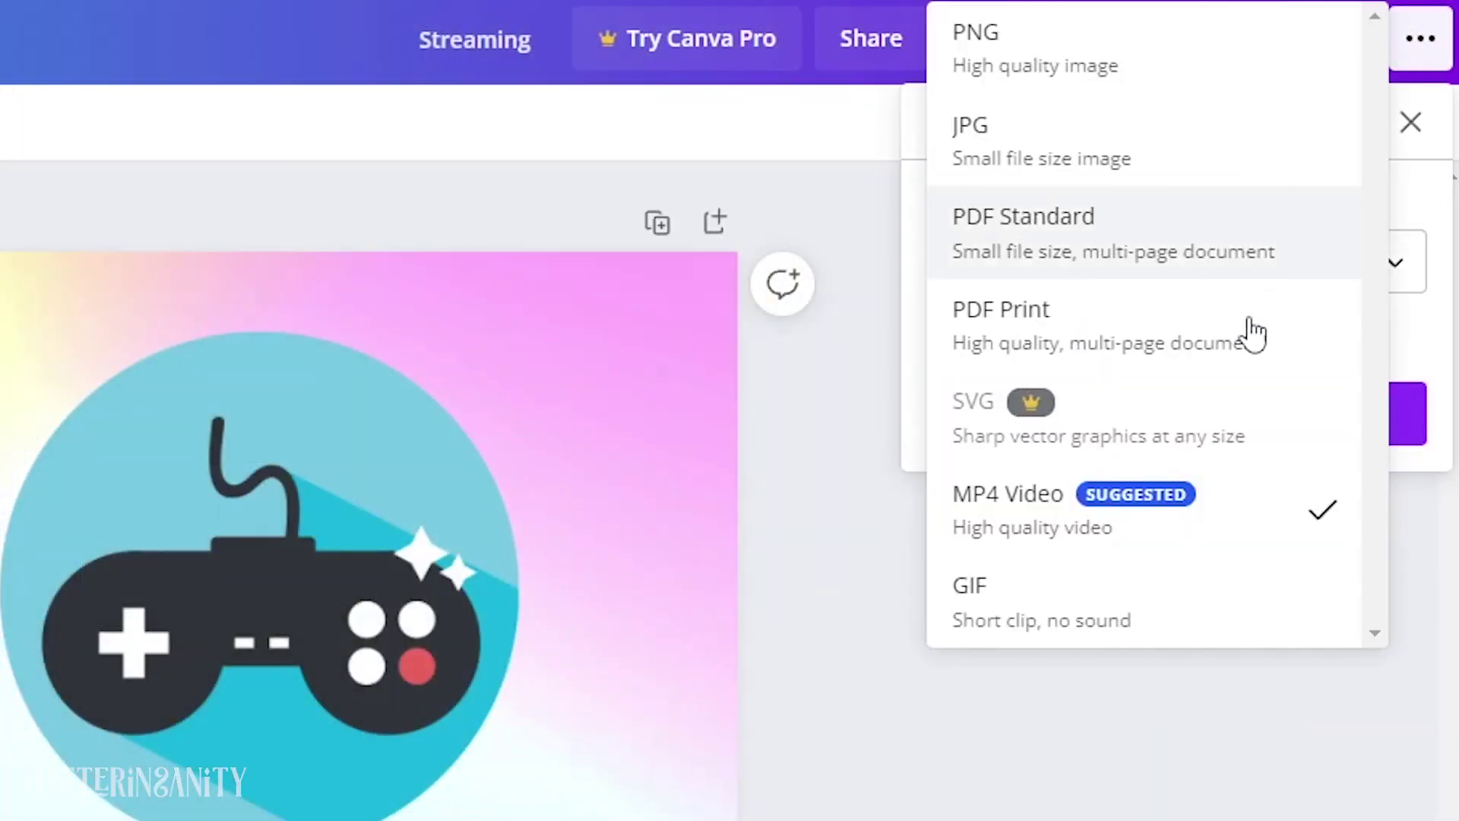
click(1089, 608)
click(1149, 422)
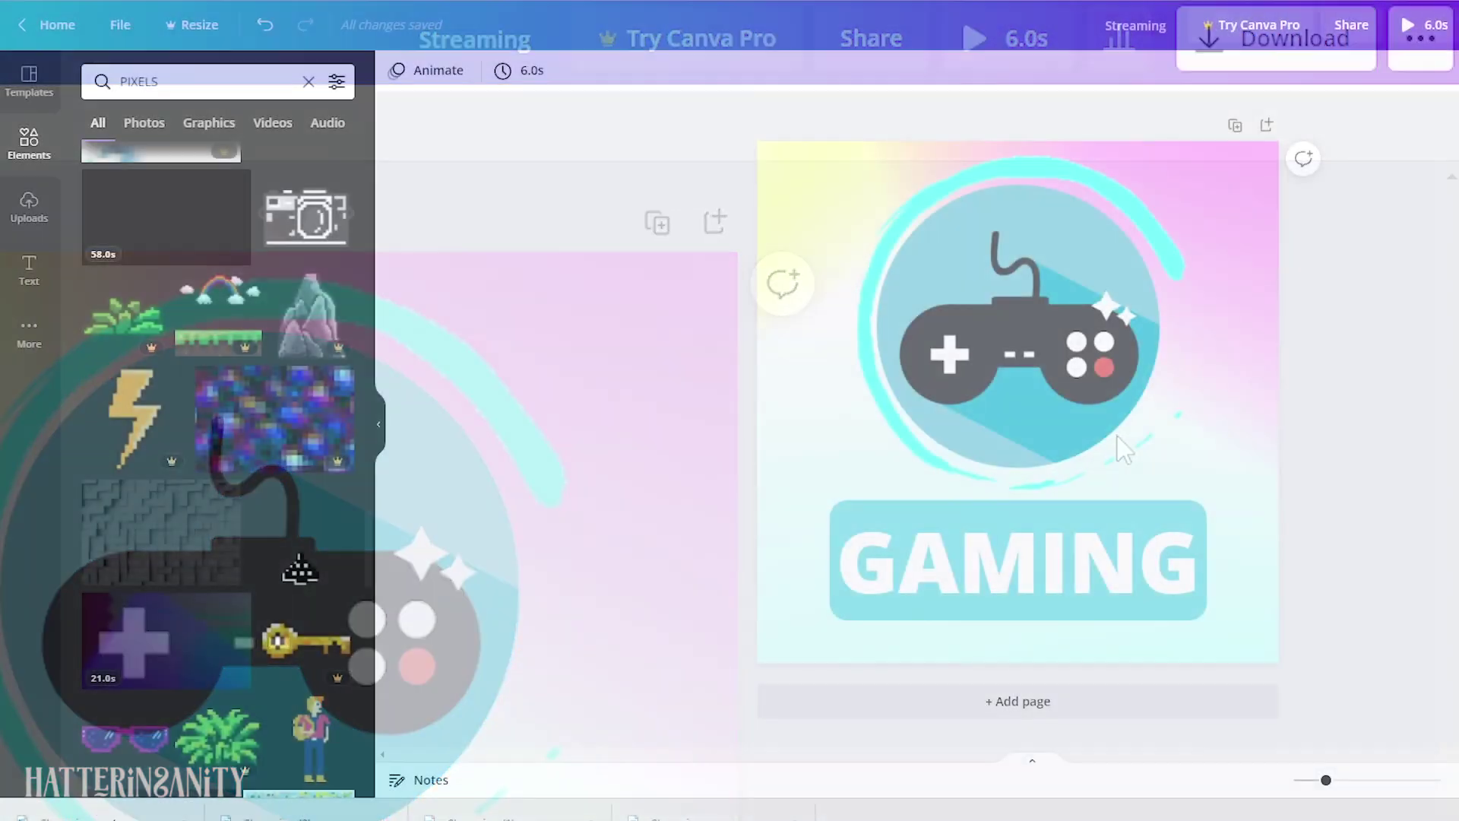
Open the collection that the recently used video game controller graphic belongs to.
scroll(220, 304, up, 5)
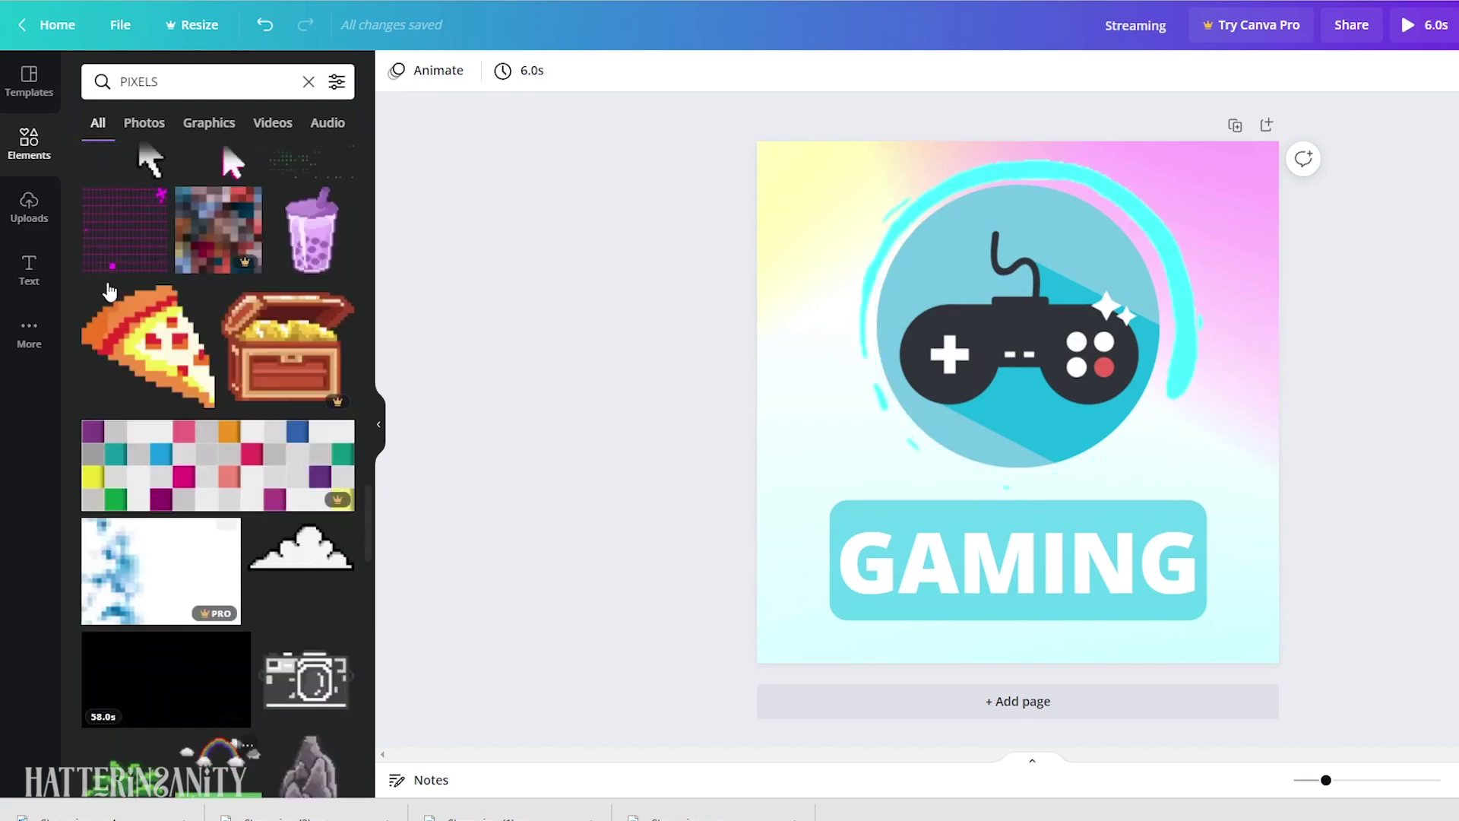
click(29, 145)
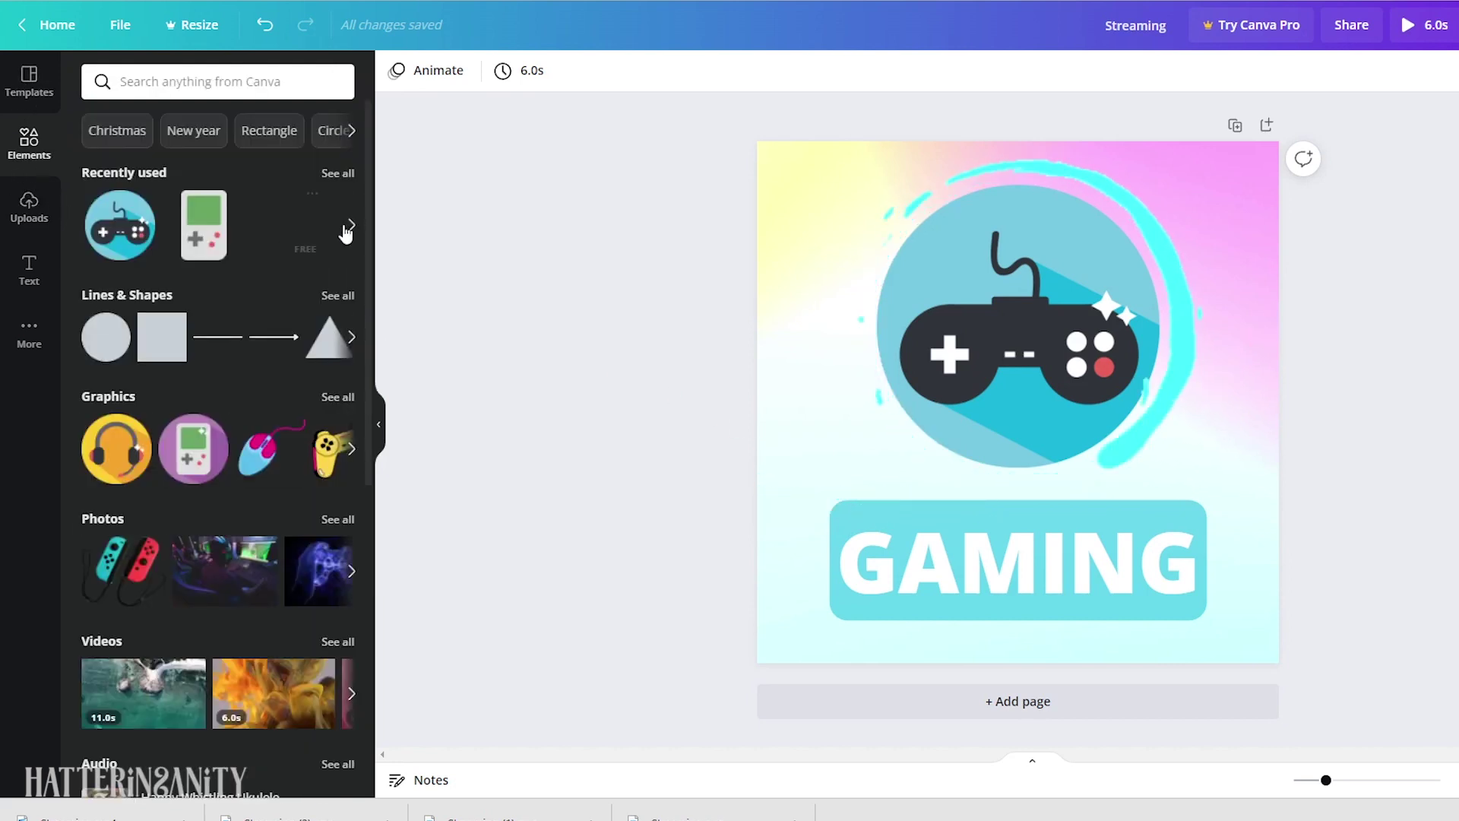
click(145, 205)
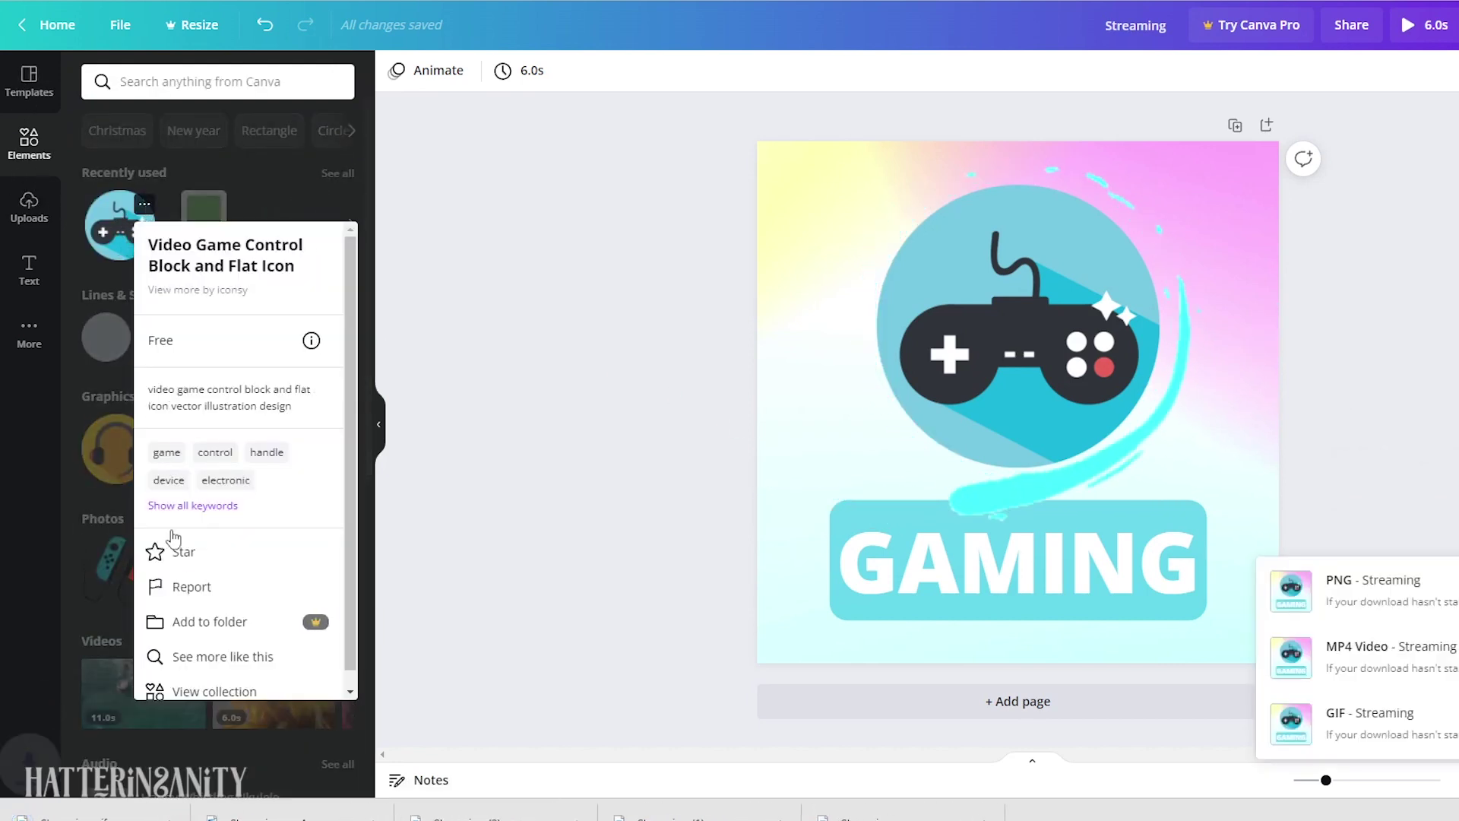
click(198, 673)
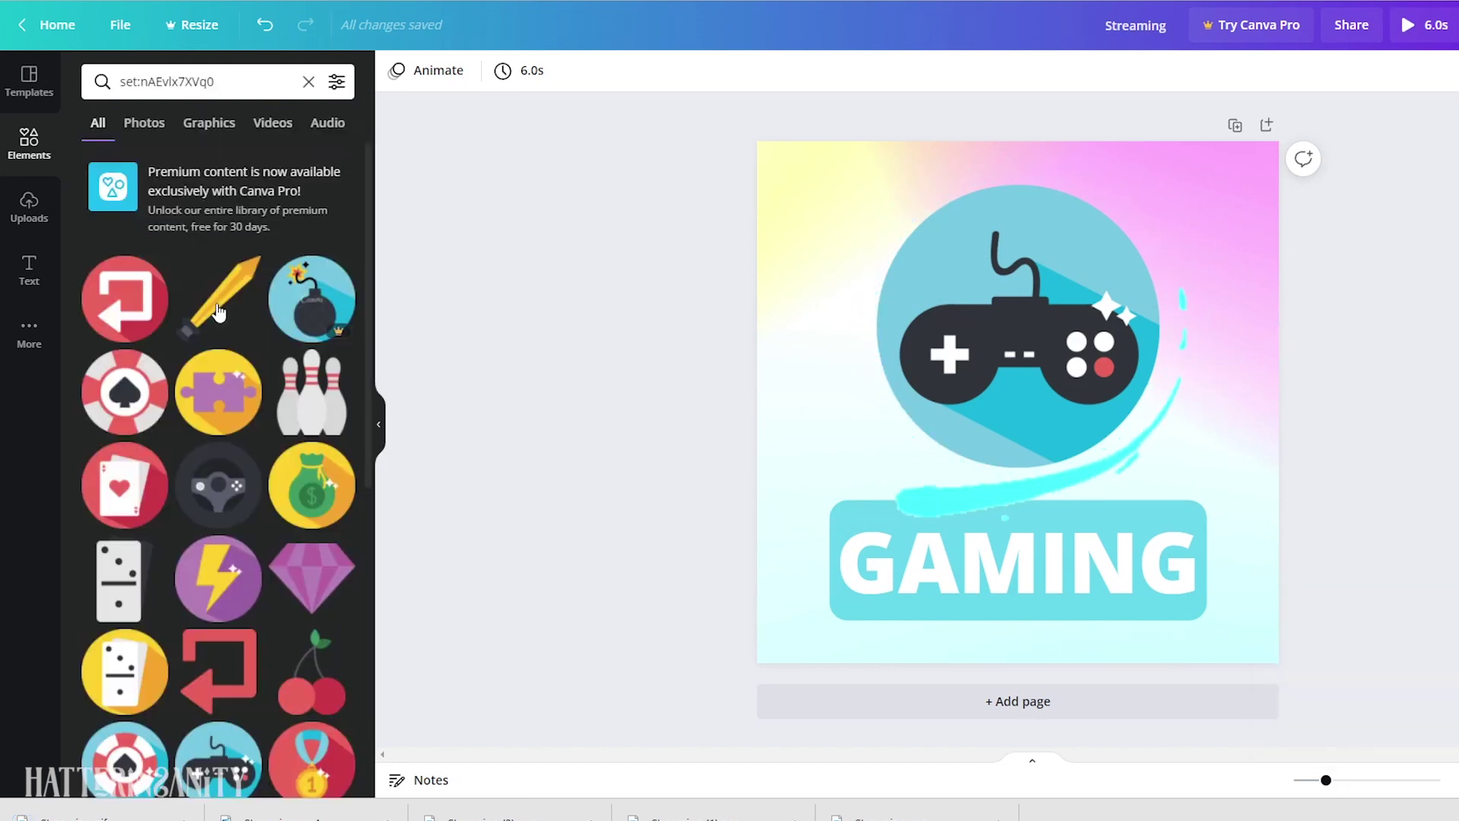
Add the yellow circular headset graphic from the collection and enlarge it to about 280 by 280.
scroll(232, 448, down, 5)
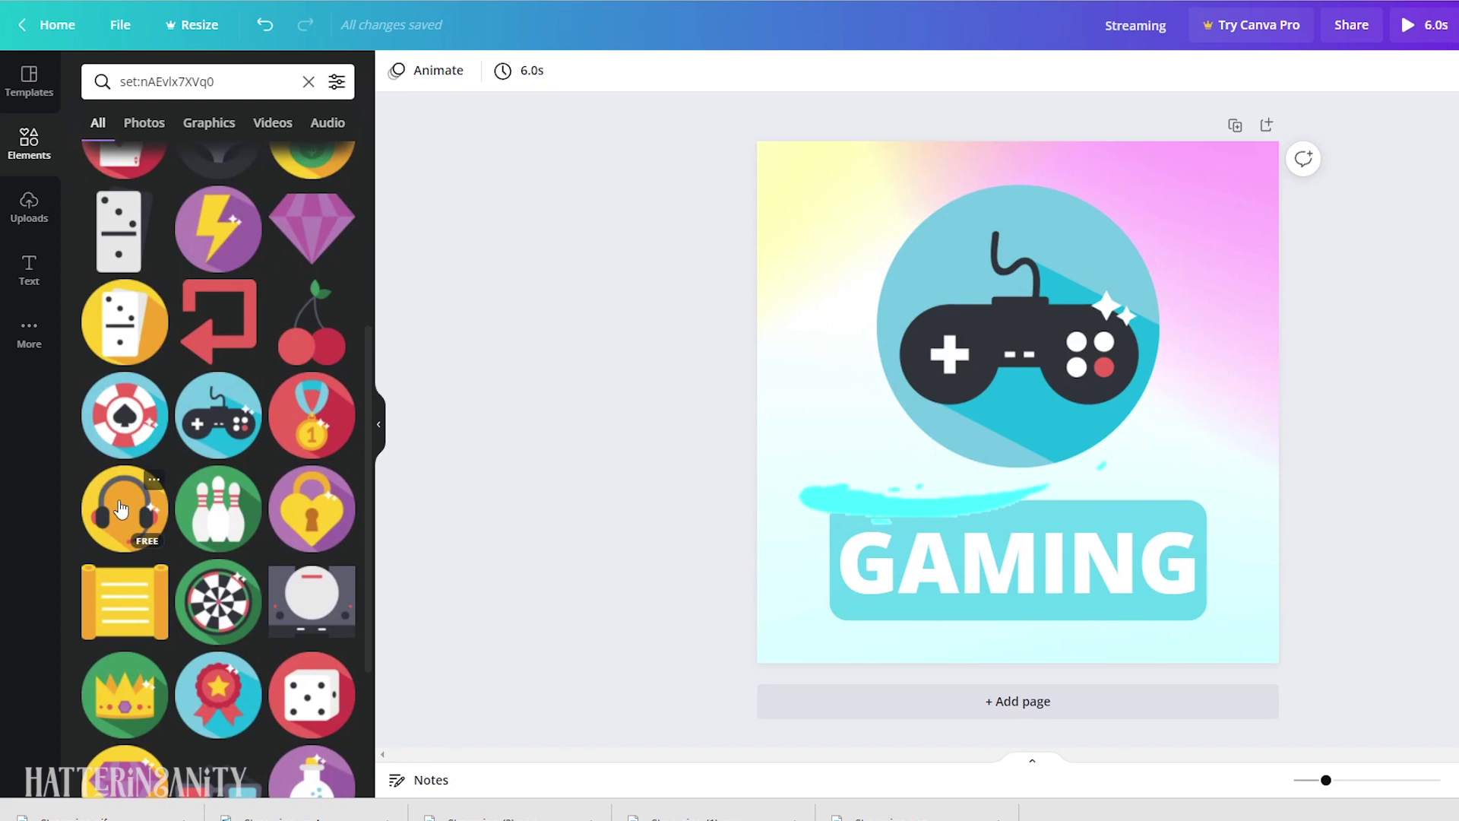
click(122, 509)
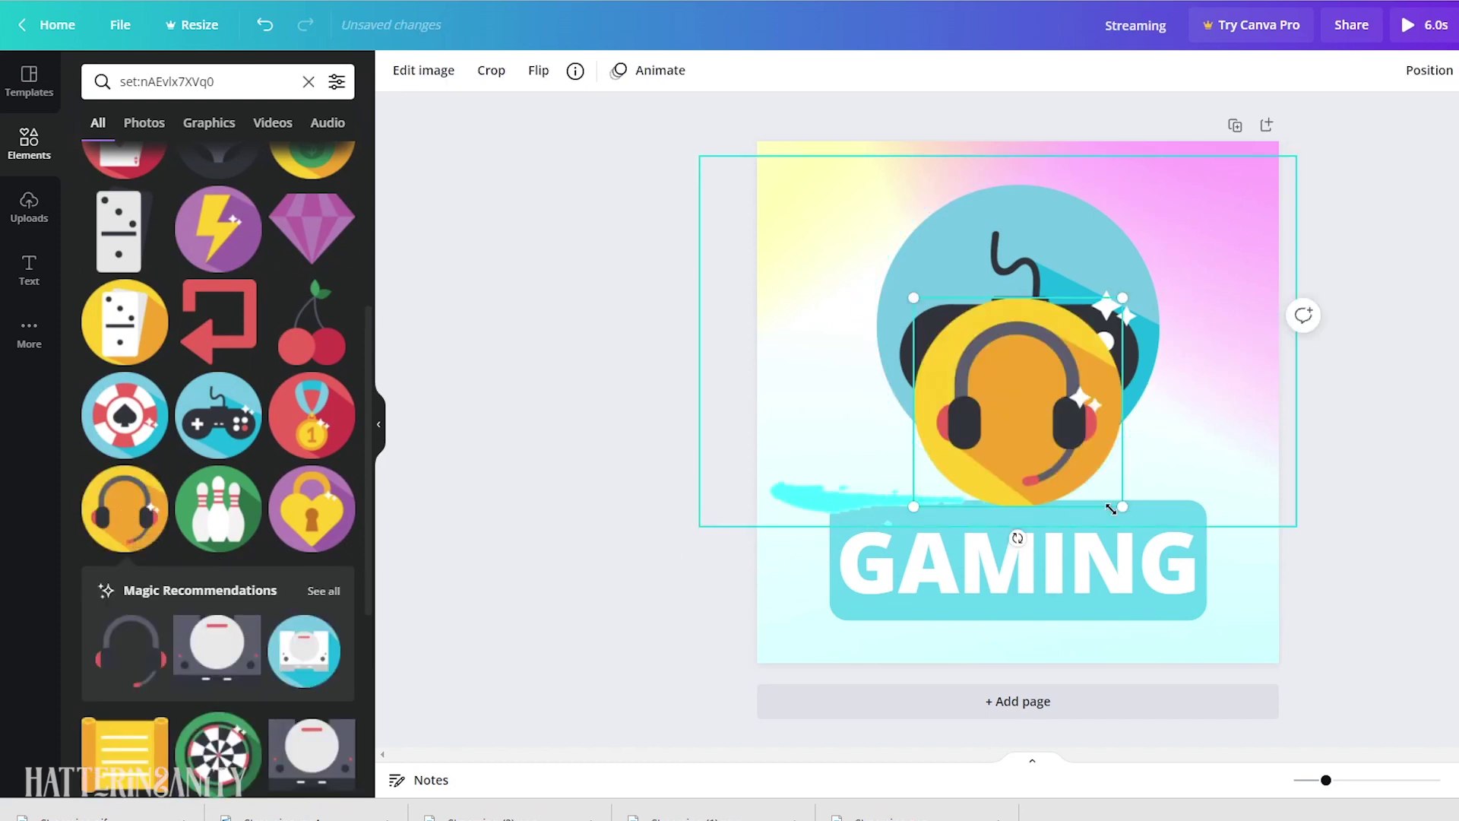
drag(1122, 507, 1202, 587)
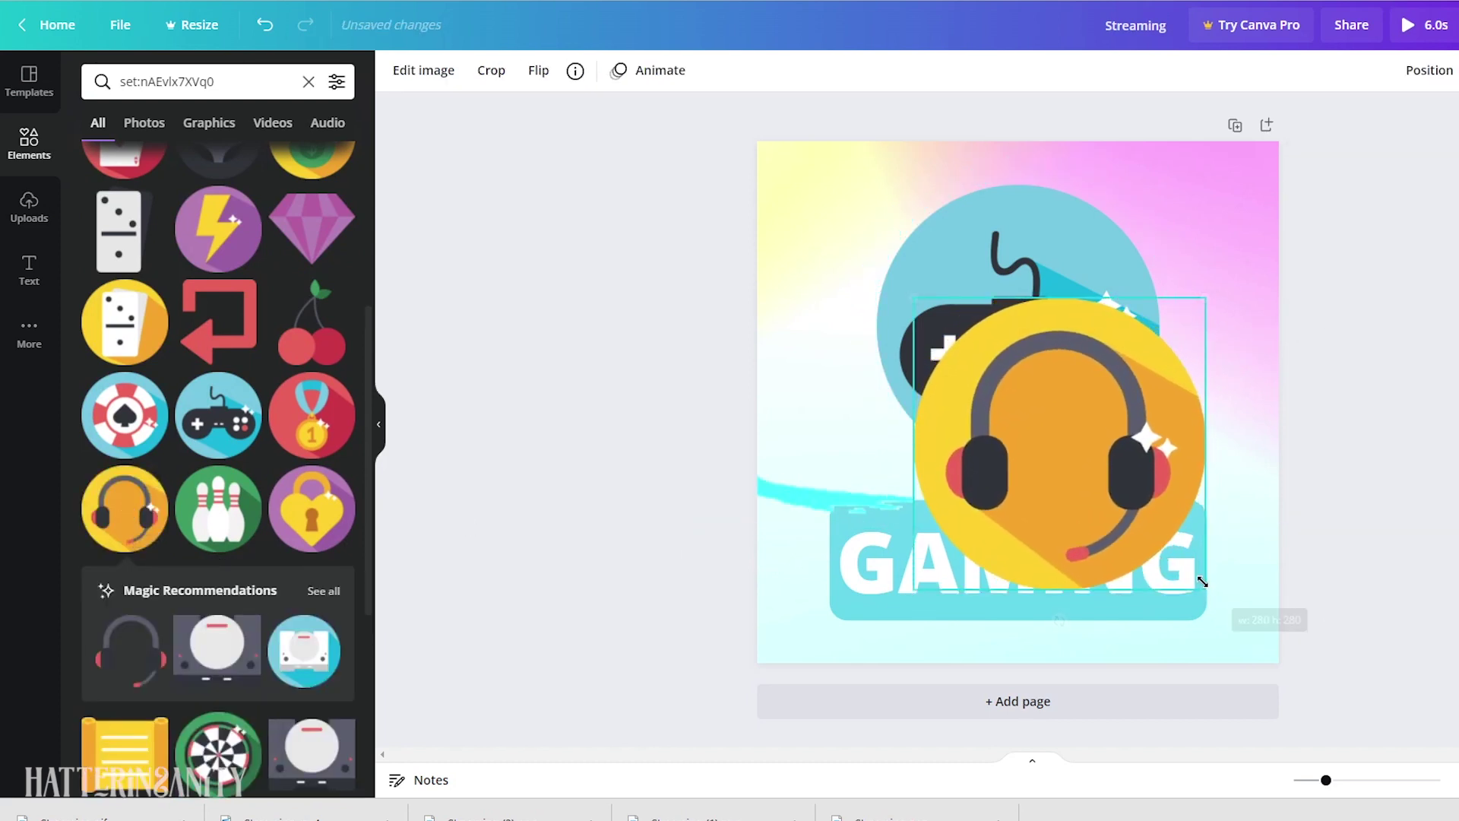
Move the headset graphic into place above the GAMING heading, over the controller graphic.
drag(1080, 468, 1038, 351)
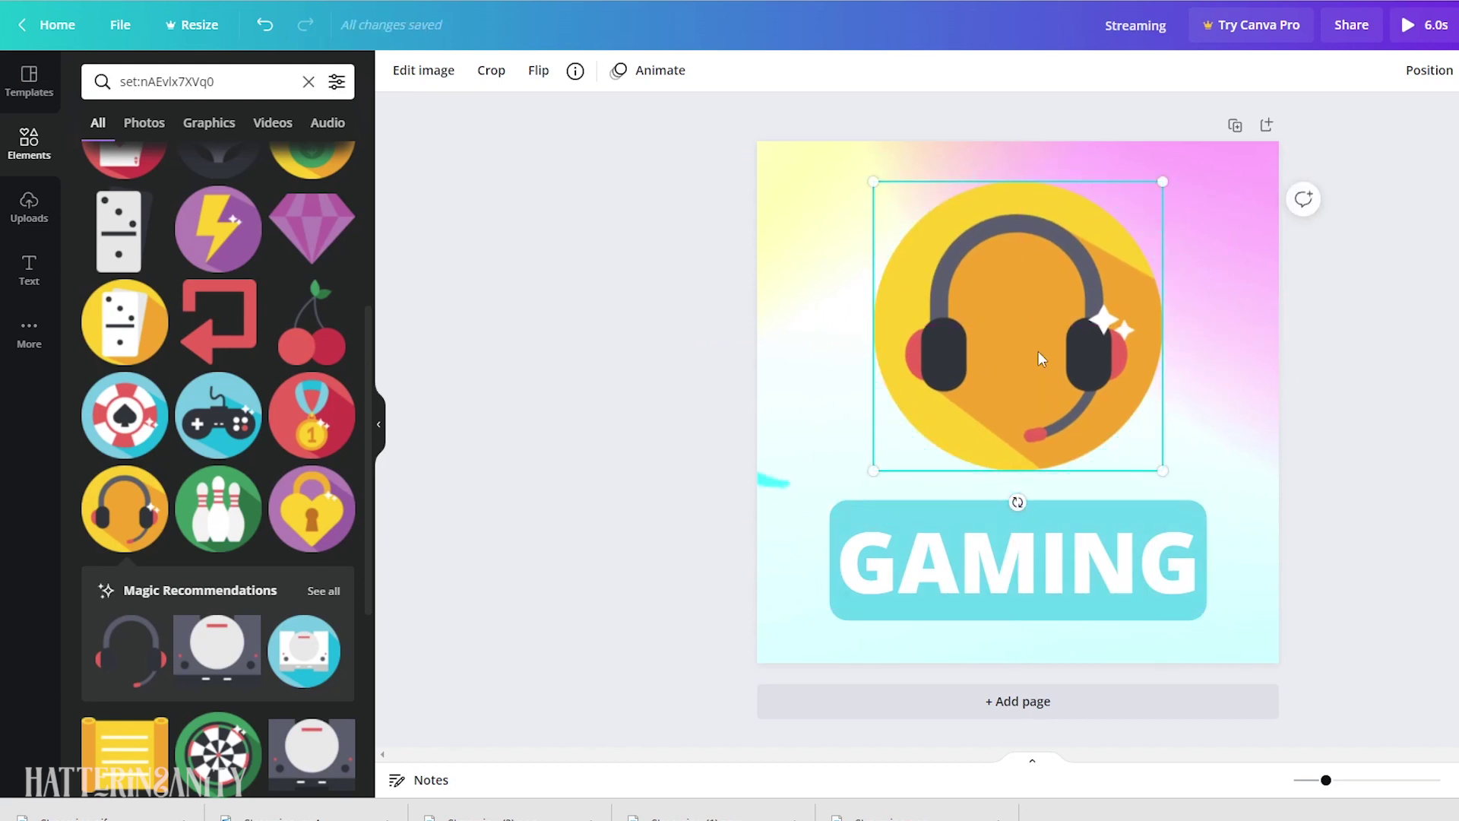
Add a yellow animated hand-drawn brush stroke from the recommendations similar to the recently used stroke, placing it around the headset graphic.
click(28, 158)
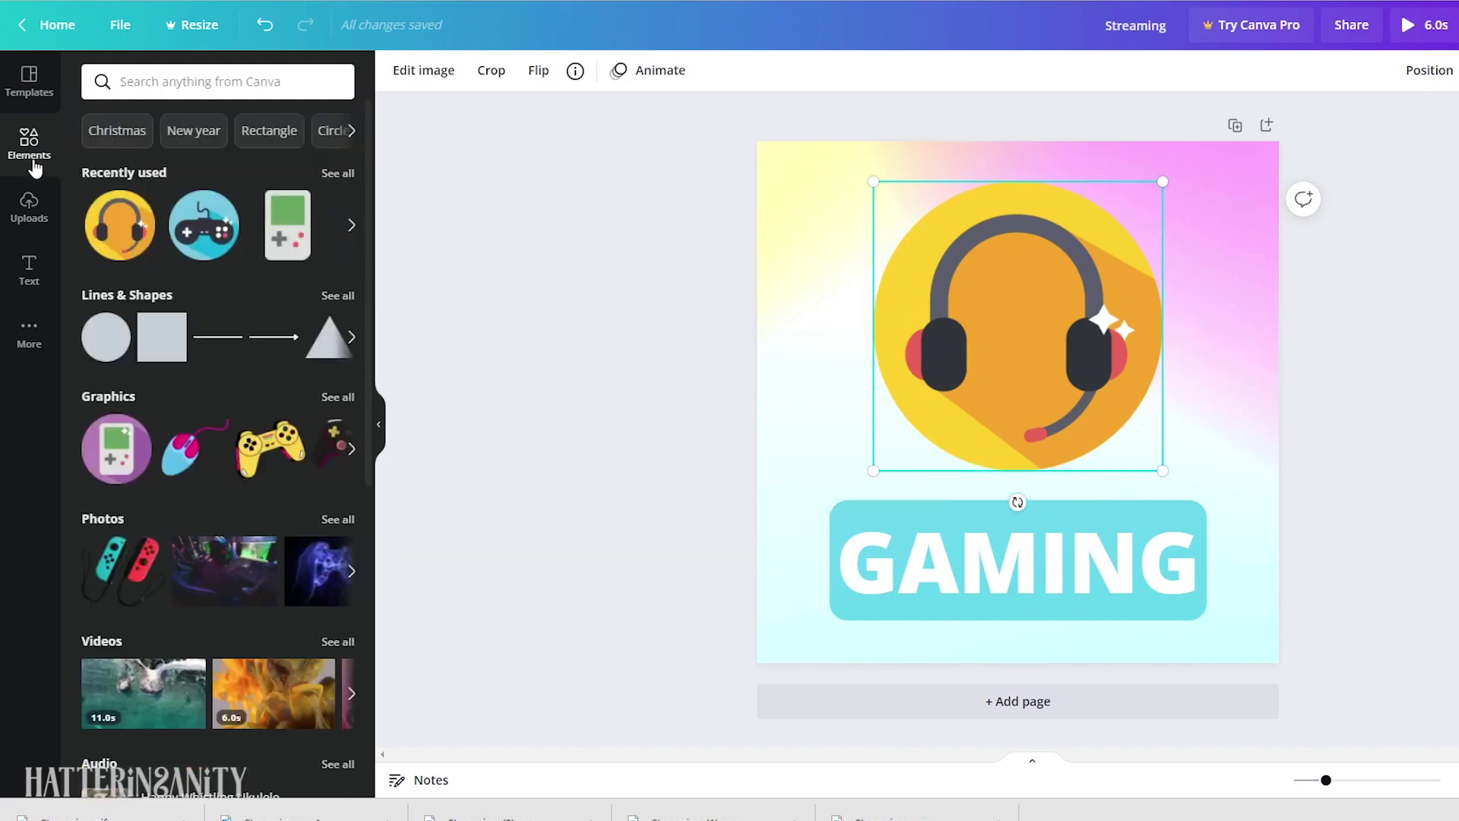
click(352, 227)
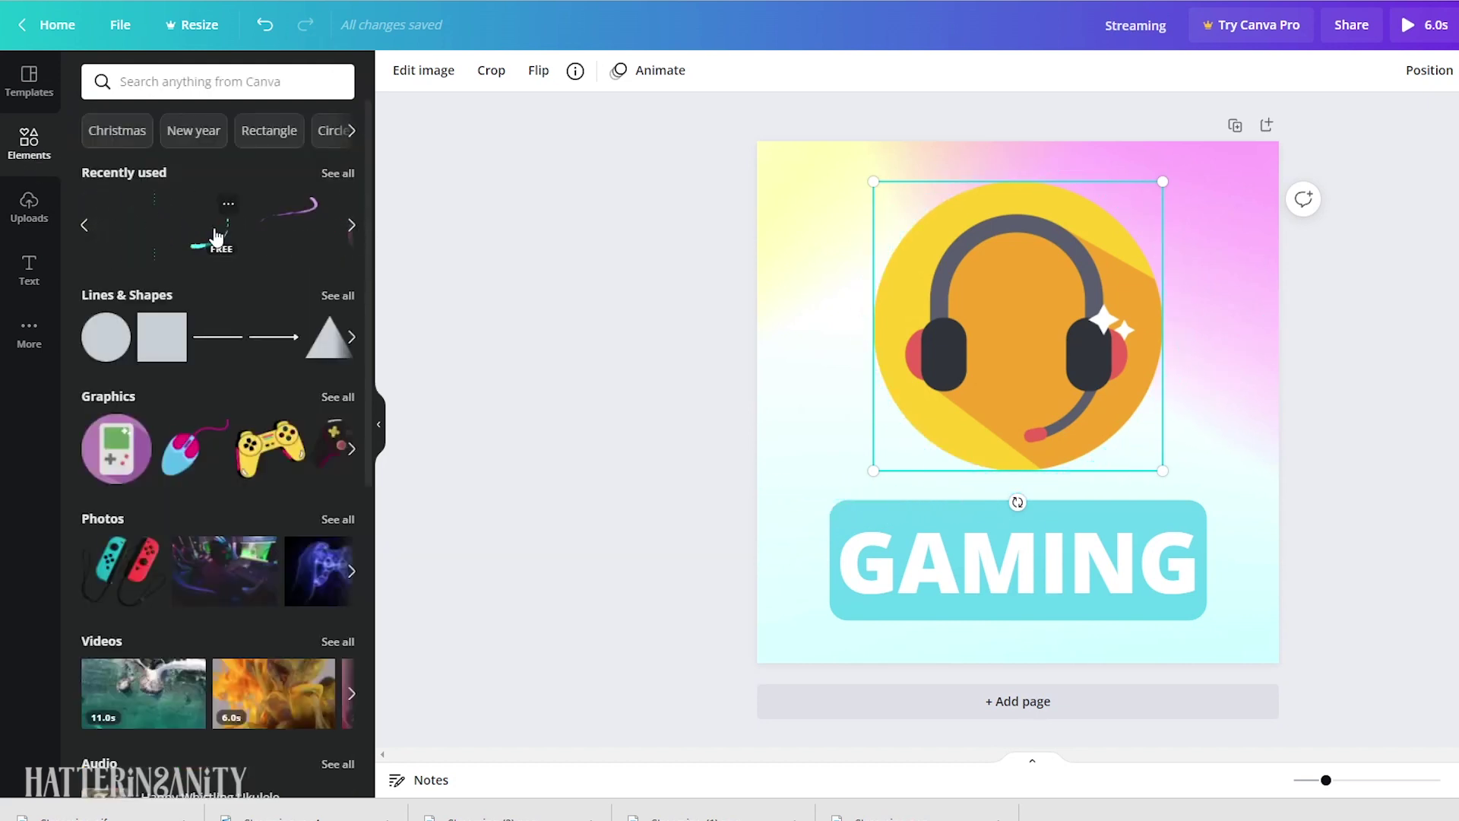
click(228, 204)
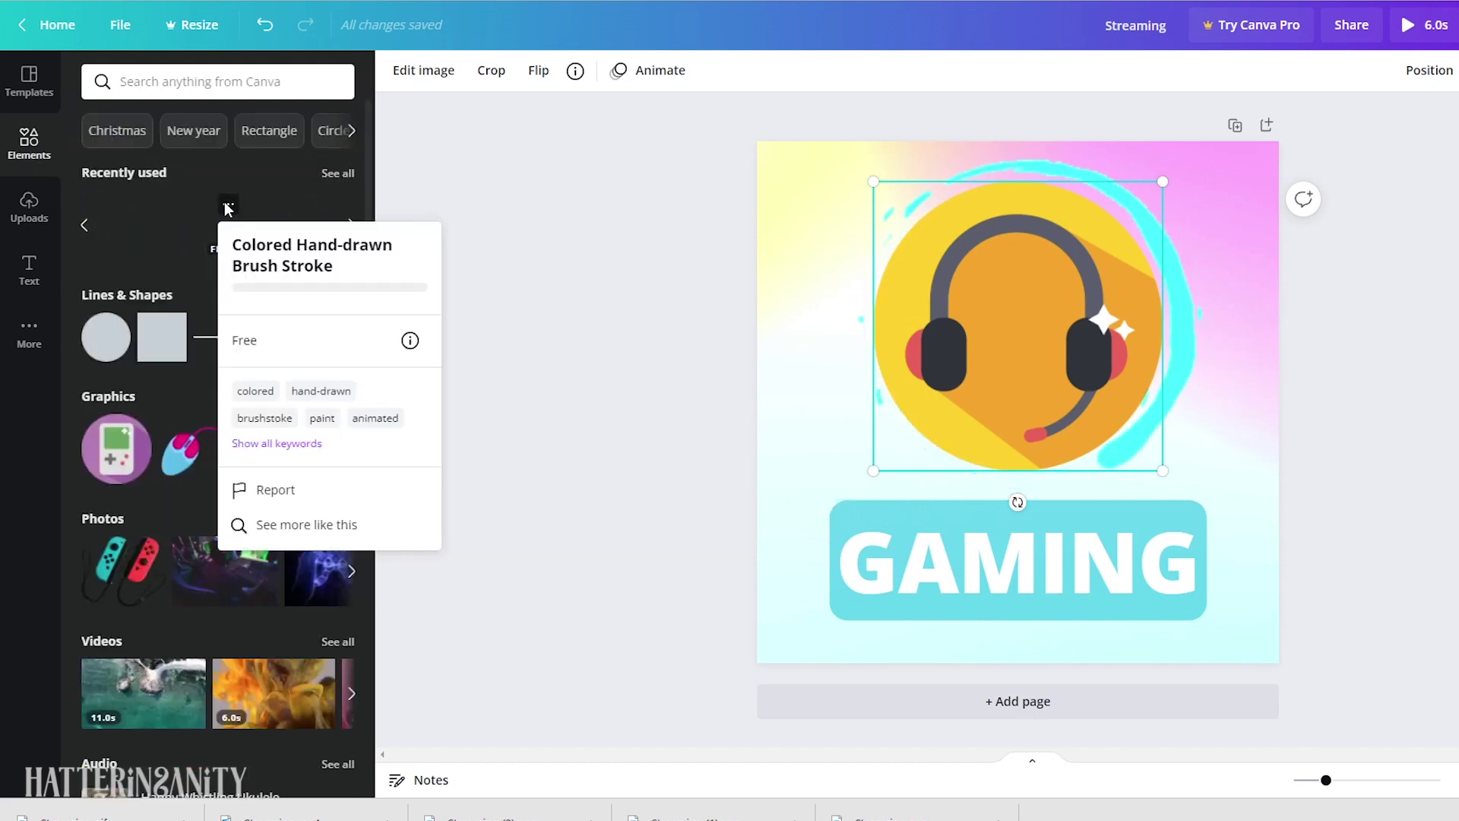
click(291, 525)
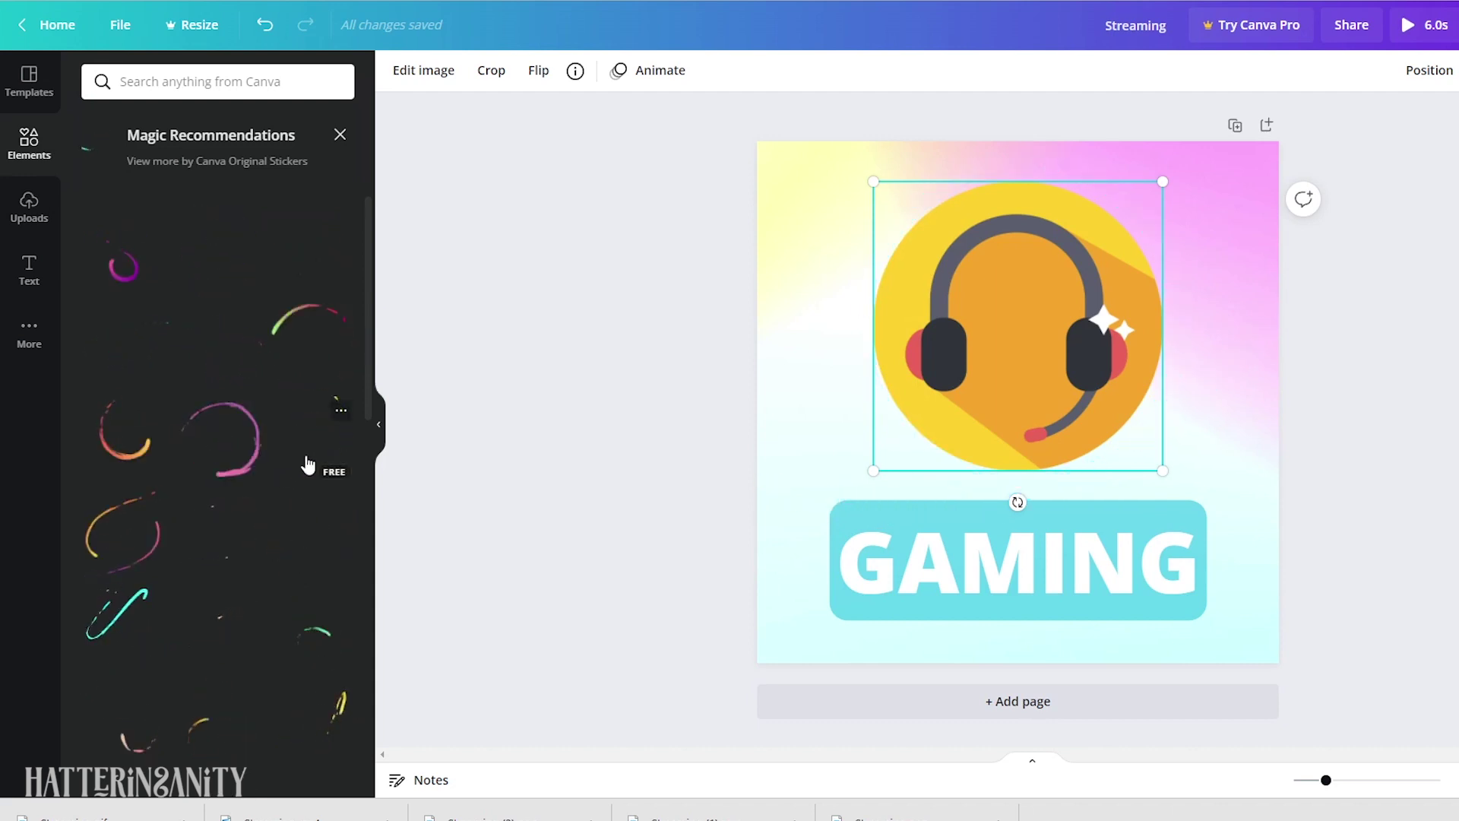
drag(308, 456, 1256, 175)
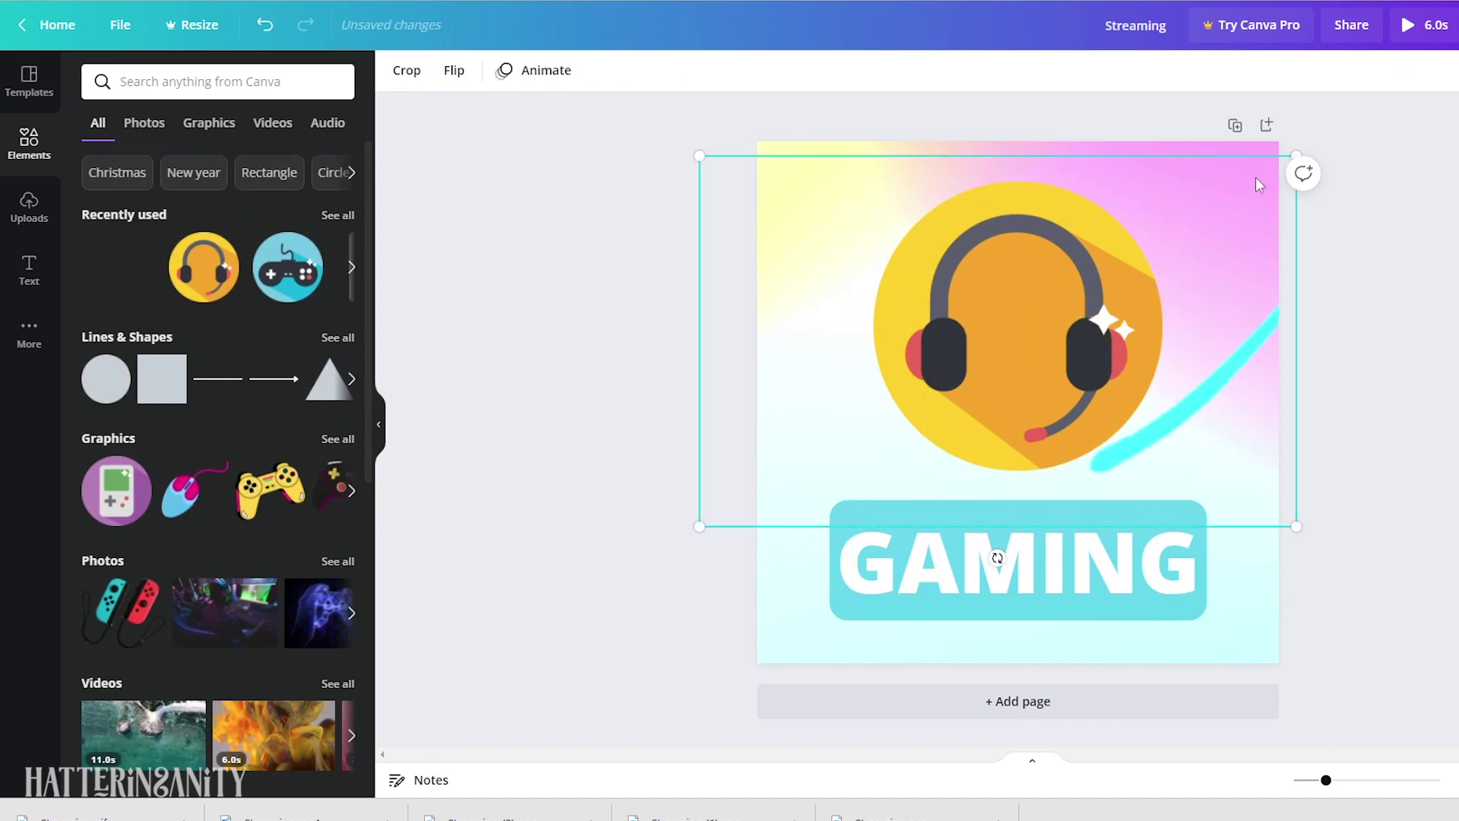
key(Escape)
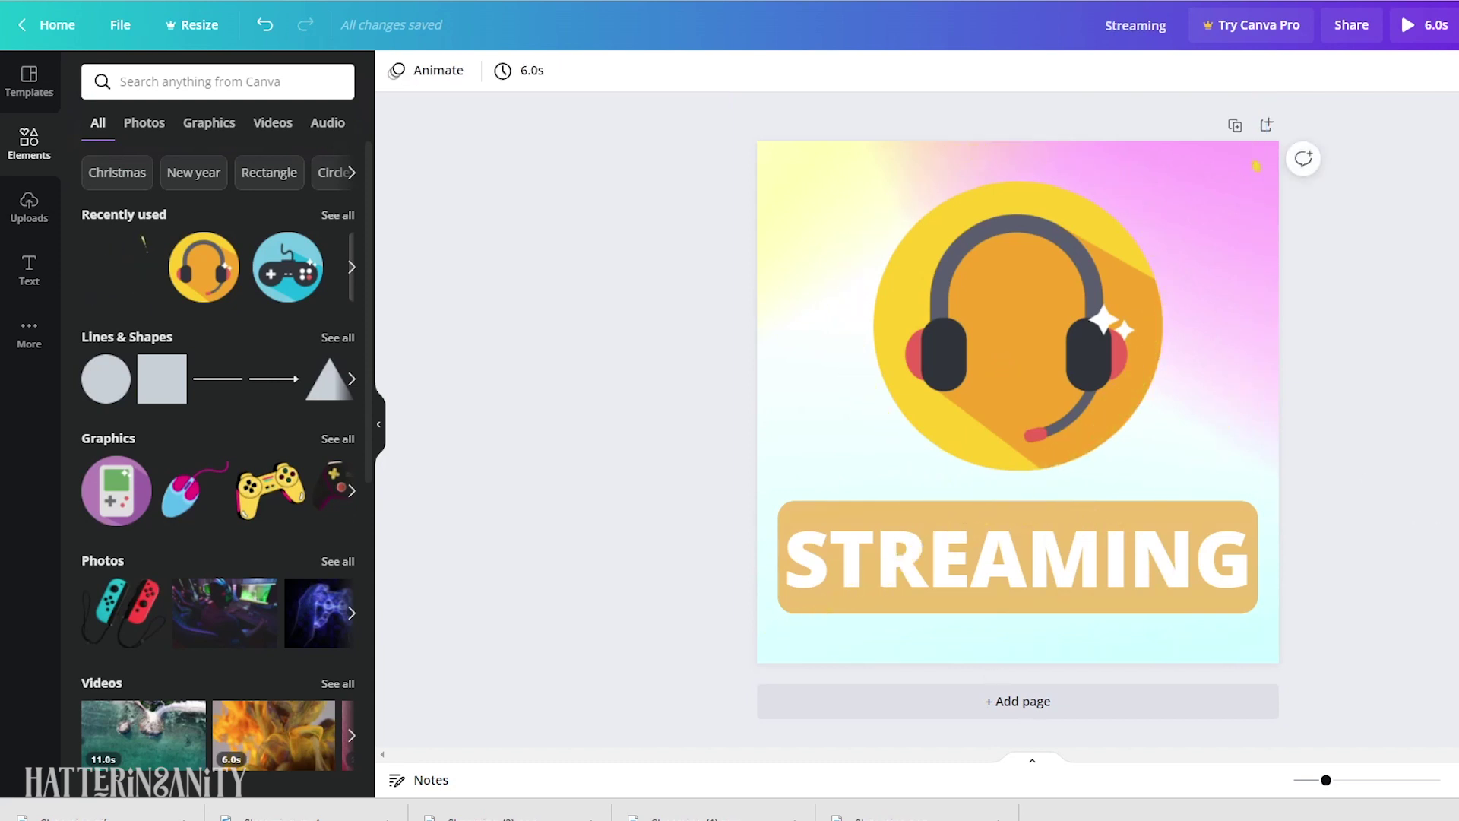
Download the animated STREAMING icon with GIF as the file type.
click(1413, 144)
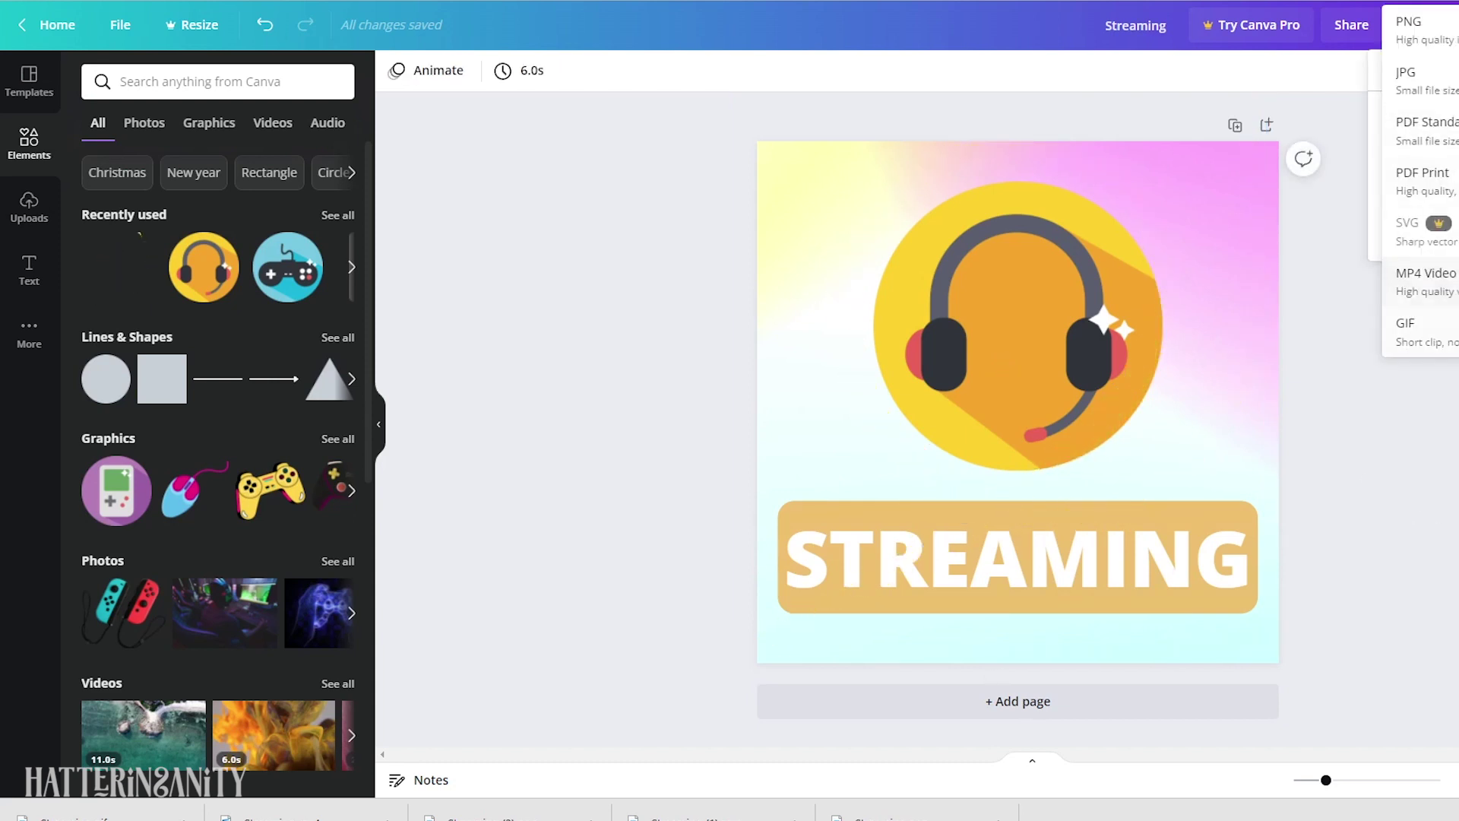
click(1413, 331)
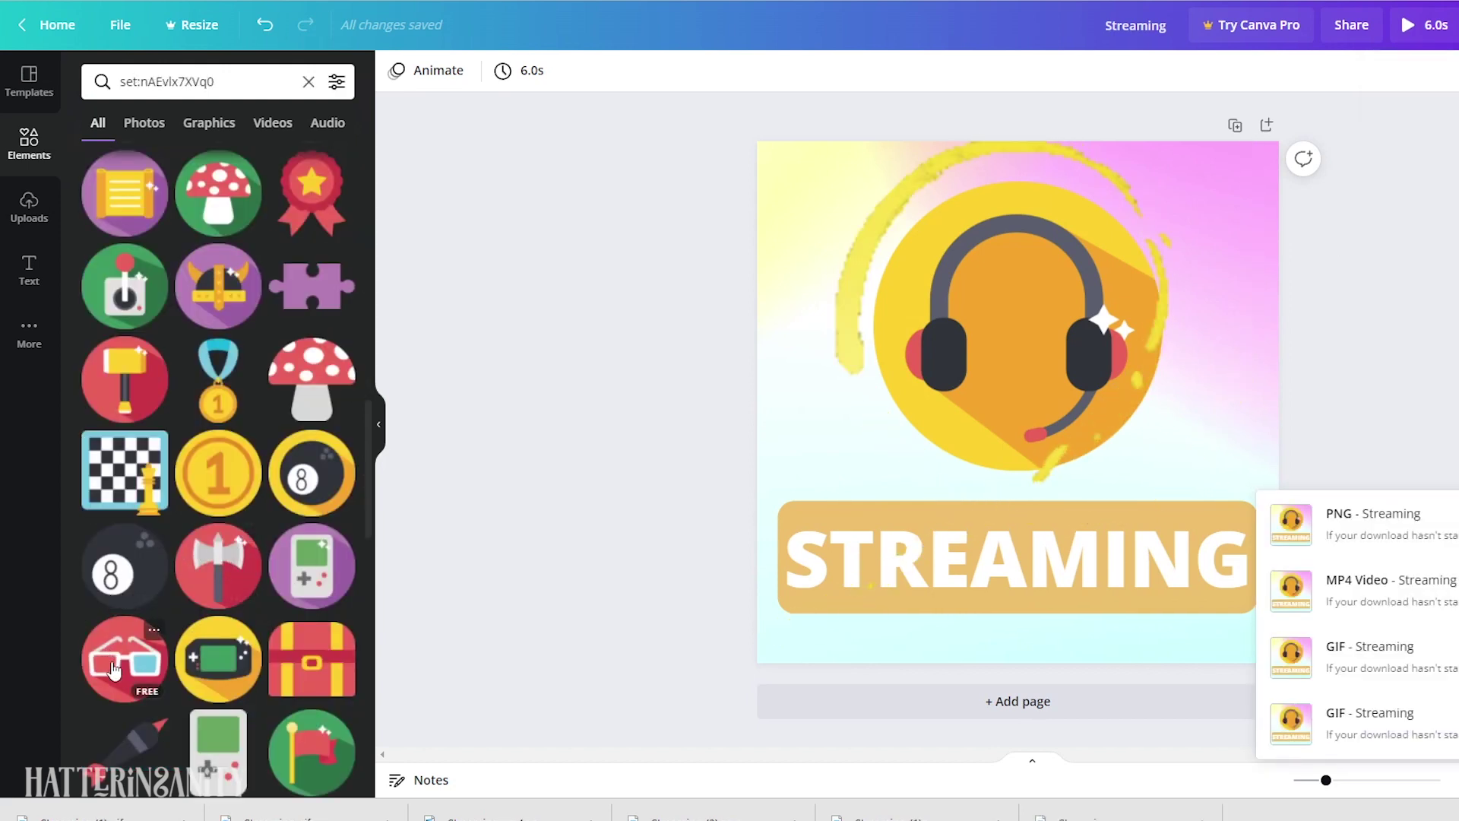
Add the red circular 3D glasses graphic from the collection, enlarge it and center it above the heading, then close the text effect colors.
click(130, 655)
drag(1122, 506, 1215, 600)
drag(1057, 506, 1010, 389)
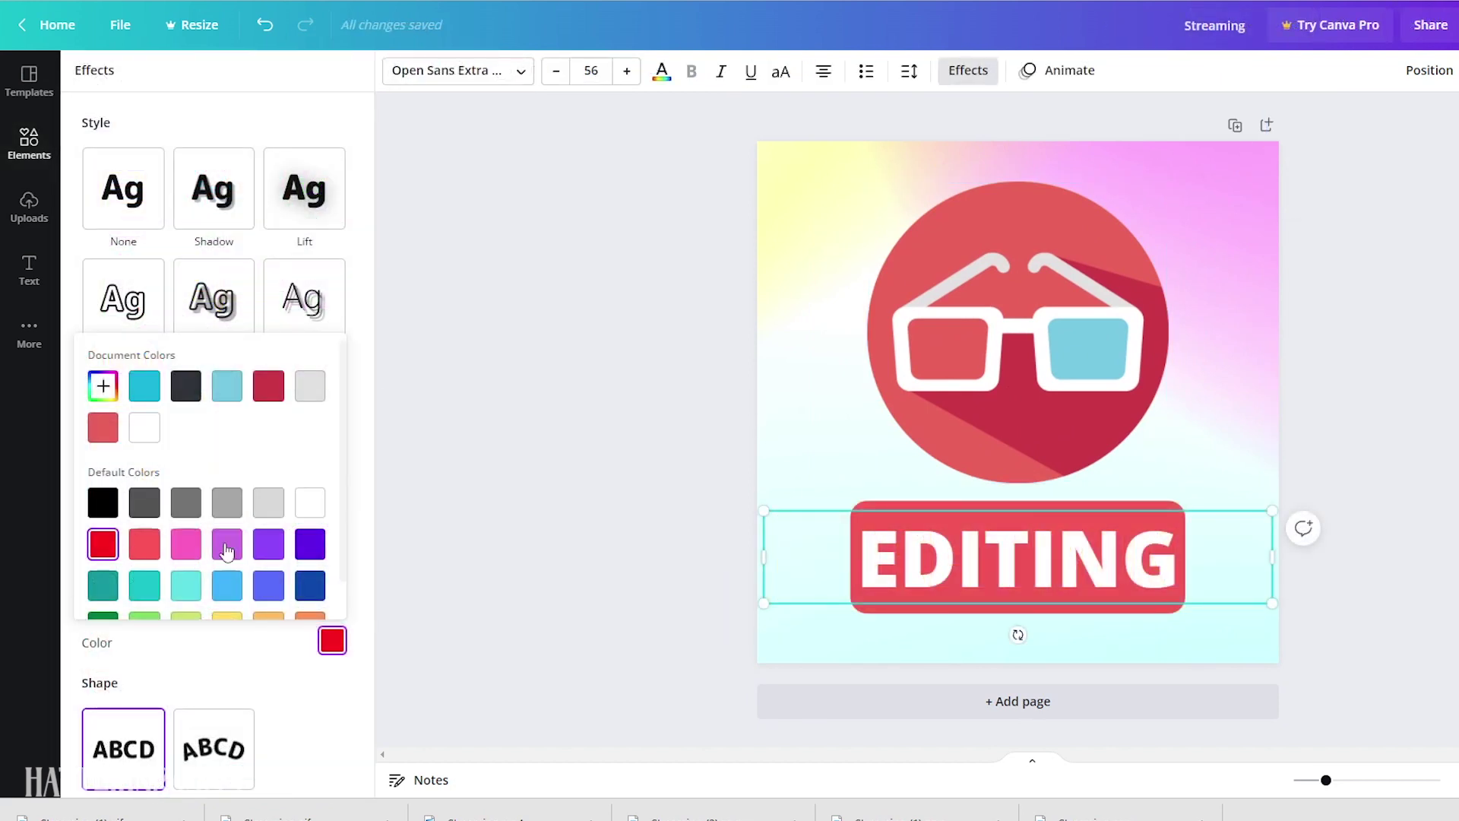
click(423, 550)
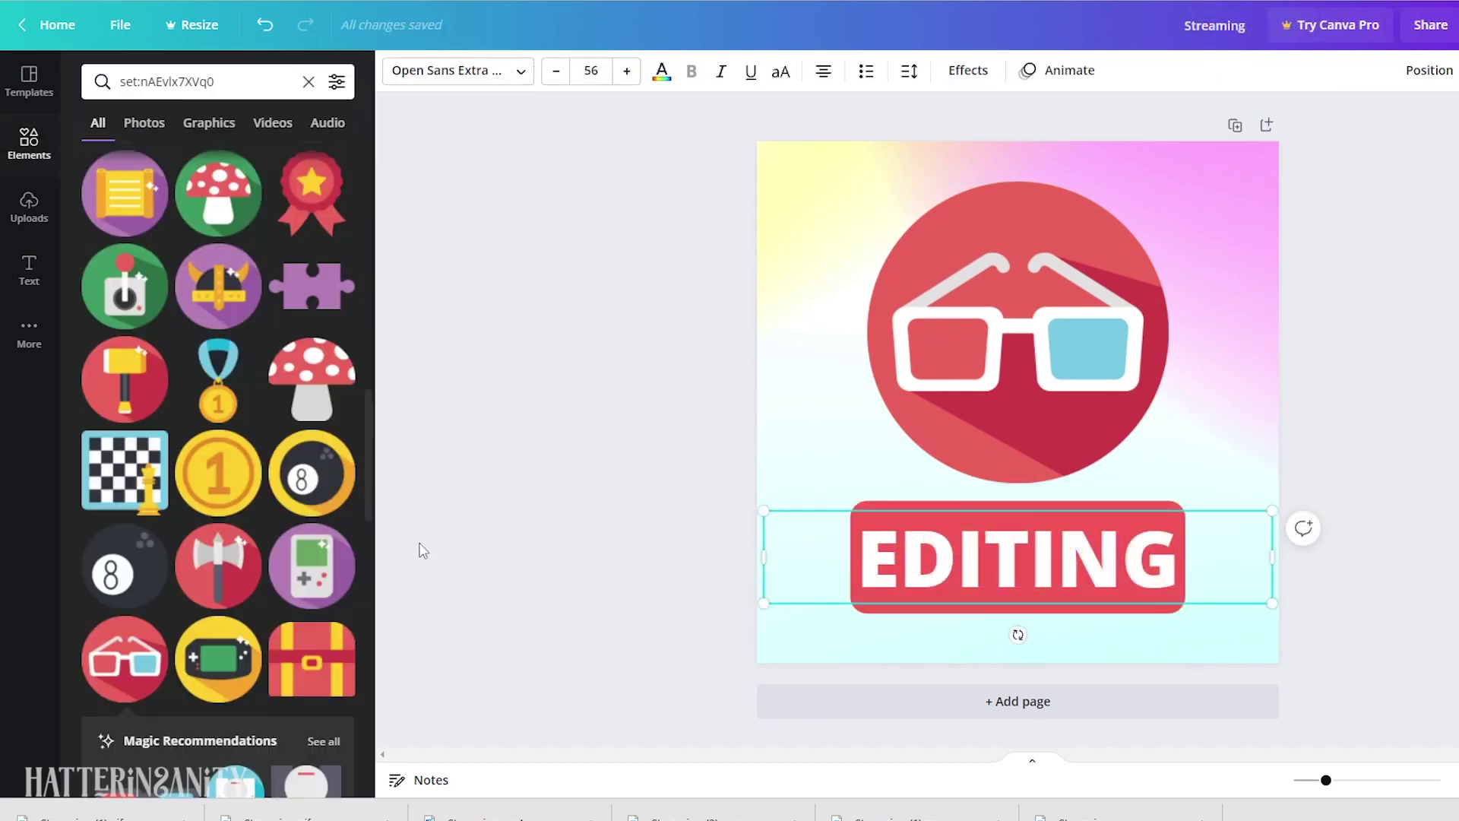
Find animated strokes similar to the recently used hand-drawn brush stroke and add one around the 3D glasses graphic.
click(40, 148)
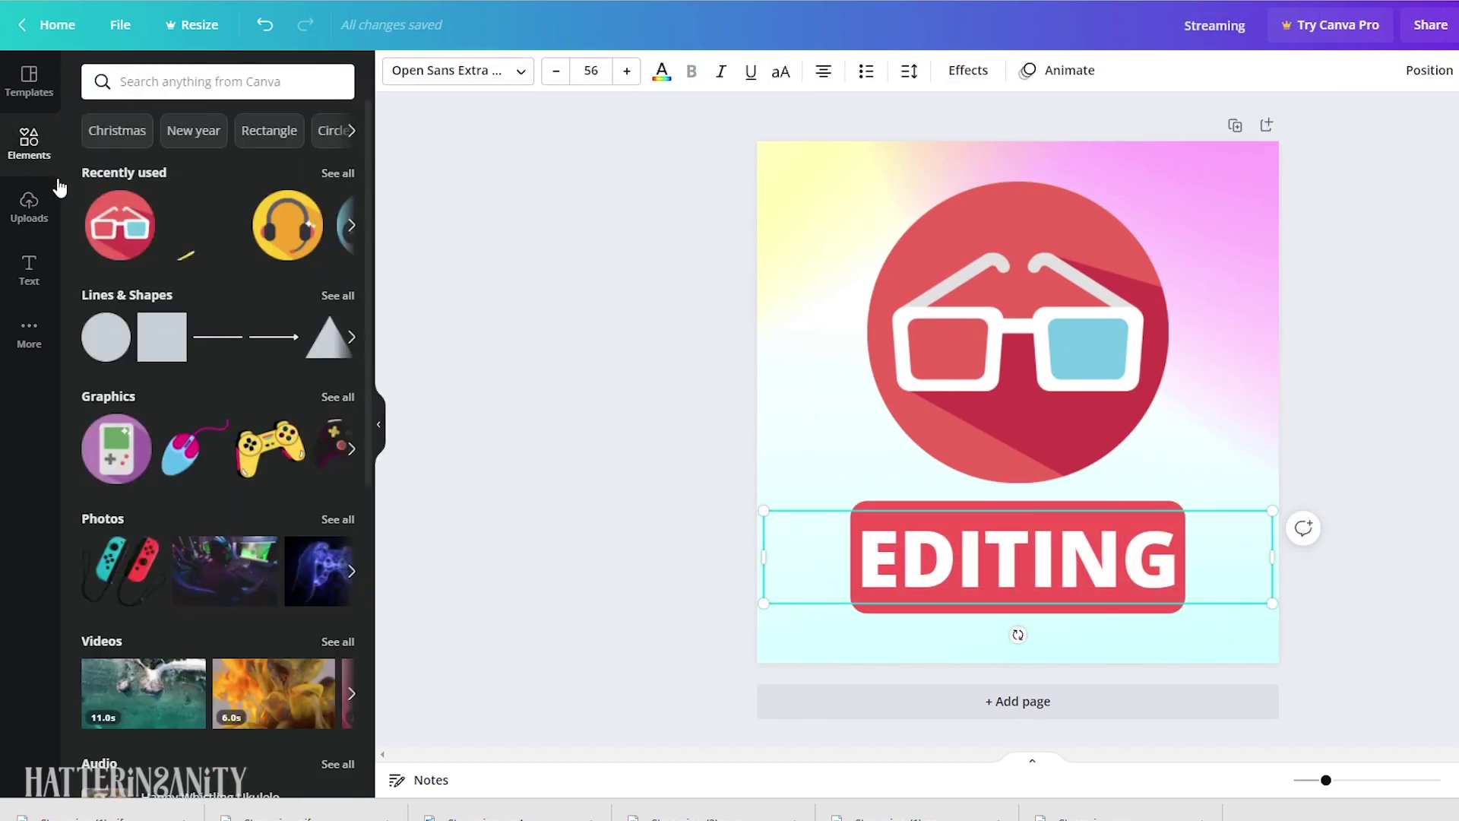
click(228, 203)
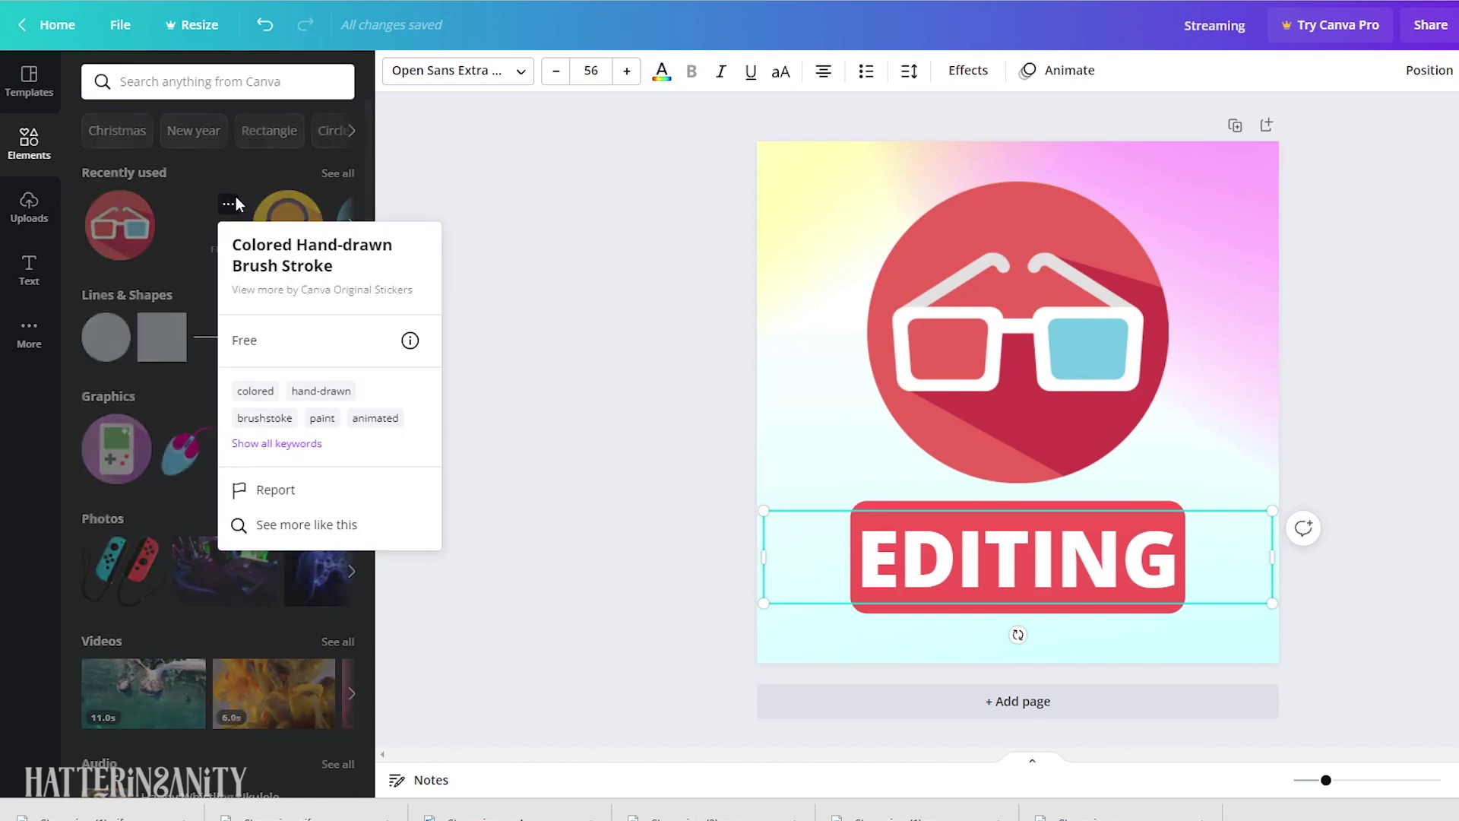
click(294, 523)
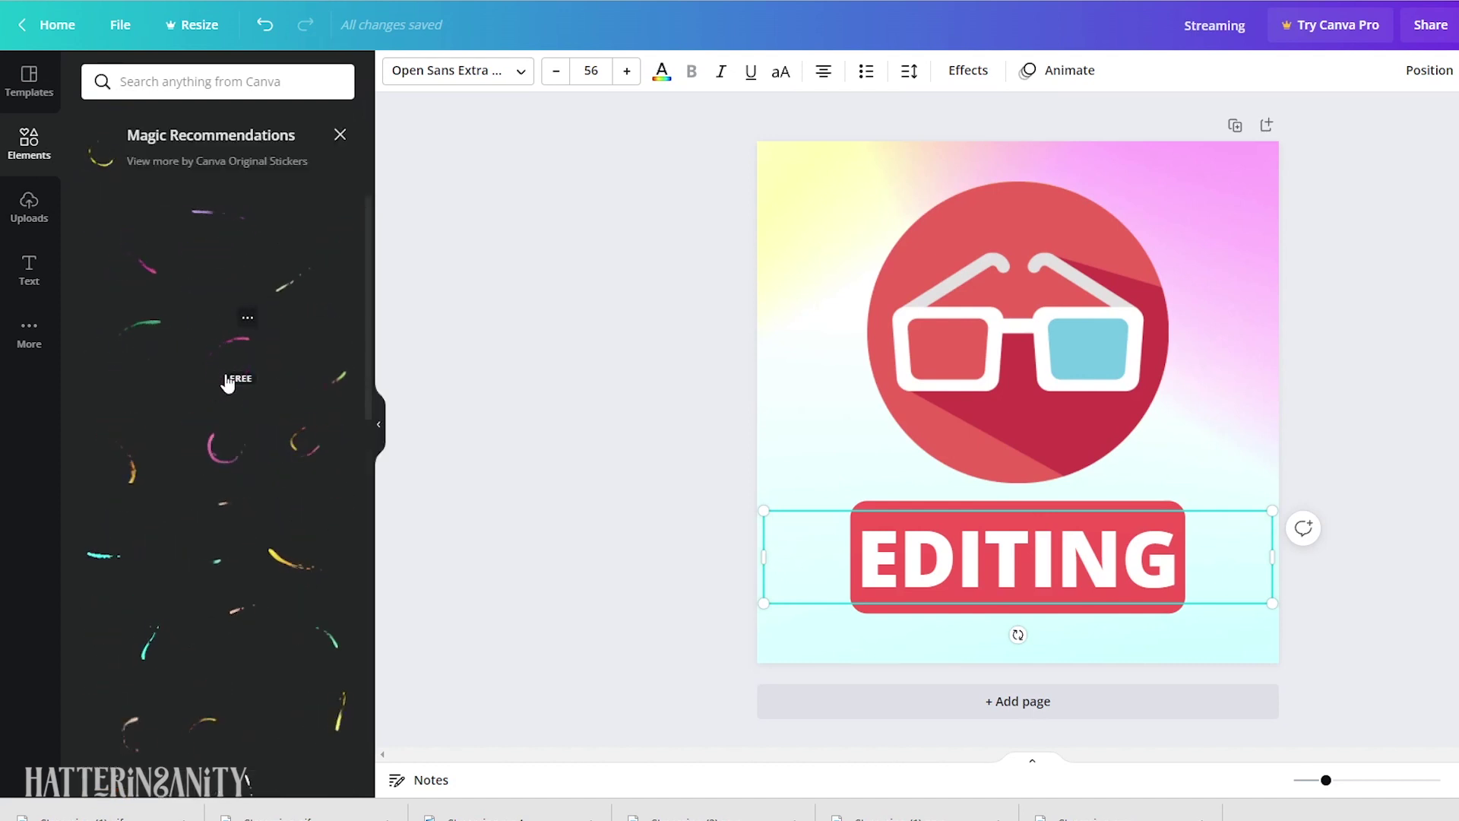
scroll(226, 450, down, 5)
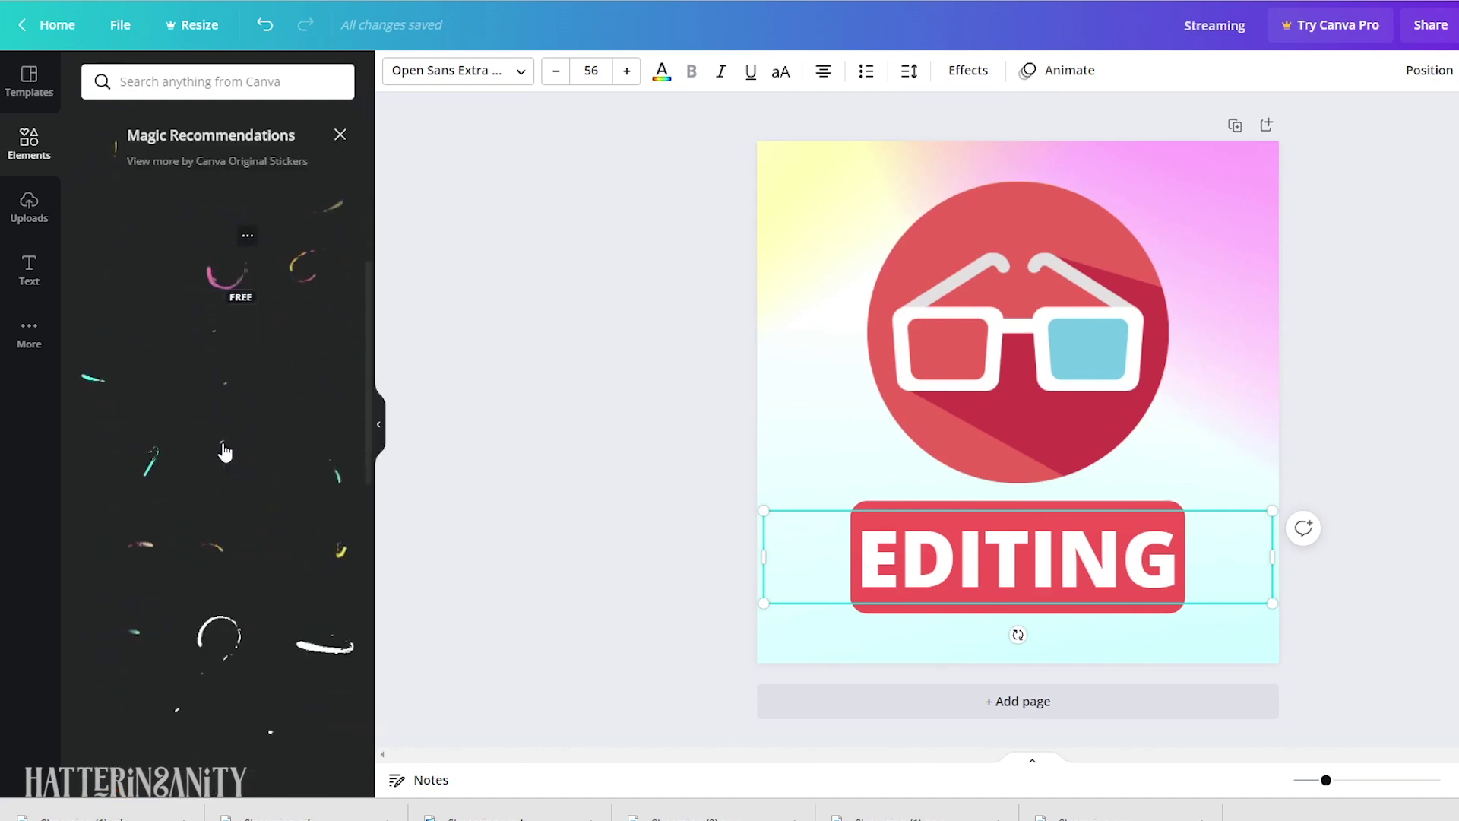
scroll(225, 453, down, 3)
scroll(224, 453, down, 3)
scroll(223, 456, up, 5)
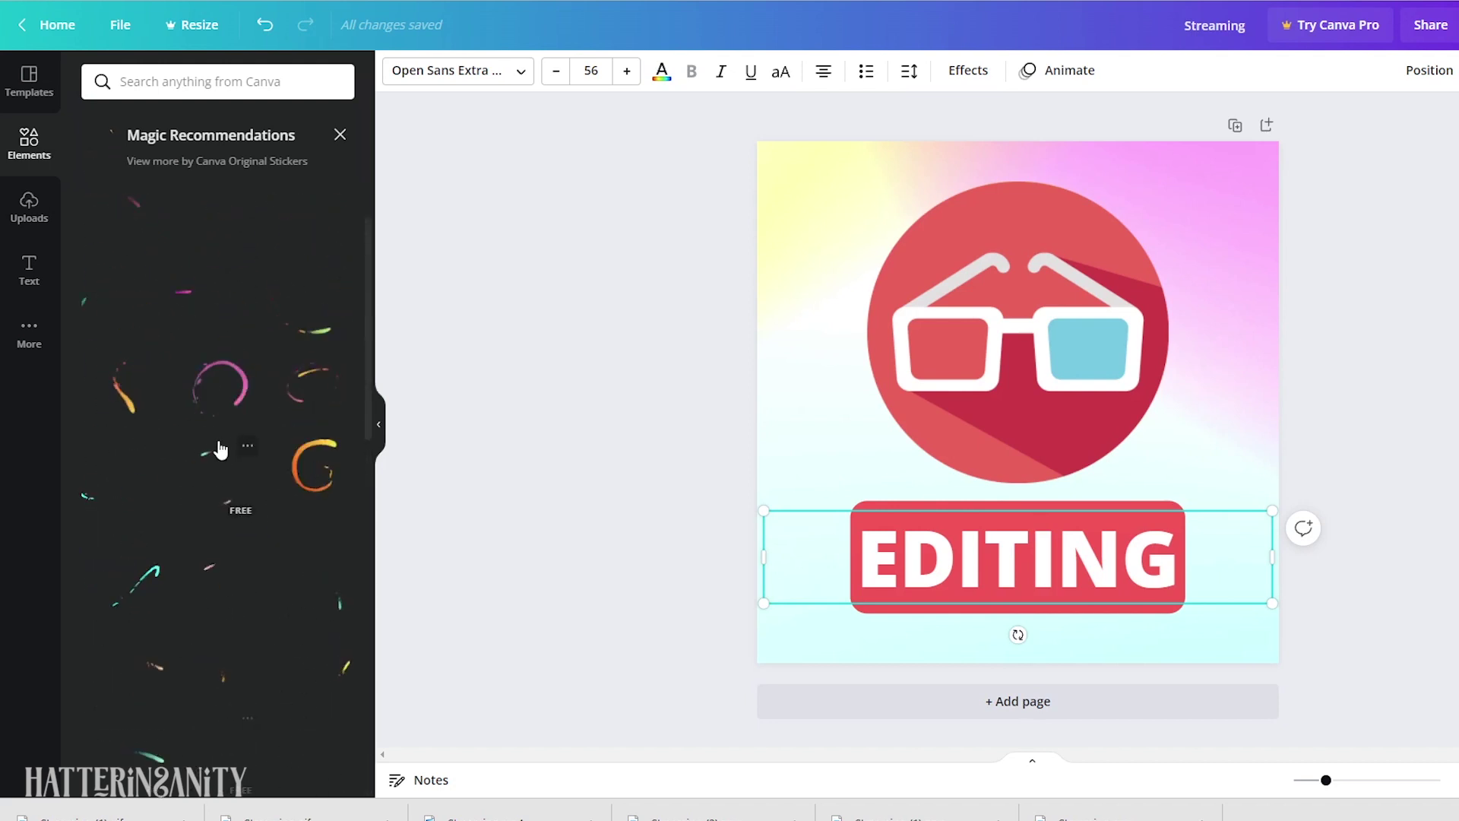
click(141, 405)
drag(1218, 297, 1218, 303)
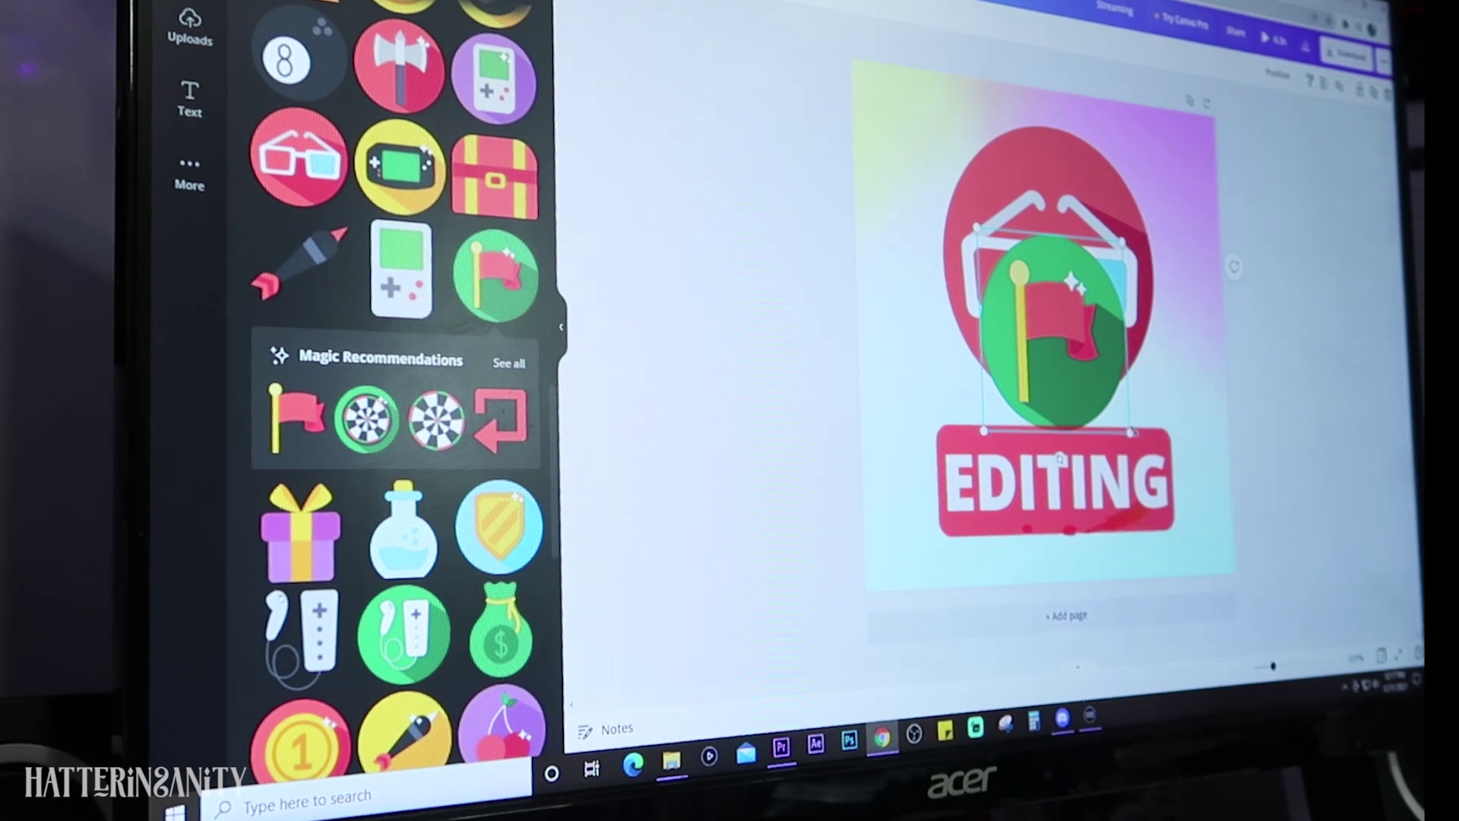
Adjust the green circular flag graphic over the 3D glasses above the EDITING heading.
drag(1132, 432, 1081, 285)
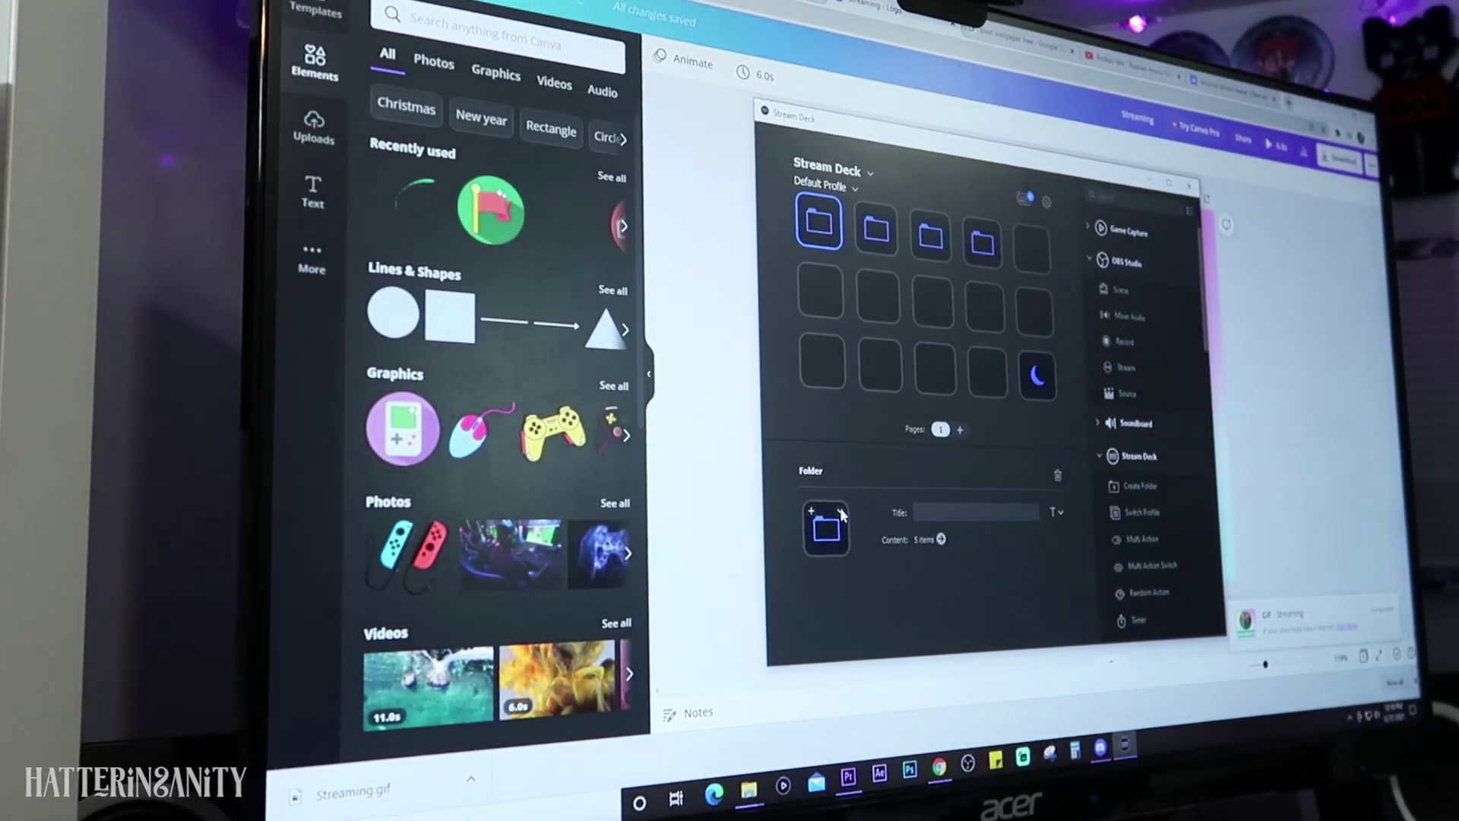
In the Stream Deck app, set the first folder key's icon from the STREAMING image file.
click(841, 515)
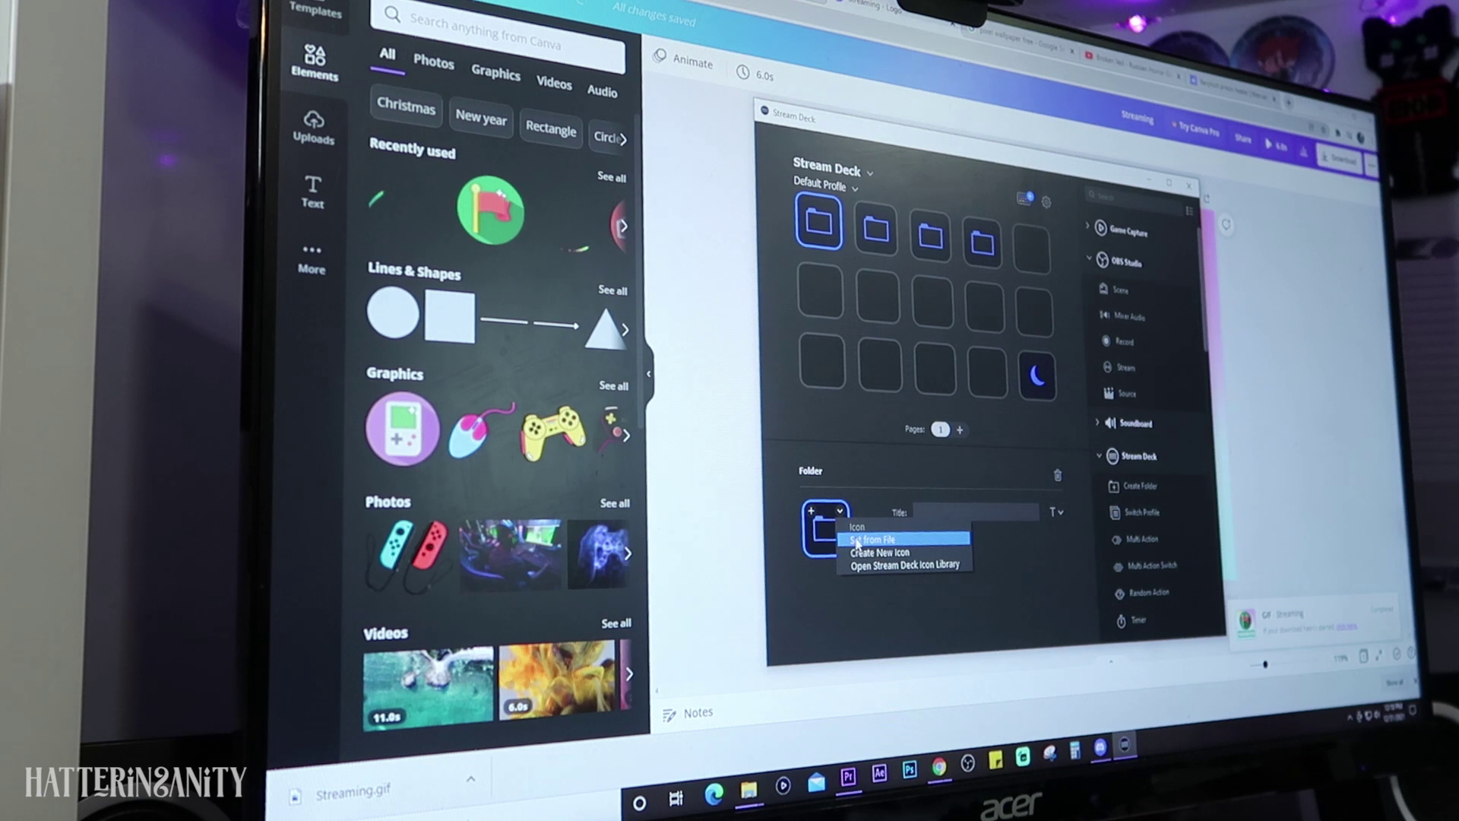
click(858, 541)
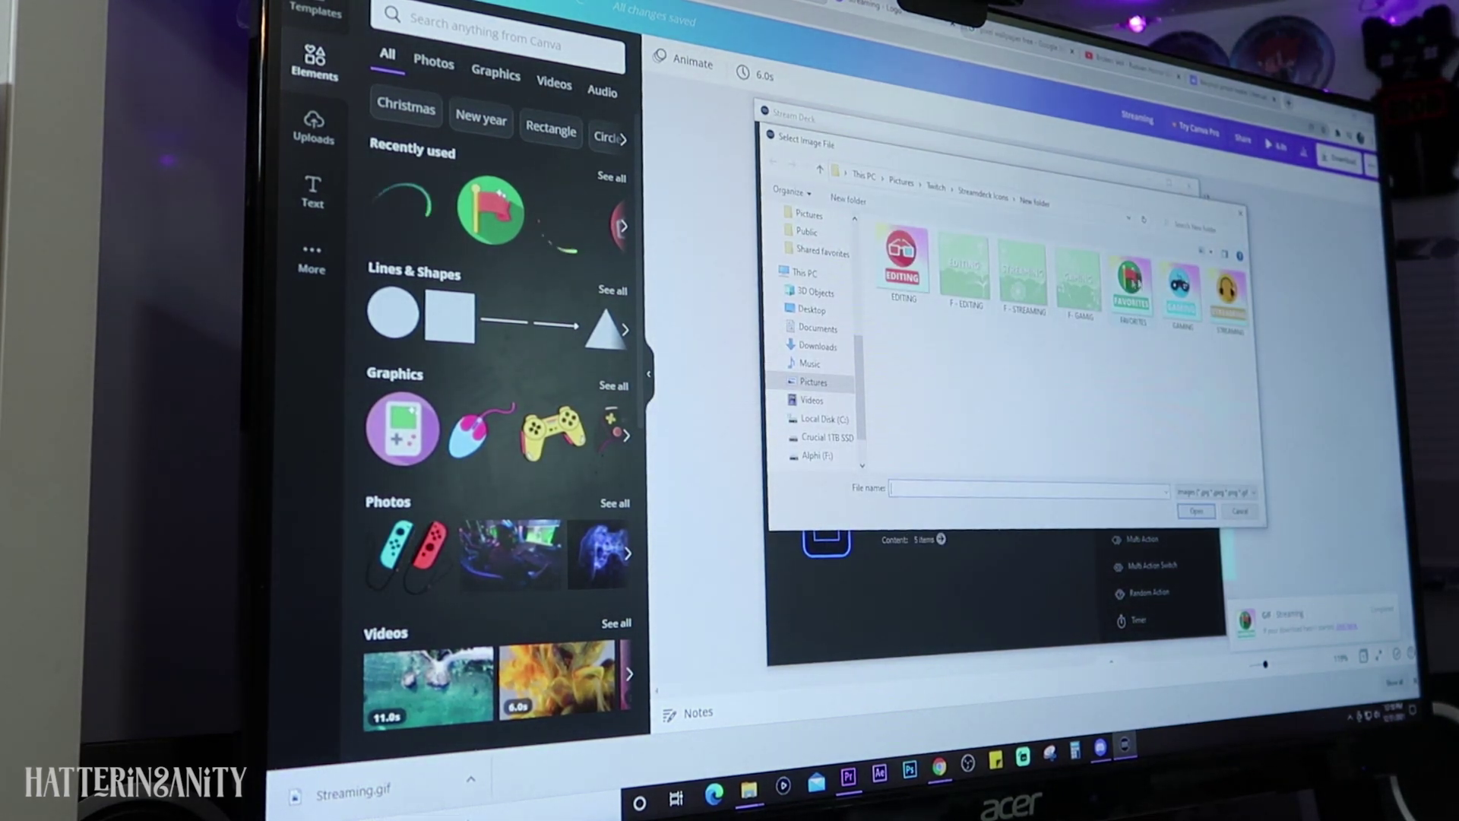
click(1227, 296)
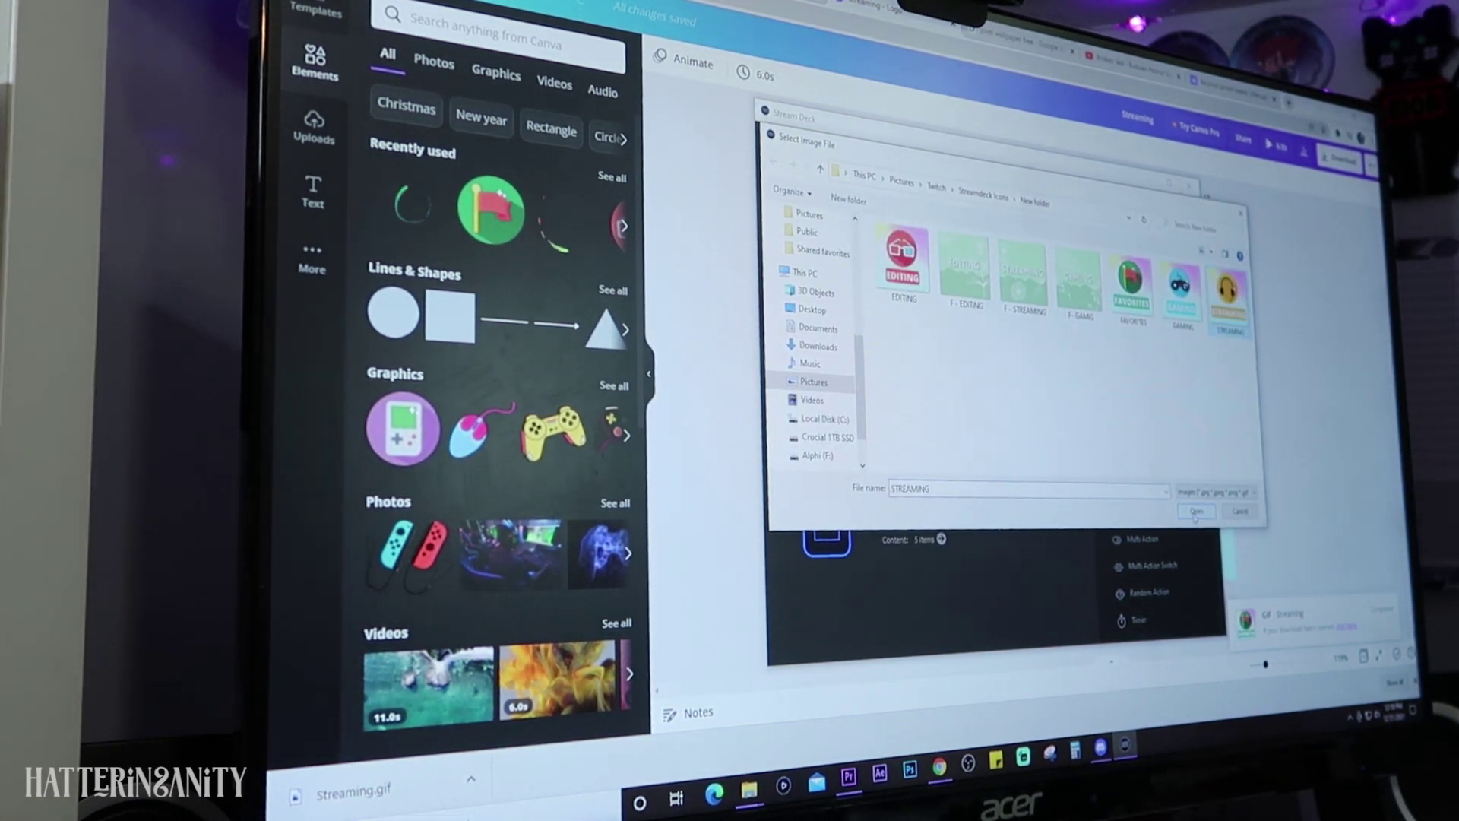
click(1195, 512)
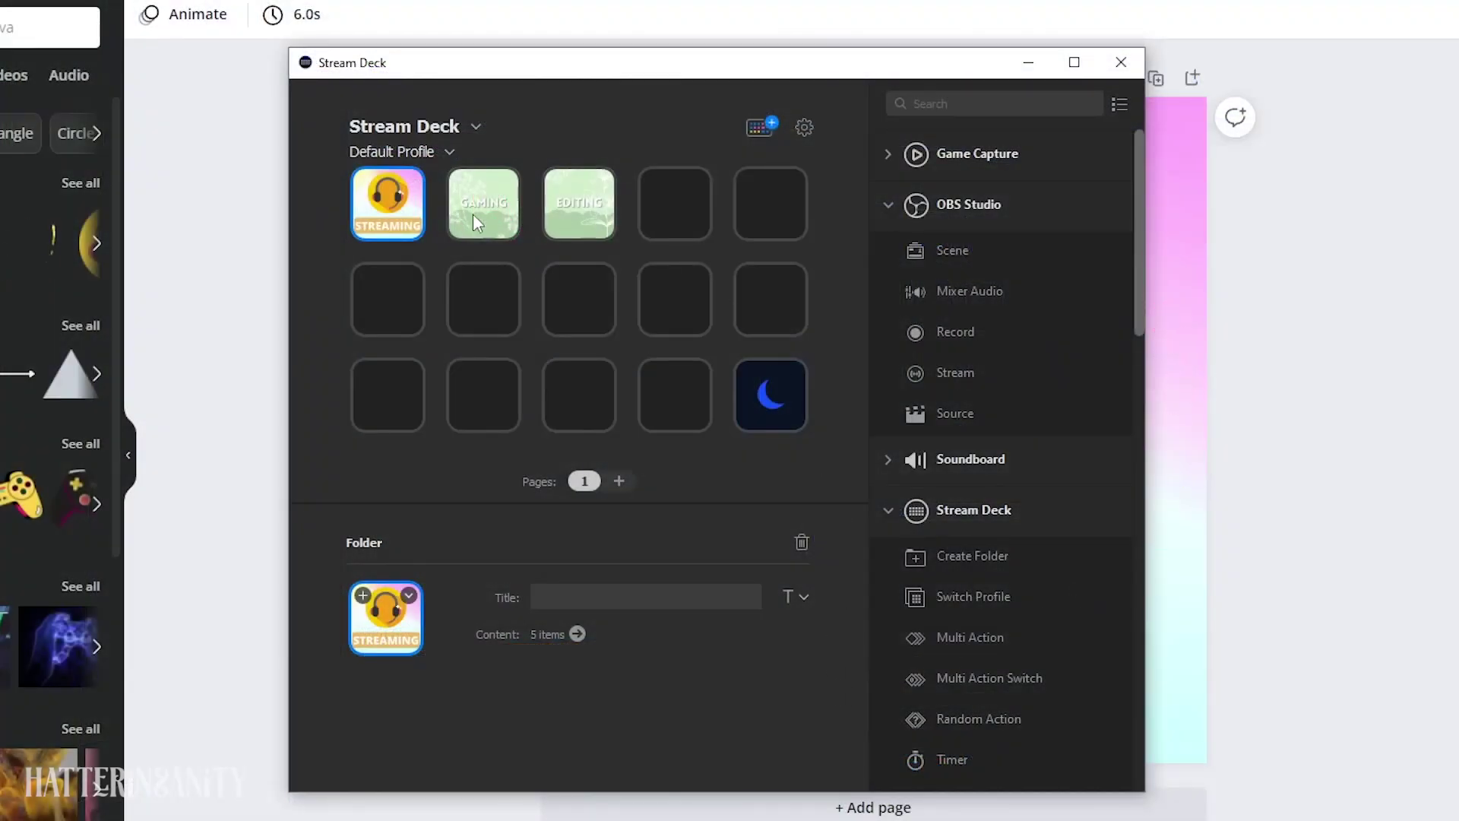
Set the green GAMING folder key's icon from the new GAMING image file.
click(472, 213)
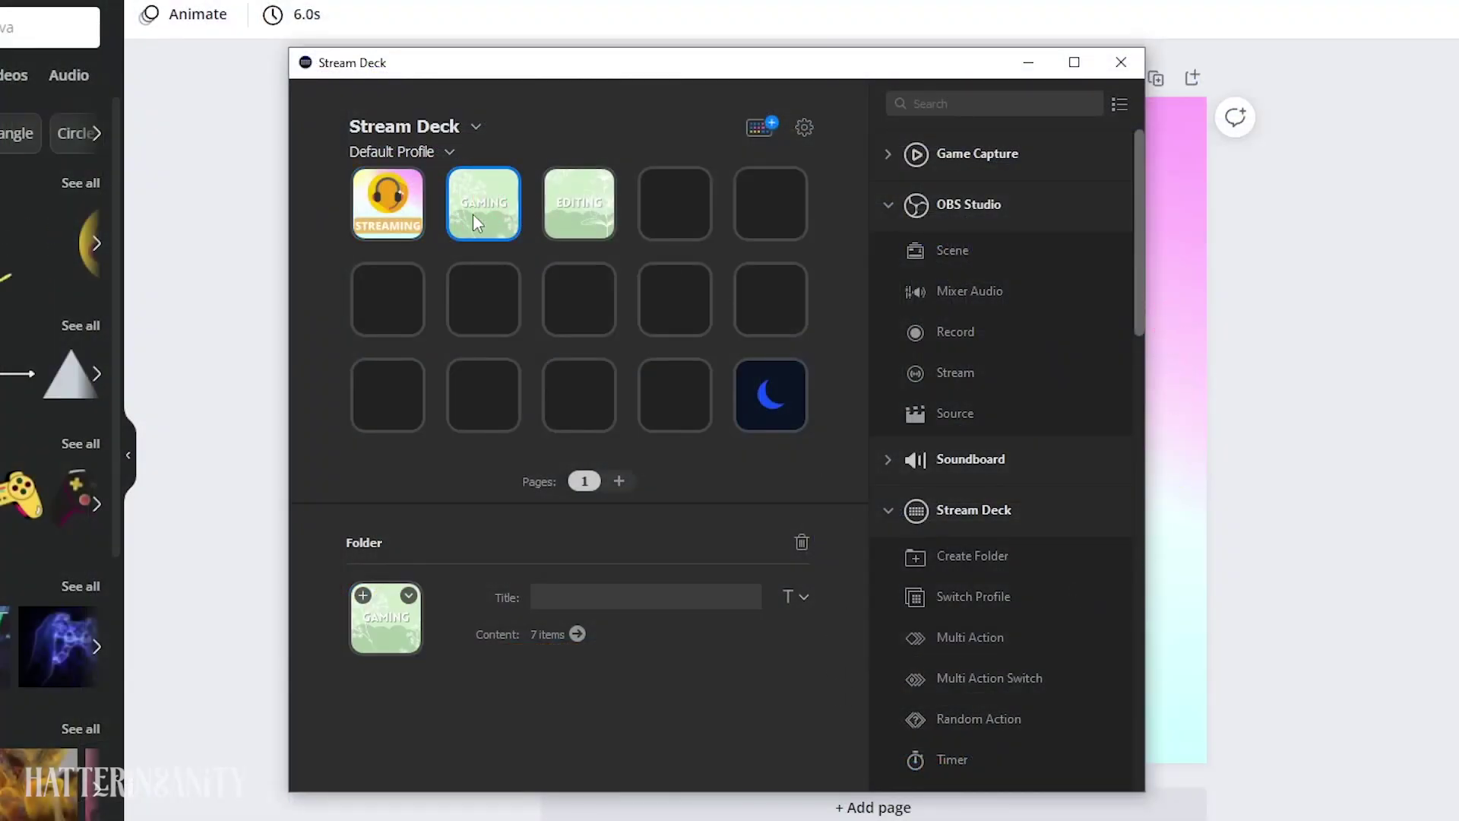
click(409, 597)
click(424, 637)
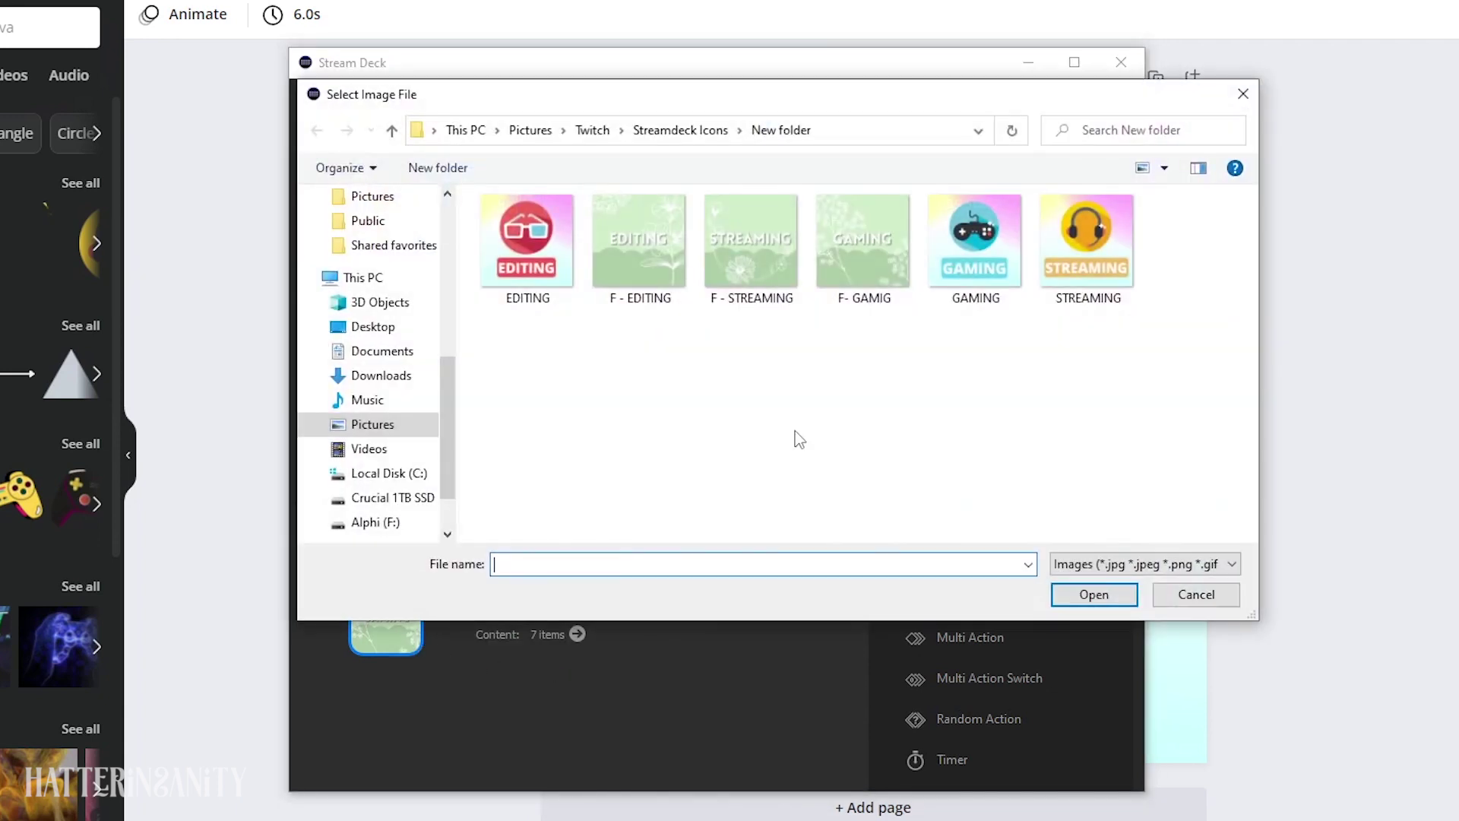
click(1102, 599)
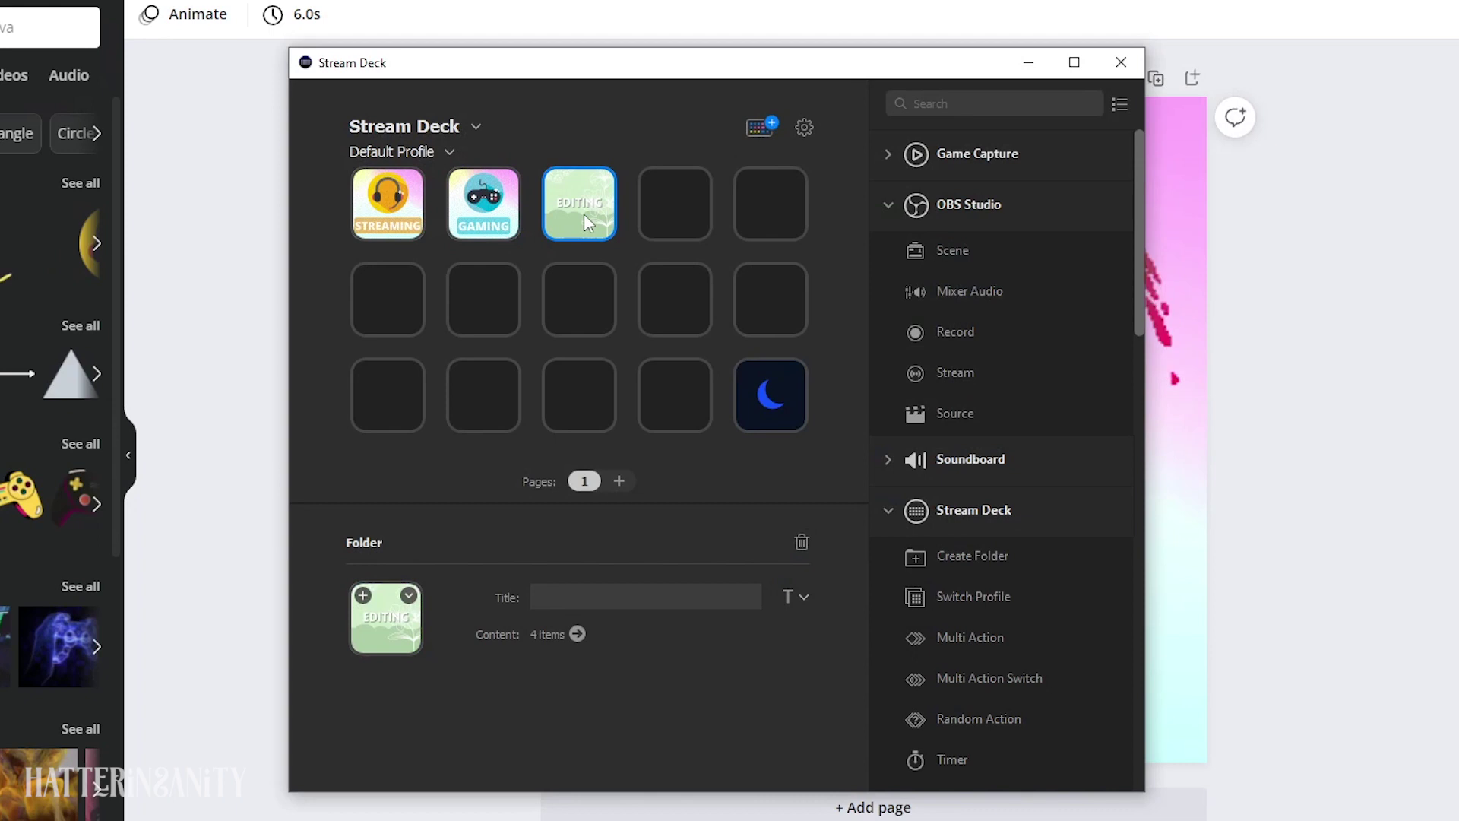
Set the green EDITING folder key's icon from the new EDITING image file with the 3D glasses.
click(409, 597)
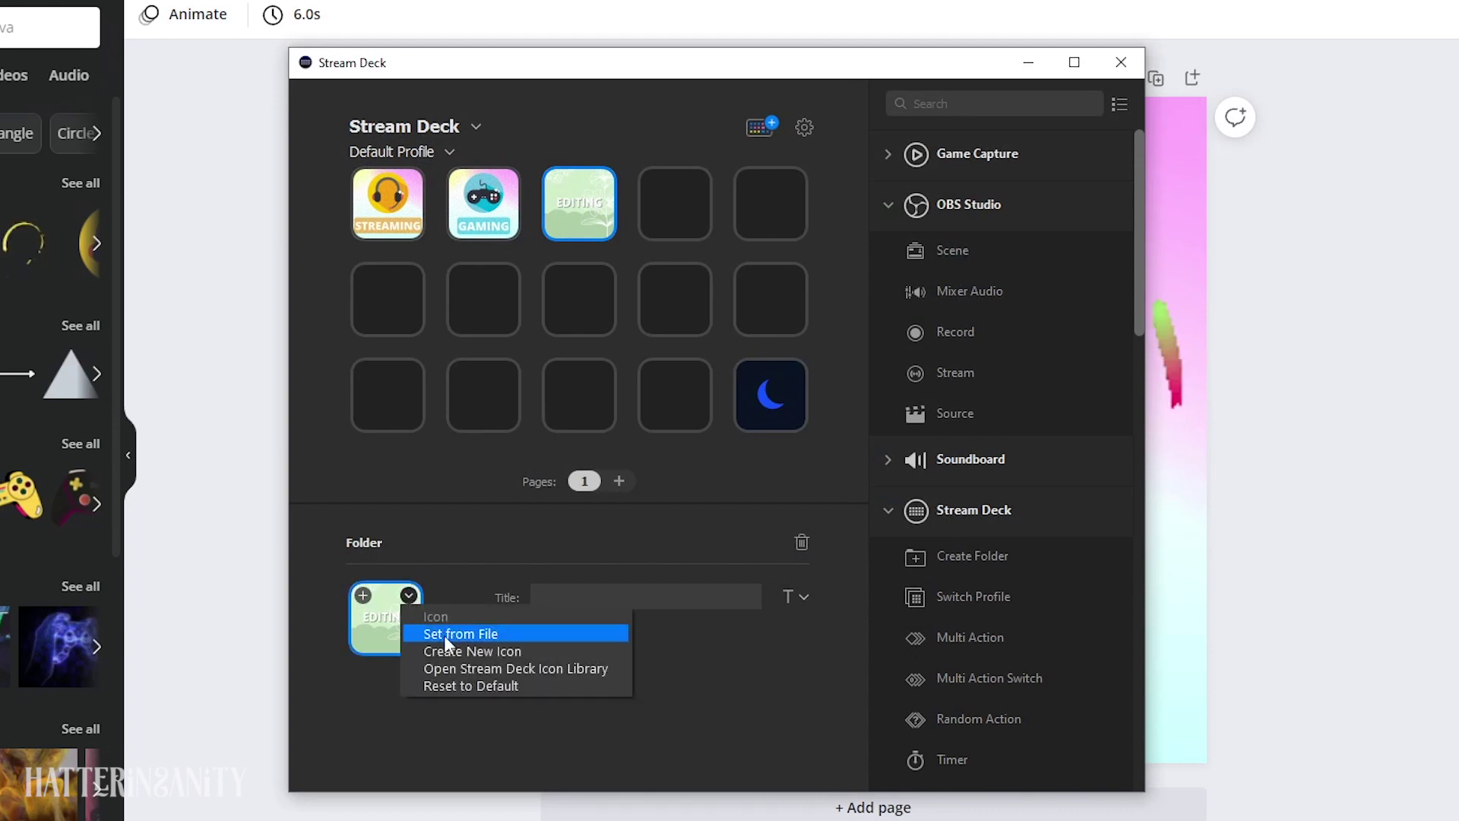
click(444, 635)
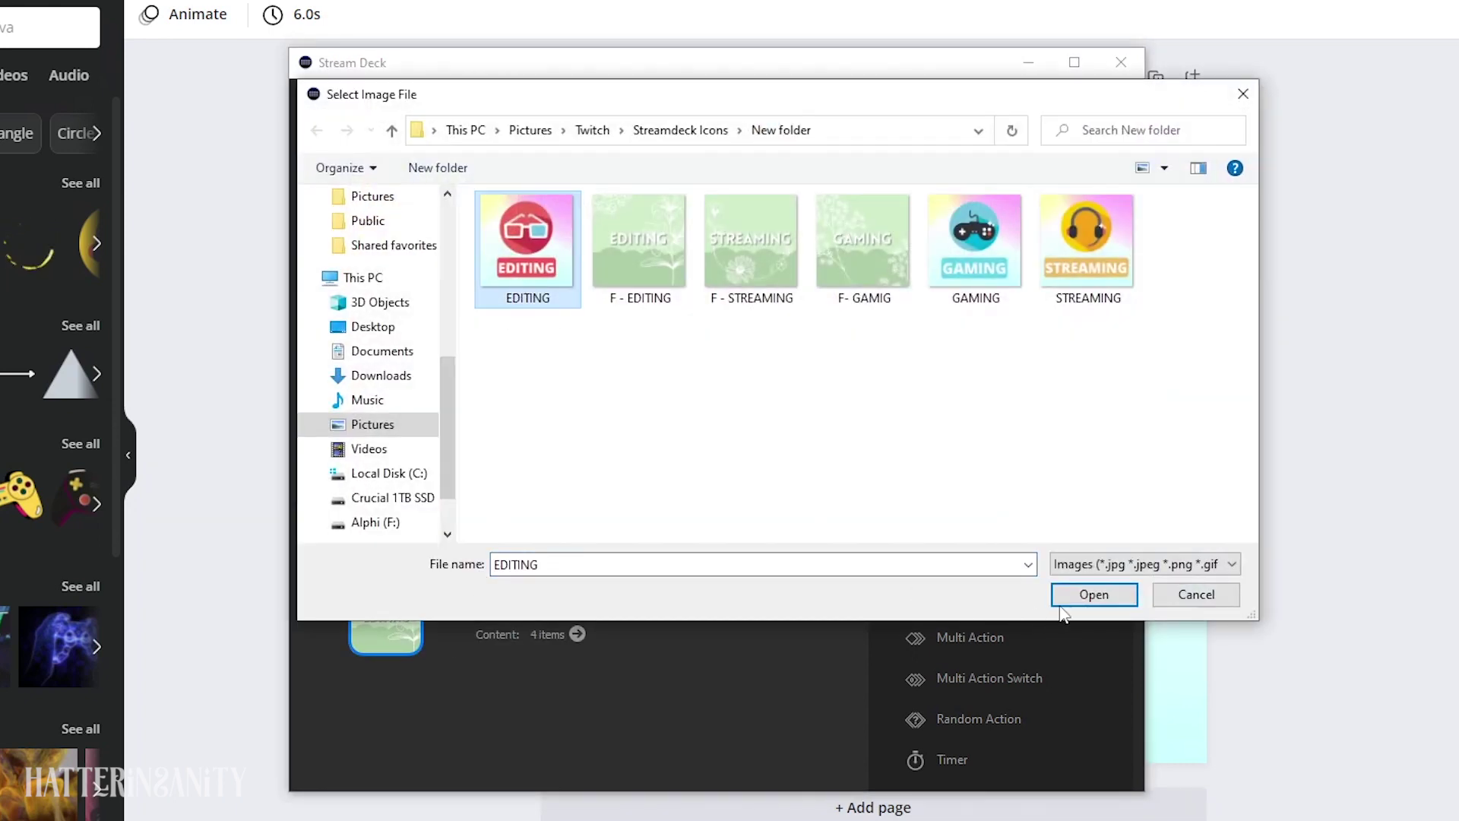
click(1092, 597)
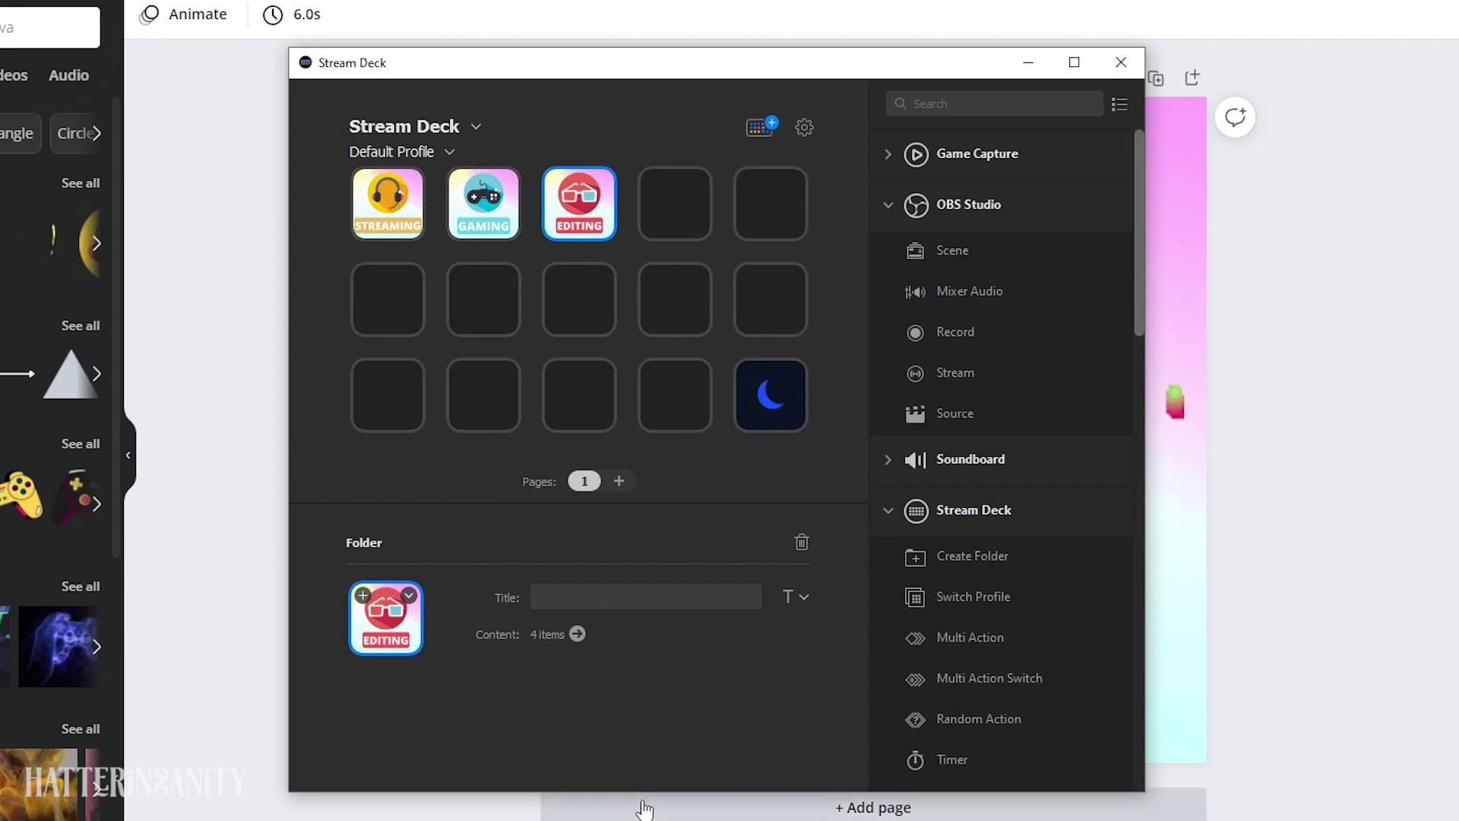